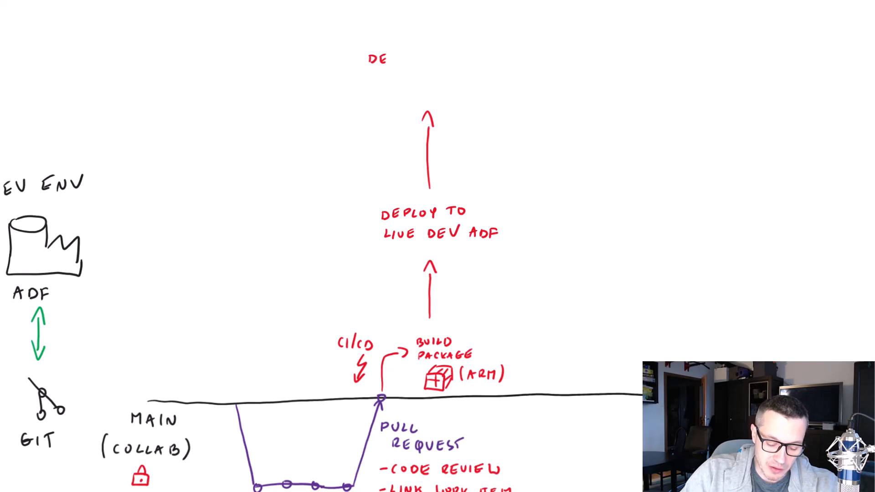
Complete the red handwritten label "DEPLOY TO PROD ADF" above the upper arrow of the diagram
left_click_drag(392, 52, 392, 63)
left_click_drag(393, 52, 409, 61)
left_click_drag(415, 51, 427, 56)
left_click_drag(430, 50, 426, 61)
mouse_move(443, 49)
left_mouse_down()
mouse_move(443, 57)
mouse_move(448, 47)
left_mouse_up()
left_click_drag(455, 47, 454, 47)
left_click_drag(385, 73, 386, 77)
mouse_move(394, 72)
left_mouse_down()
mouse_move(402, 80)
mouse_move(408, 73)
left_mouse_up()
mouse_move(414, 72)
left_mouse_down()
mouse_move(413, 80)
mouse_move(440, 80)
left_mouse_up()
left_click_drag(443, 71, 444, 80)
left_click_drag(444, 71, 445, 79)
mouse_move(454, 70)
left_mouse_down()
mouse_move(454, 80)
mouse_move(461, 70)
left_mouse_up()
left_click_drag(455, 75, 459, 74)
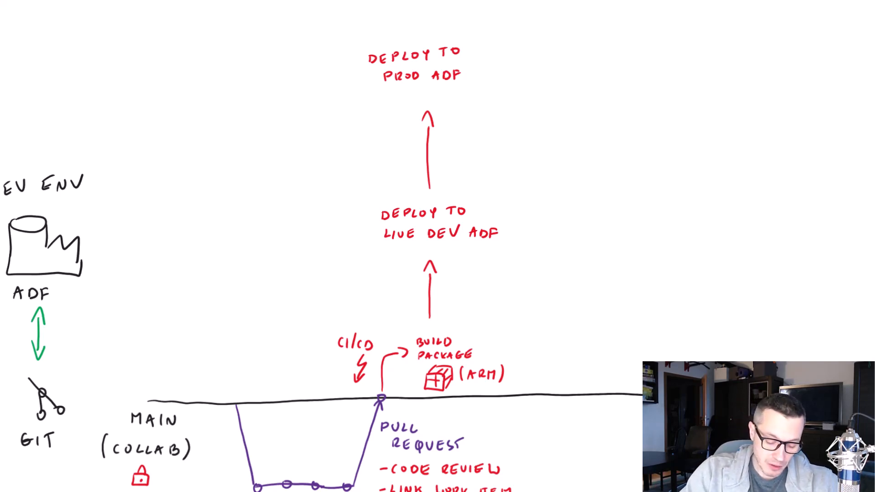
Add a dash beside both deploy labels and handwrite "PARAMETERS" in red next to "DEPLOY TO PROD ADF"
left_click_drag(506, 223, 514, 221)
left_click_drag(480, 60, 489, 59)
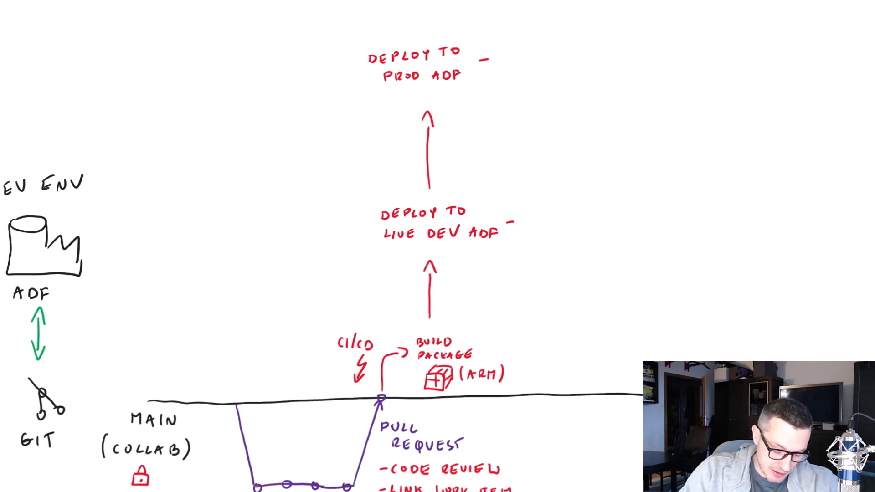
left_click_drag(494, 62, 507, 62)
left_click_drag(509, 64, 524, 64)
left_click_drag(527, 65, 542, 65)
left_click_drag(546, 55, 562, 67)
left_click_drag(565, 56, 570, 66)
left_click_drag(578, 57, 572, 66)
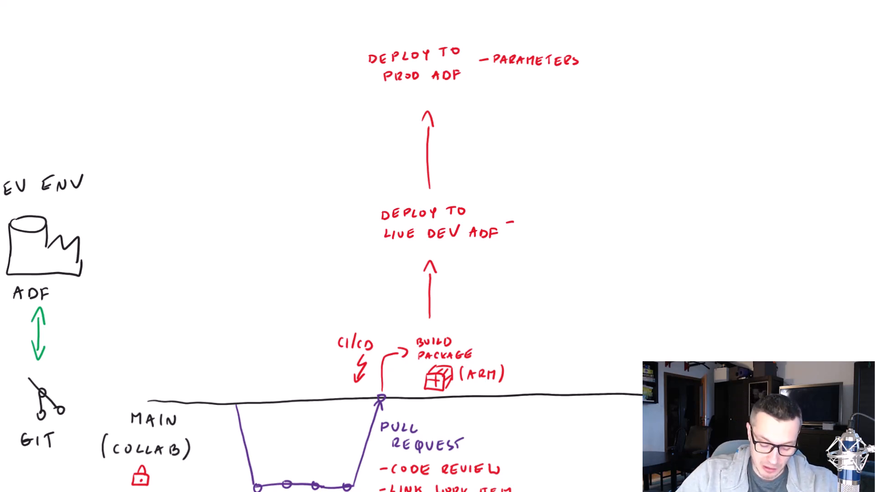
Handwrite "PARAMETERS" in red after the dash beside "DEPLOY TO LIVE DEV ADF"
left_click_drag(522, 223, 527, 217)
left_click_drag(529, 223, 547, 222)
left_click_drag(549, 223, 572, 225)
left_click_drag(577, 215, 580, 224)
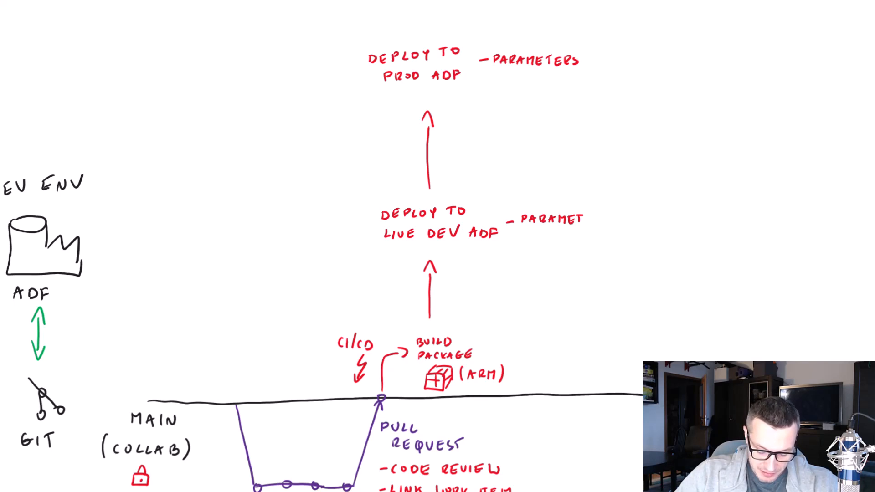
left_click_drag(589, 215, 593, 223)
left_click_drag(597, 216, 604, 222)
left_click_drag(612, 216, 606, 222)
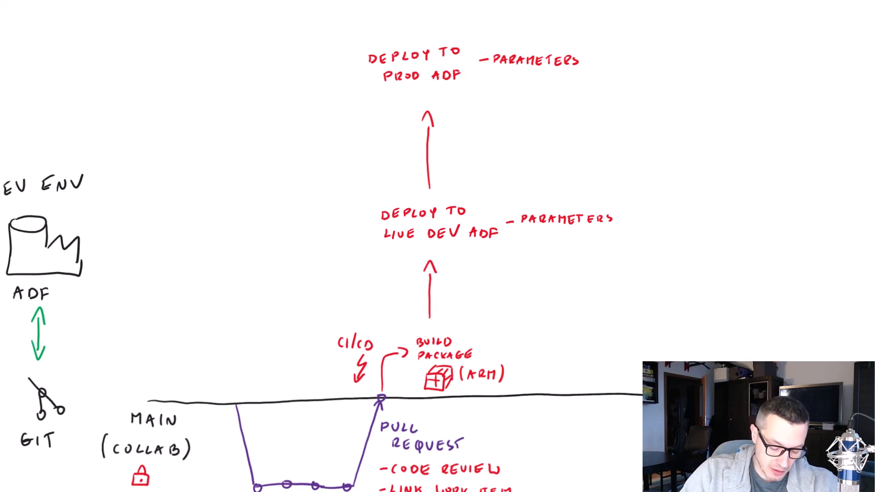
Draw a small red stick figure beside the arrow leading from the dev deployment to the prod deployment
left_click_drag(388, 122, 385, 124)
left_click_drag(387, 134, 379, 159)
left_click_drag(387, 151, 390, 162)
left_click_drag(378, 144, 391, 141)
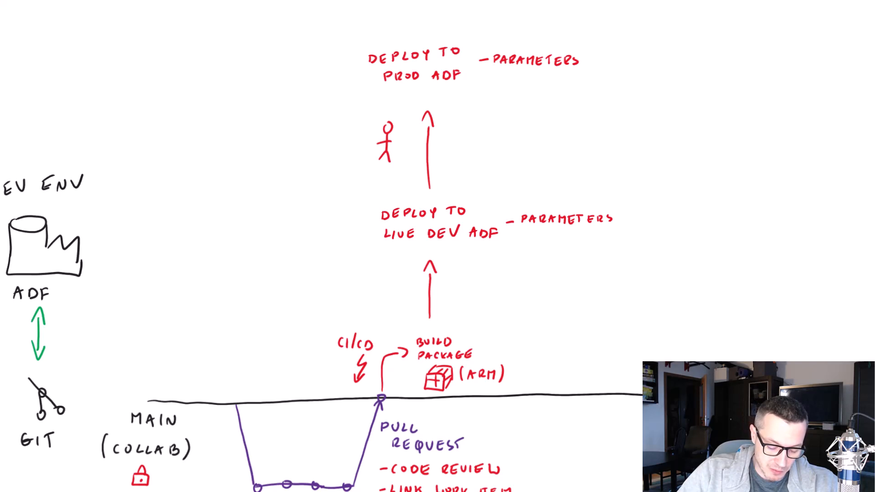
Handwrite "APPROVE ?" in red beside the arrow between the dev and prod deployments
left_click_drag(439, 142, 447, 143)
left_click_drag(440, 139, 448, 138)
left_click_drag(452, 135, 453, 142)
left_click_drag(451, 135, 461, 135)
left_click_drag(461, 135, 462, 138)
left_click_drag(471, 136, 475, 141)
left_click_drag(480, 135, 493, 136)
left_click_drag(500, 135, 514, 135)
left_click(514, 144)
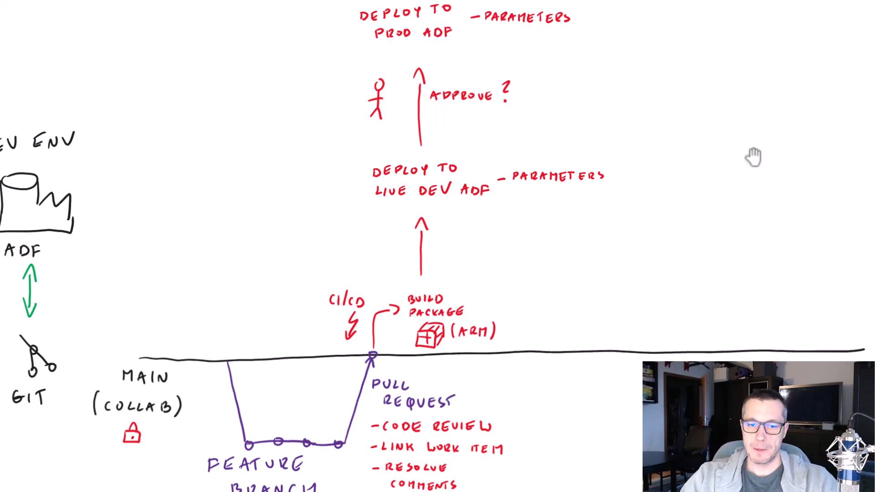
scroll(756, 146, "down", 1)
left_click_drag(756, 146, 765, 132)
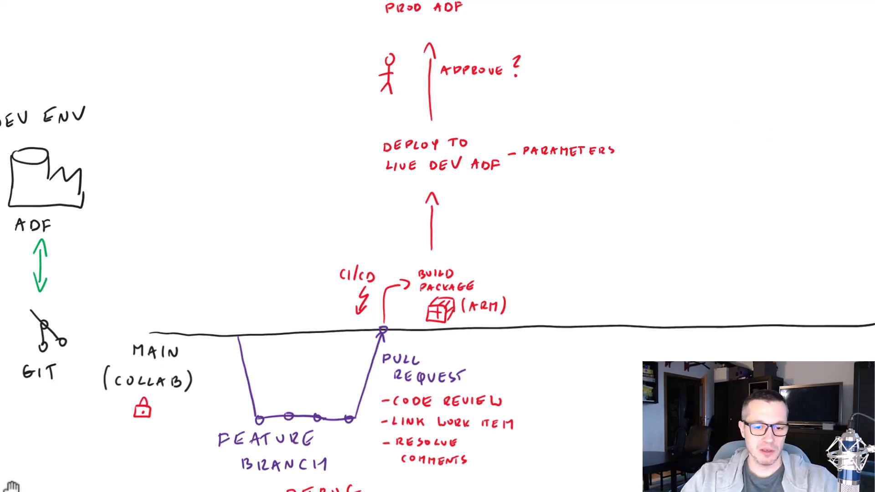
scroll(123, 489, "down", 1)
left_click_drag(123, 490, 131, 471)
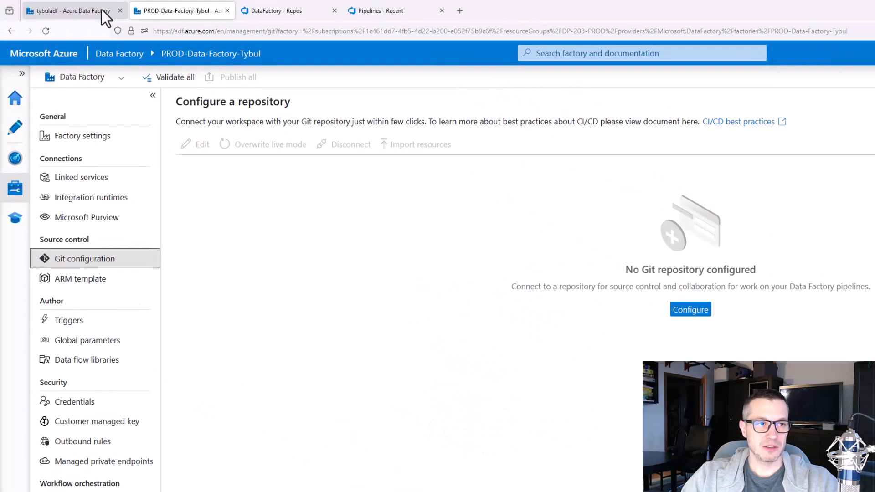
Switch to the tybuladf data factory in Azure Data Factory Studio and examine its Git branch options
left_click(101, 14)
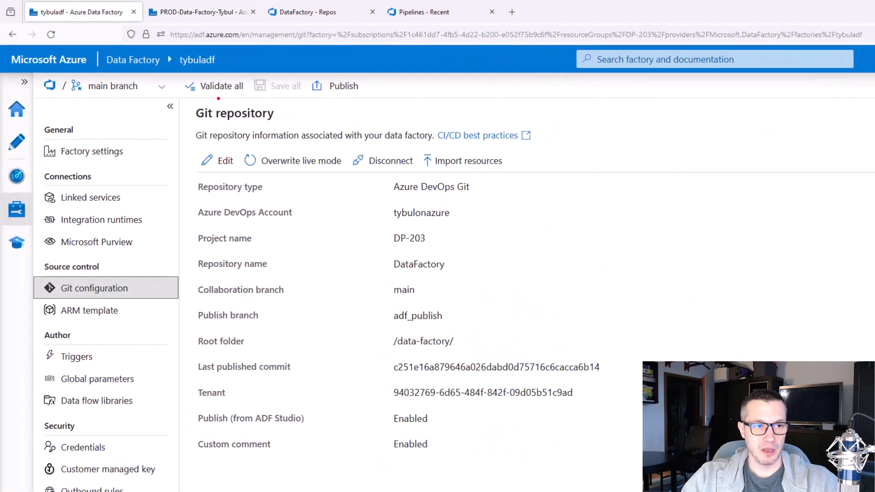
left_click_drag(174, 46, 229, 74)
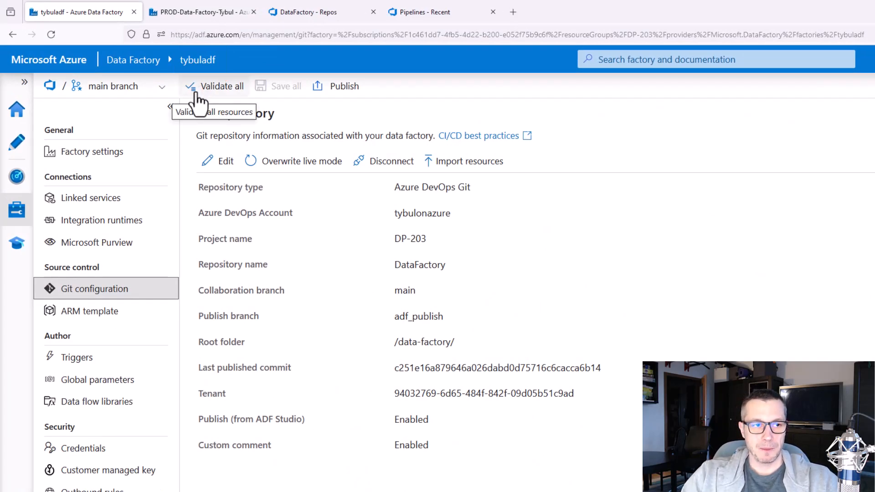
left_click(149, 93)
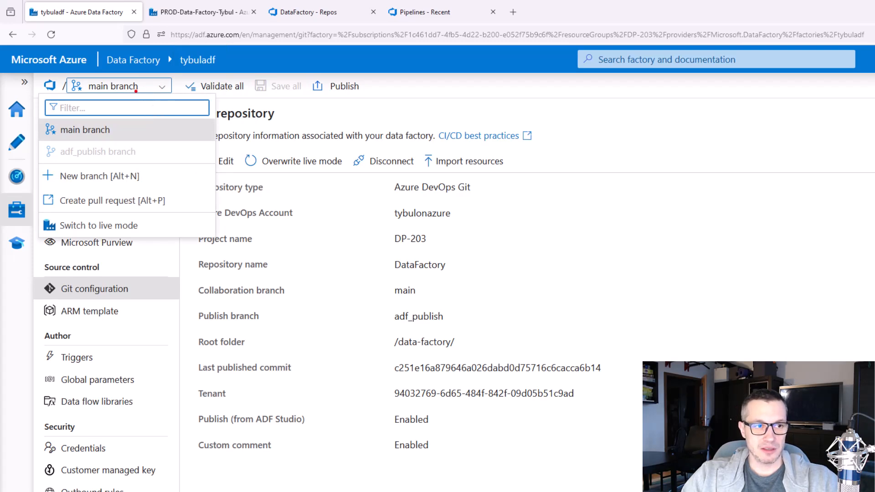
left_click_drag(32, 75, 234, 247)
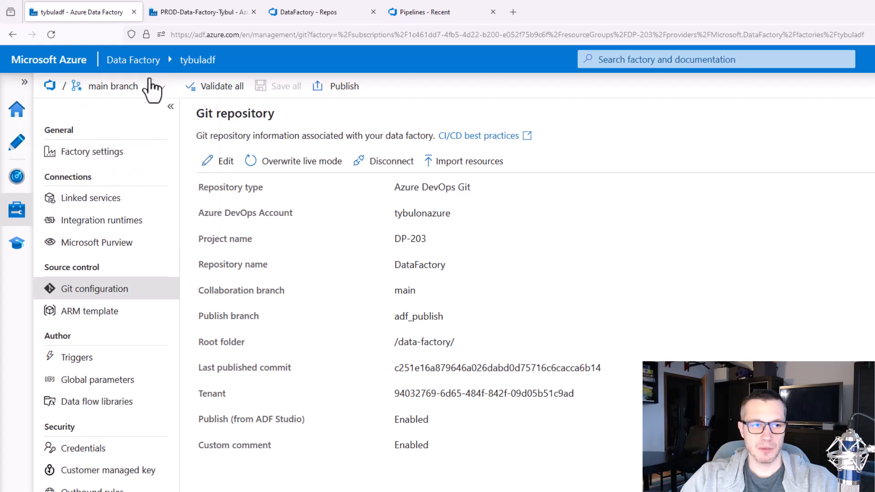
Create a new Git branch named feature/Feature1 based on the main branch
left_click(160, 87)
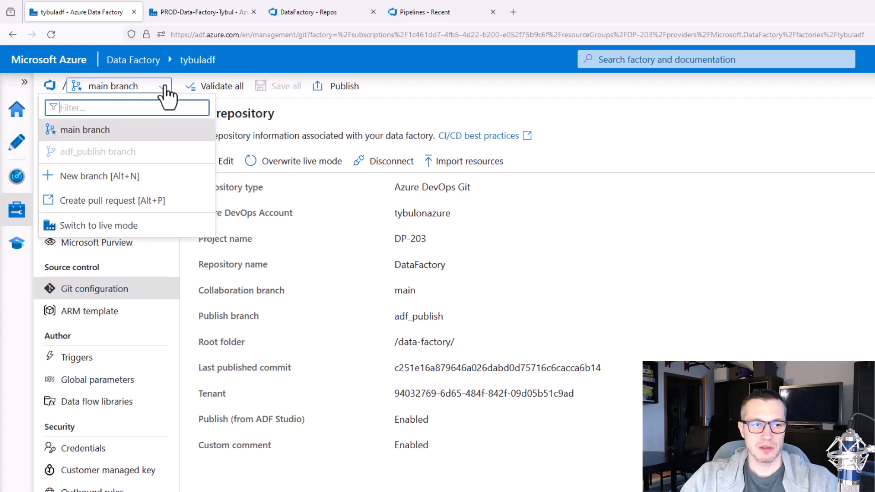
left_click(109, 179)
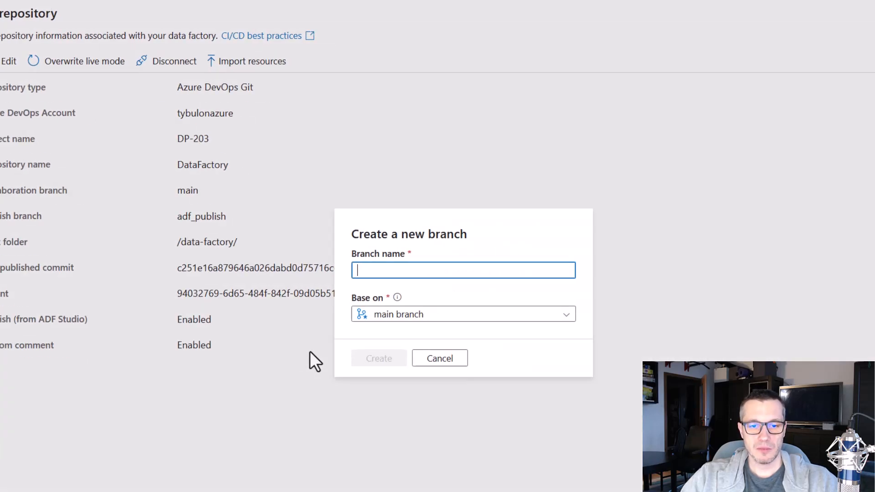
type("f")
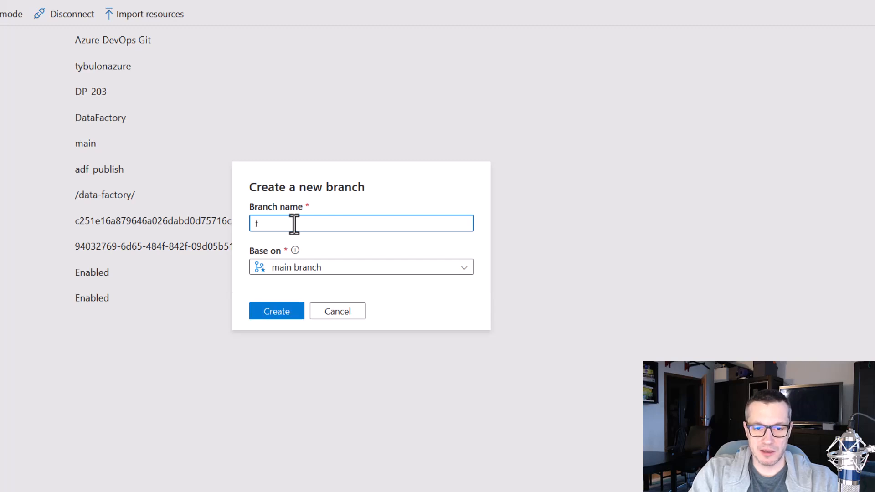
type("eature/")
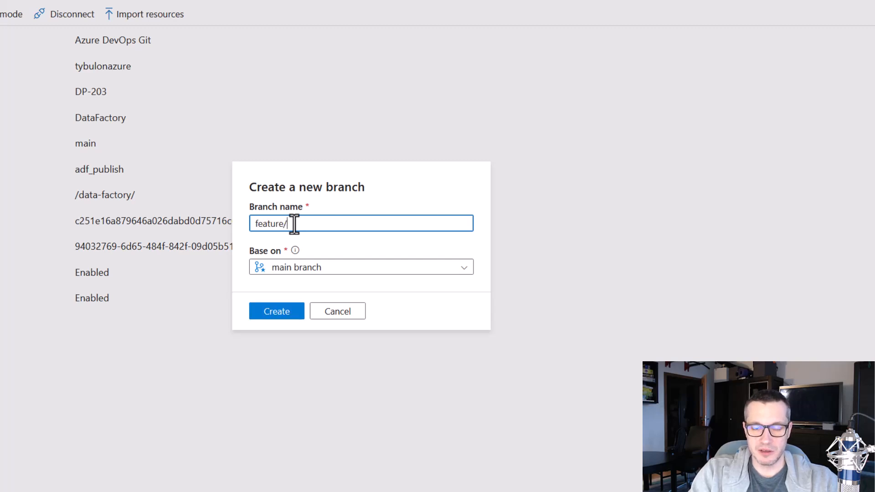
type("Feature1")
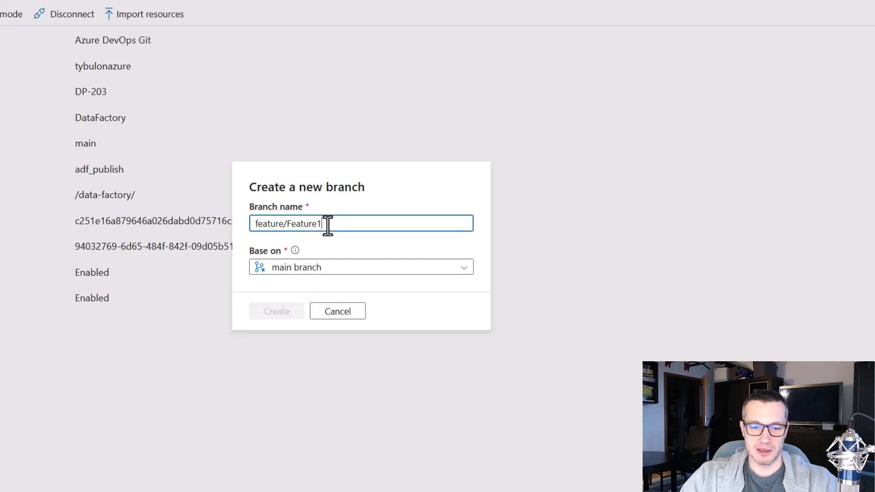
key("BackSpace")
key("BackSpace")
key("BackSpace")
key("BackSpace")
key("BackSpace")
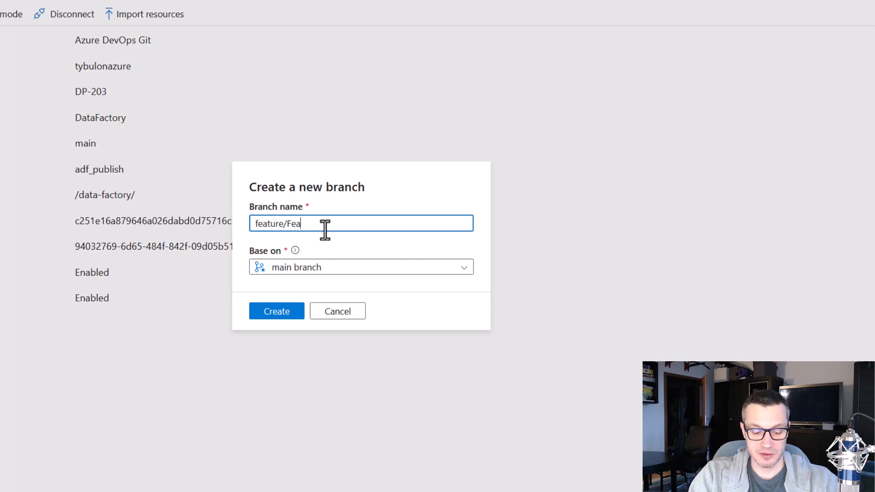
type("true1")
key("BackSpace")
key("BackSpace")
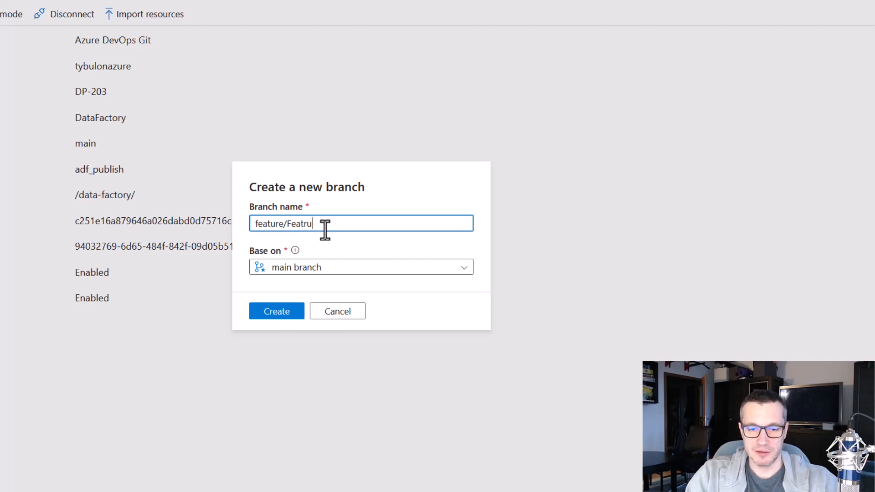
key("BackSpace")
key("BackSpace")
type("ure1")
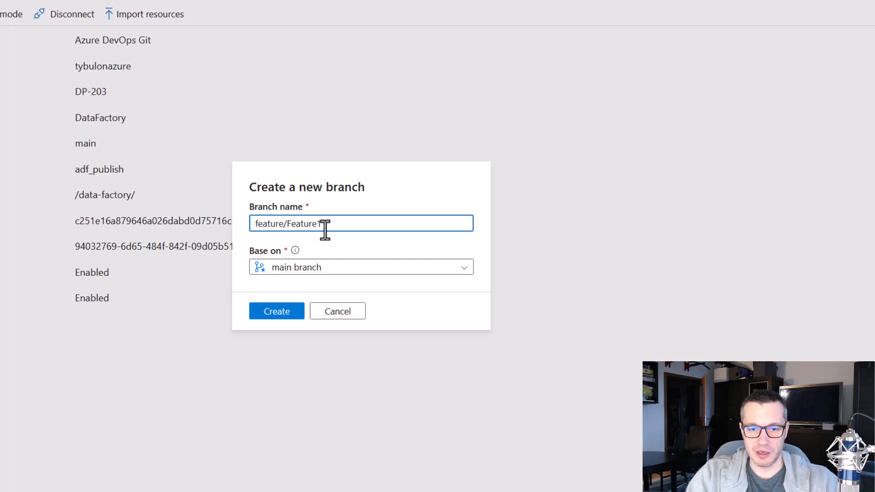
left_click(285, 313)
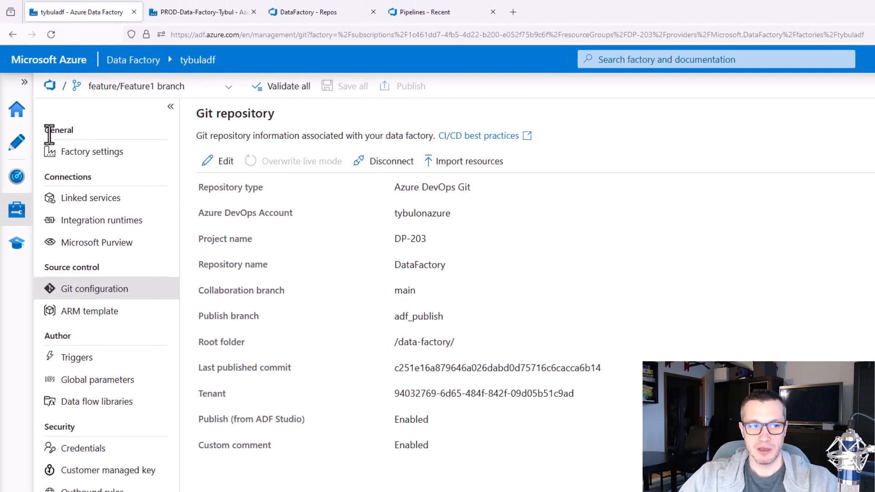
Create a new pipeline among the factory resources of the feature/Feature1 branch
left_click(17, 145)
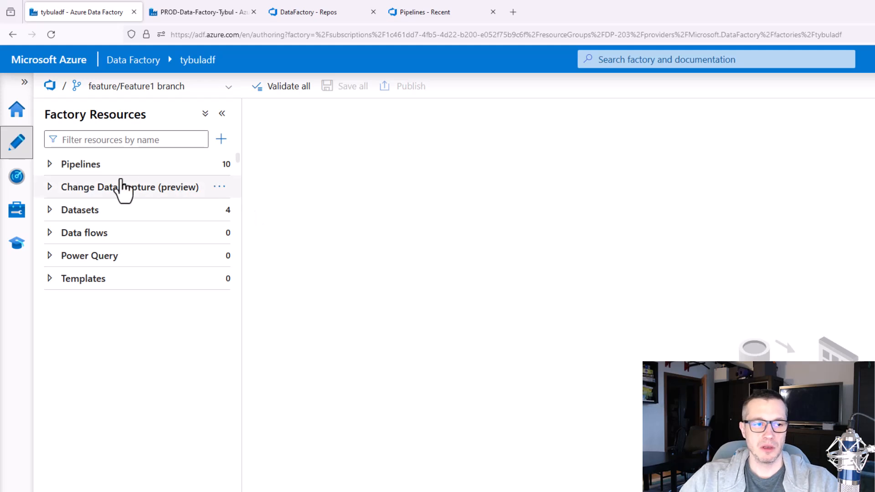
left_click(49, 165)
left_click(219, 165)
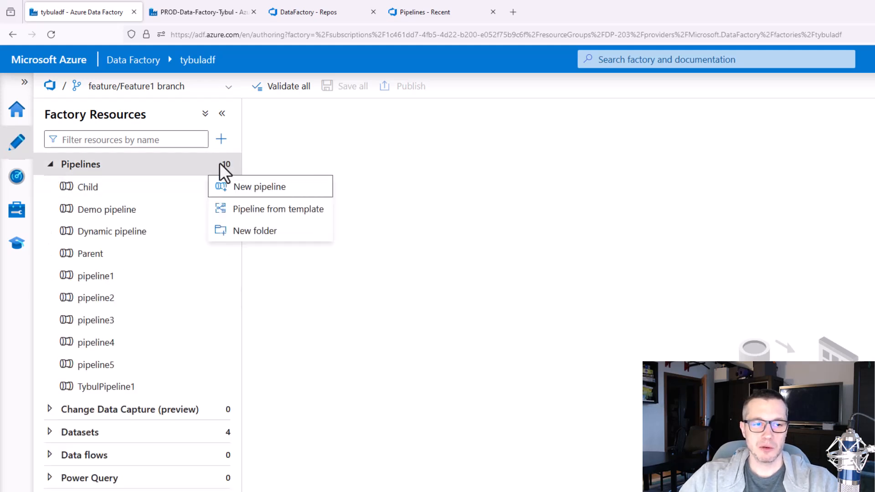
left_click(250, 188)
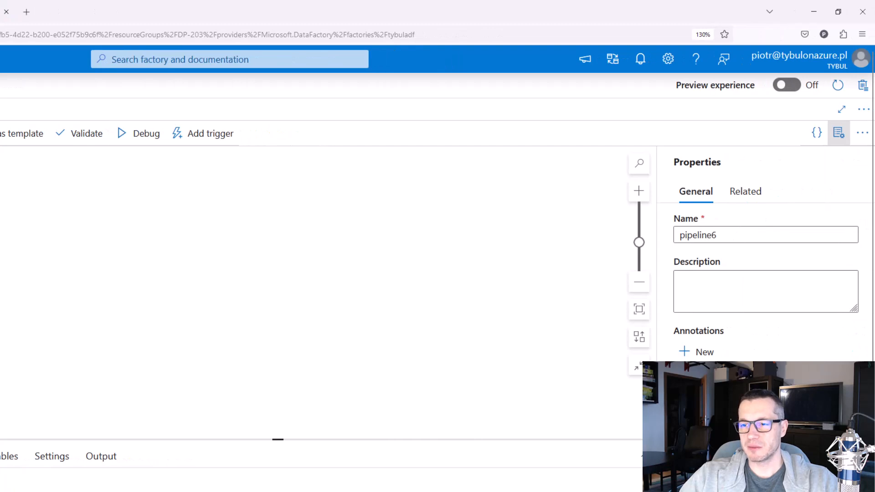
Rename the new pipeline as CICD_Demo
left_click_drag(711, 229, 666, 228)
left_click(721, 233)
double_click(722, 234)
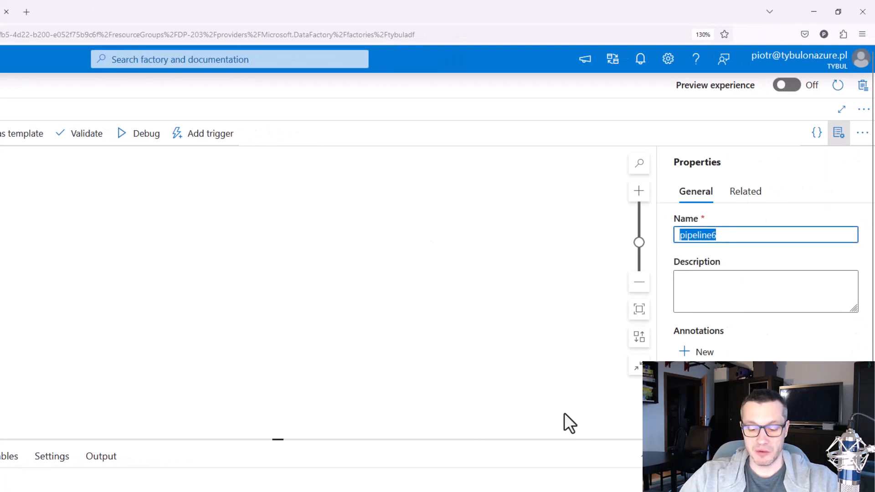
type("Cl")
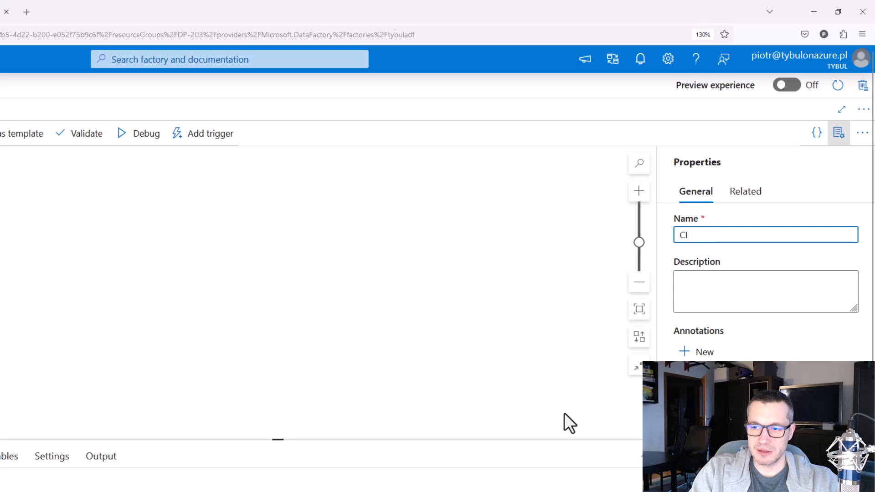
type("CD_d")
key("BackSpace")
key("BackSpace")
type("_")
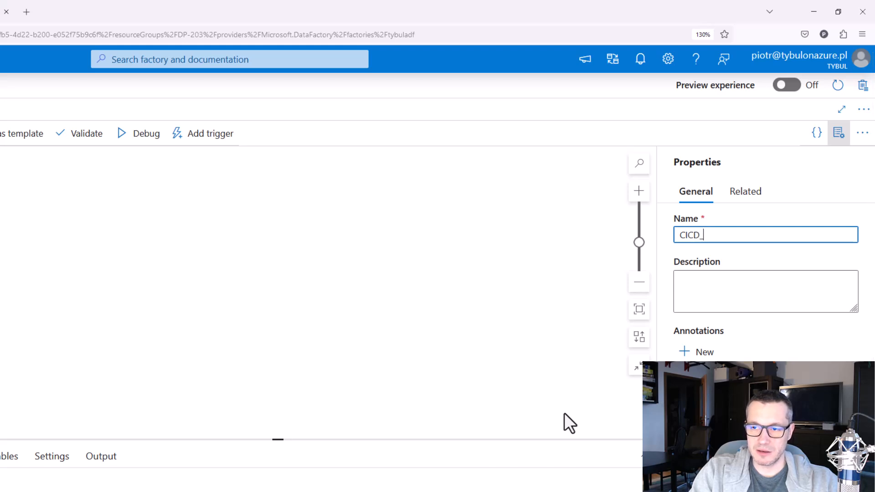
type("dem")
key("BackSpace")
key("BackSpace")
key("BackSpace")
type("Demo")
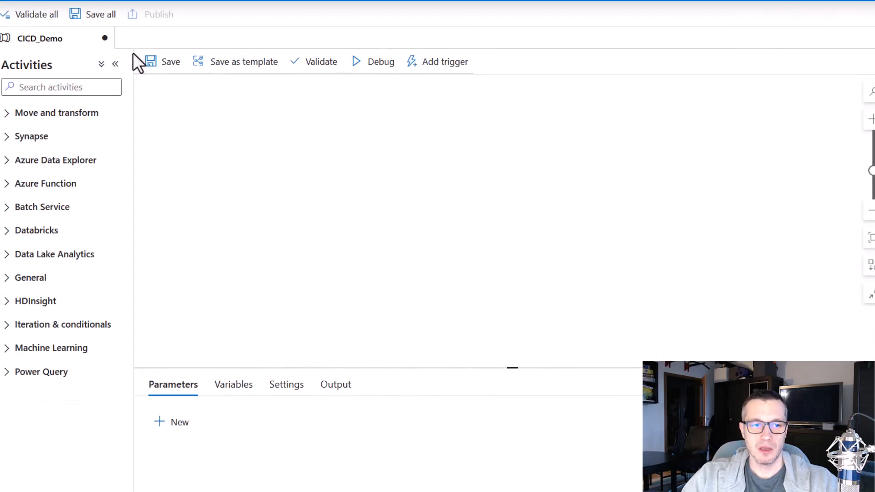
Find the Wait activity, add it to the CICD_Demo pipeline canvas and move it nearer the canvas centre
left_click(79, 87)
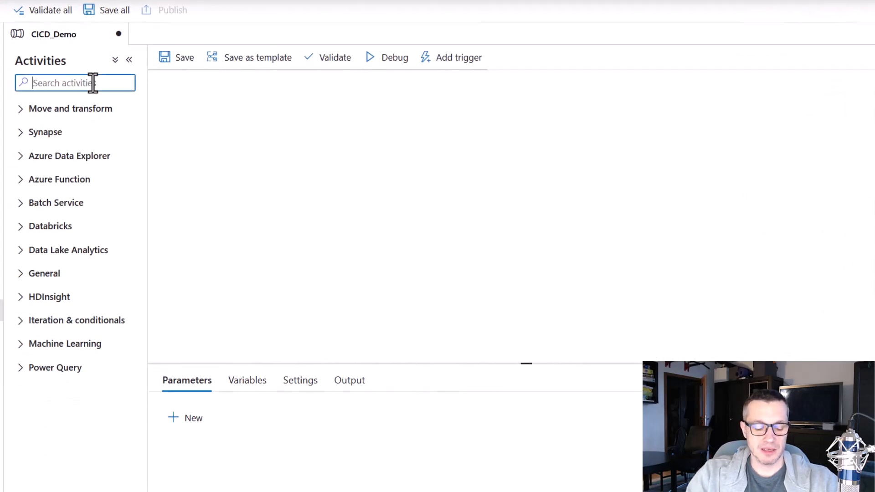
type("wait")
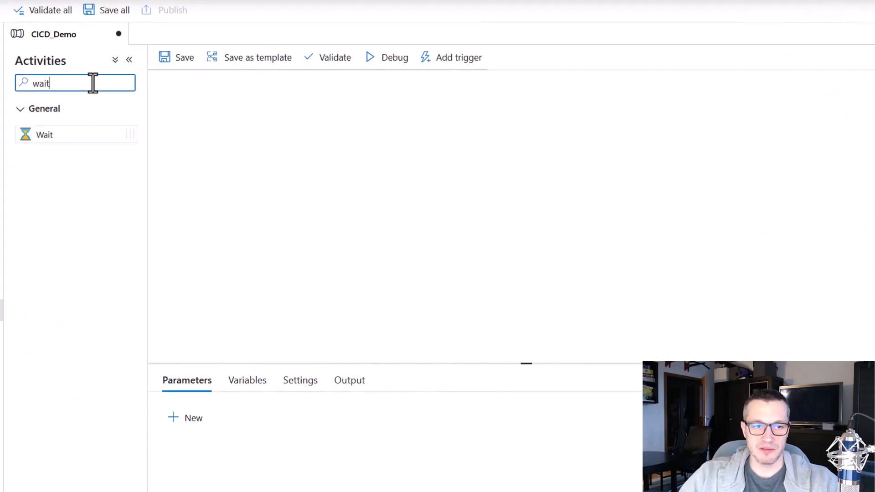
left_click_drag(42, 135, 271, 145)
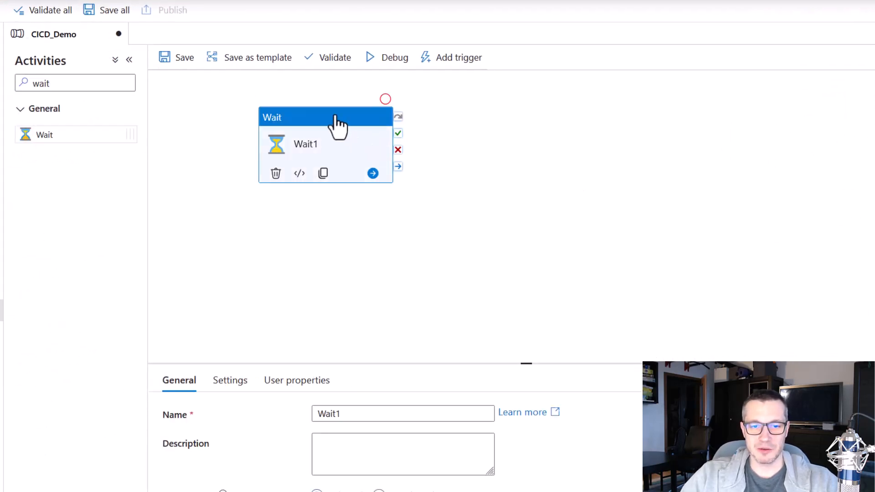
left_click_drag(336, 123, 406, 153)
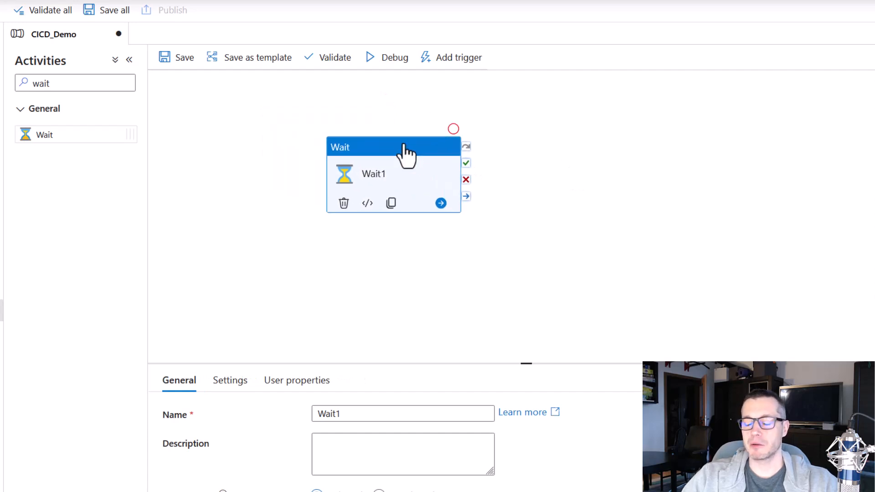
Describe the Wait1 activity as "Added as a part of Feature 1" and save the CICD_Demo pipeline
left_click(374, 458)
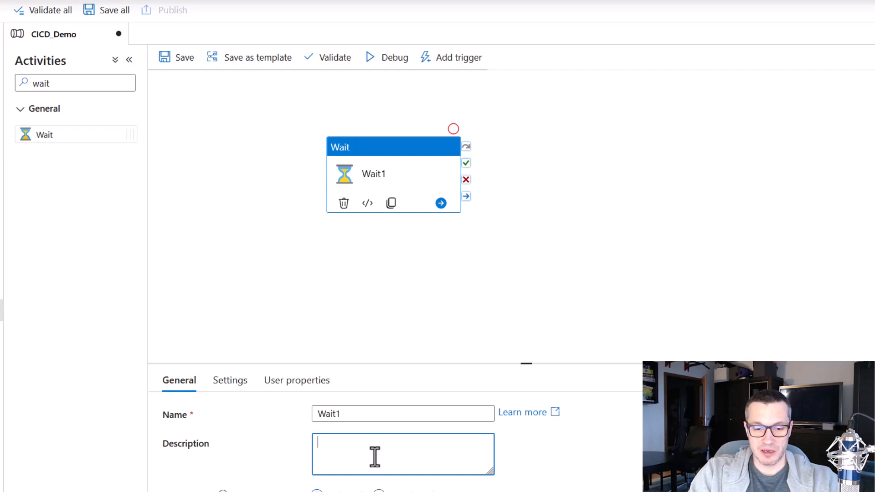
type("Added as a part")
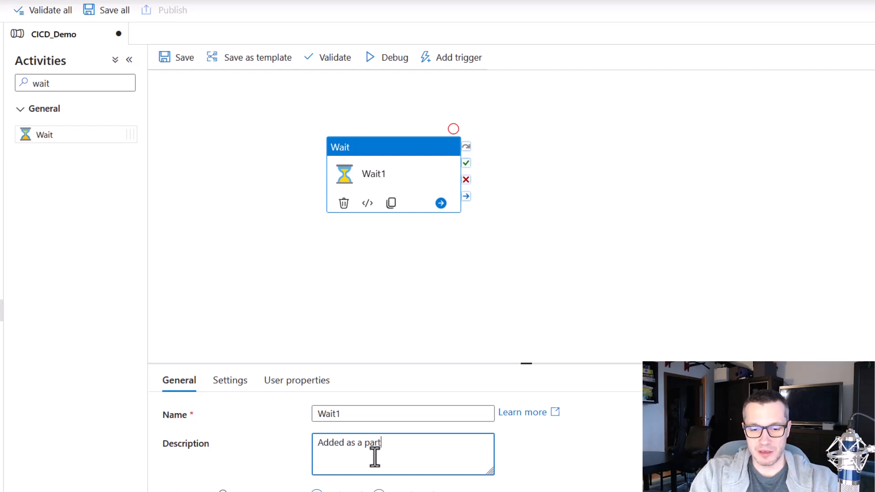
type(" of Feature 1")
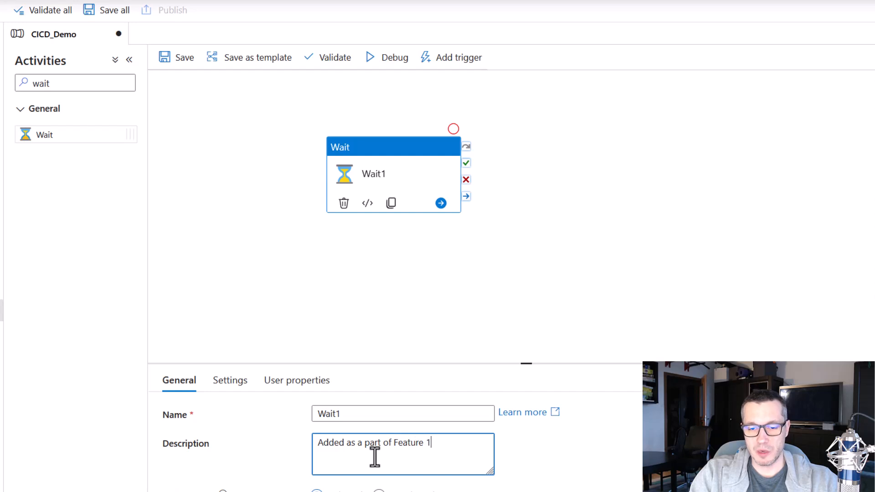
left_click(522, 284)
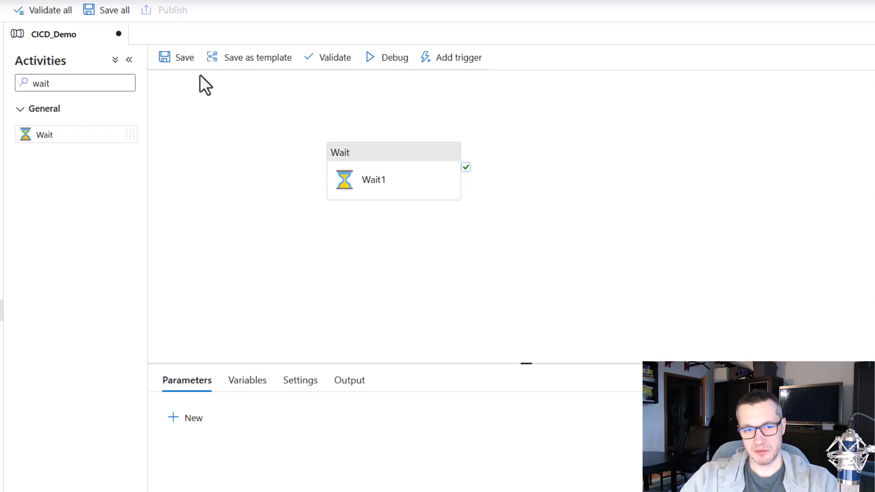
left_click(188, 63)
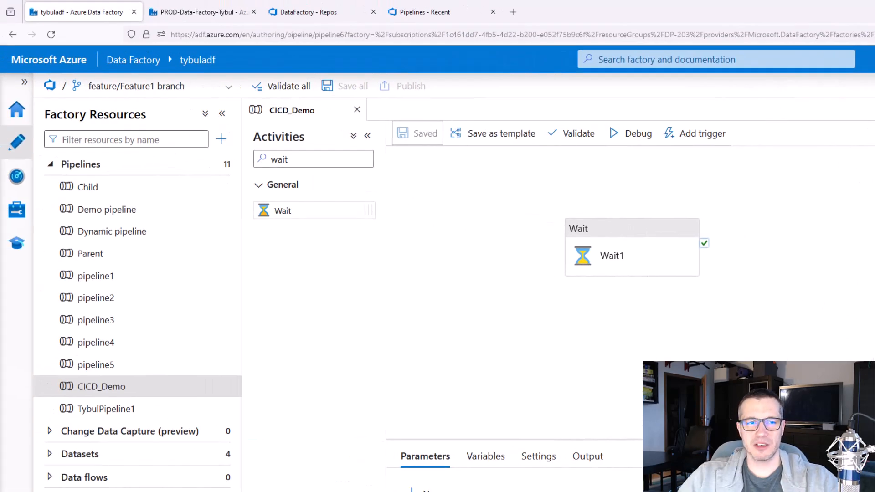
Switch to the DataFactory repository in Azure DevOps and examine the data-factory folder's commit history on the feature/Feature1 branch
left_click(435, 13)
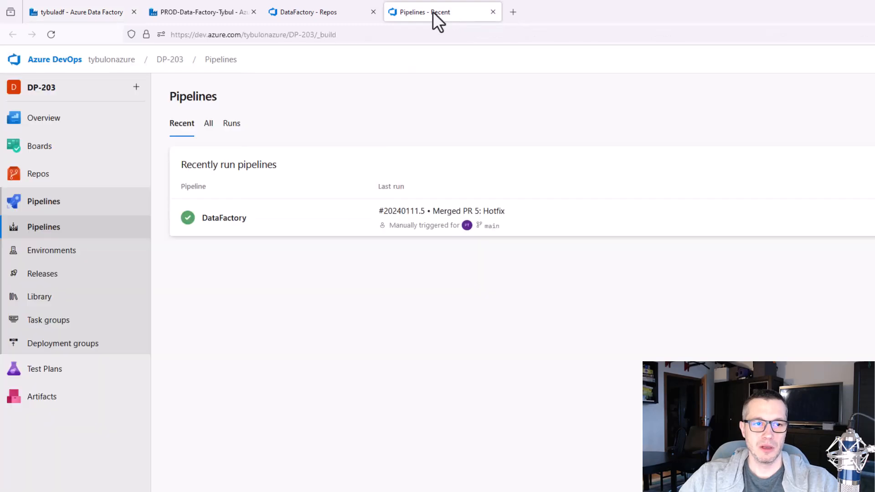
left_click(307, 11)
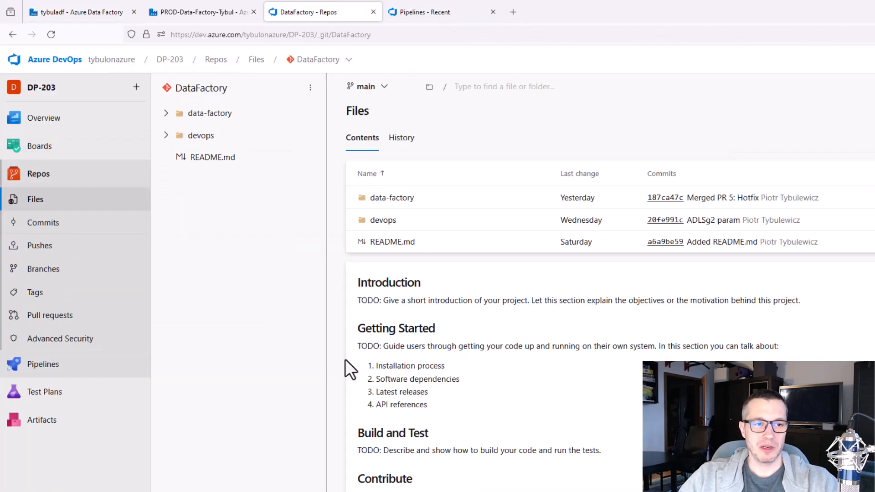
left_click(167, 114)
left_click(210, 114)
left_click(401, 138)
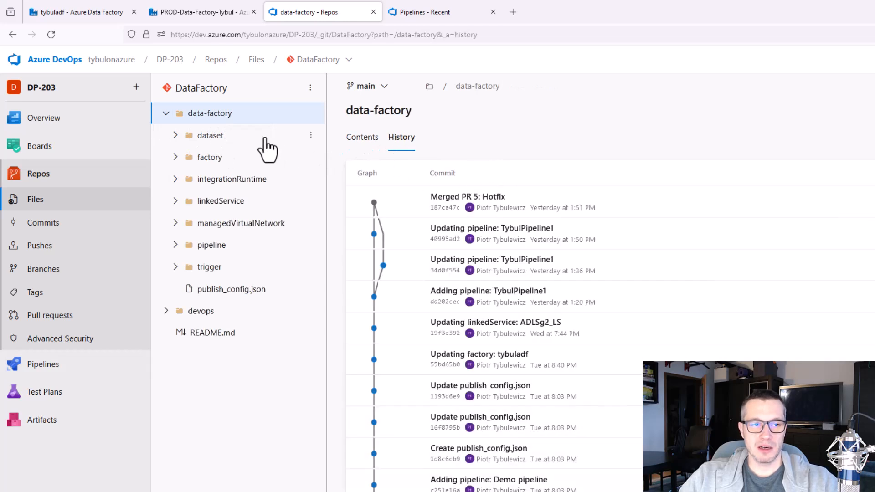
left_click(385, 86)
left_click(412, 199)
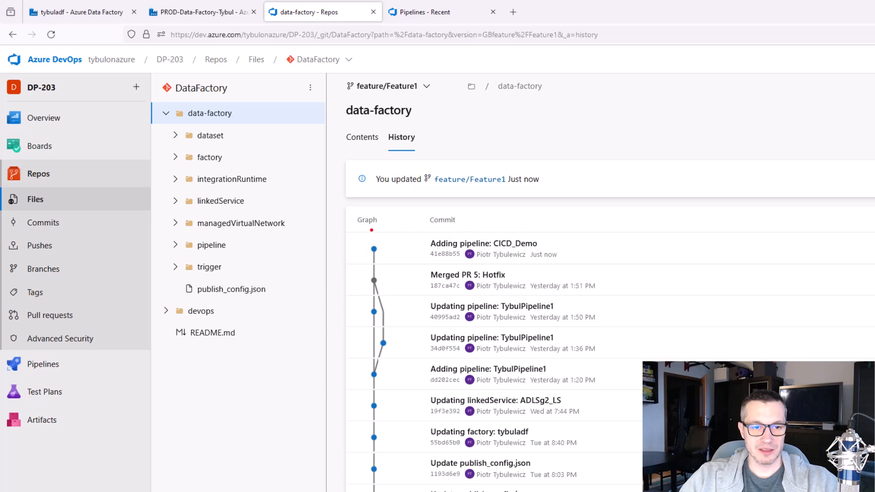
mouse_move(358, 230)
left_mouse_down()
mouse_move(510, 264)
mouse_move(599, 268)
left_mouse_up()
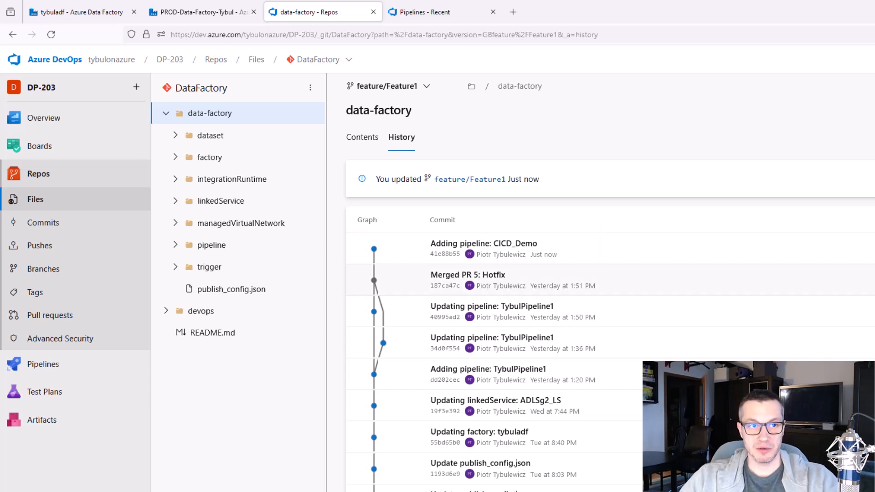
Return to the tybuladf Data Factory and run the CICD_Demo pipeline in Debug mode
left_click(81, 13)
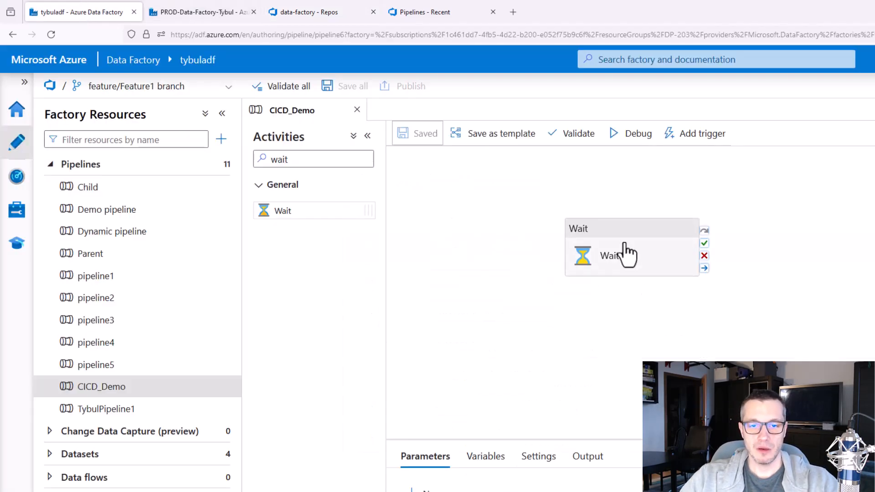
left_click(623, 248)
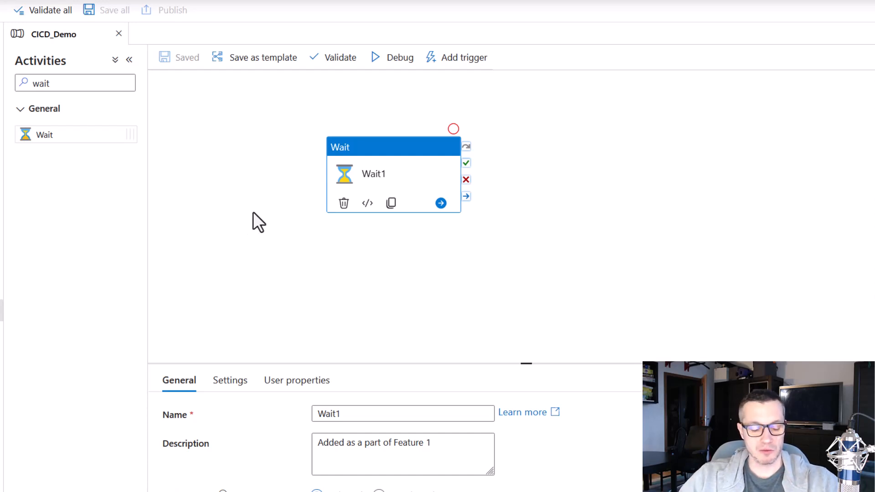
left_click_drag(359, 36, 420, 80)
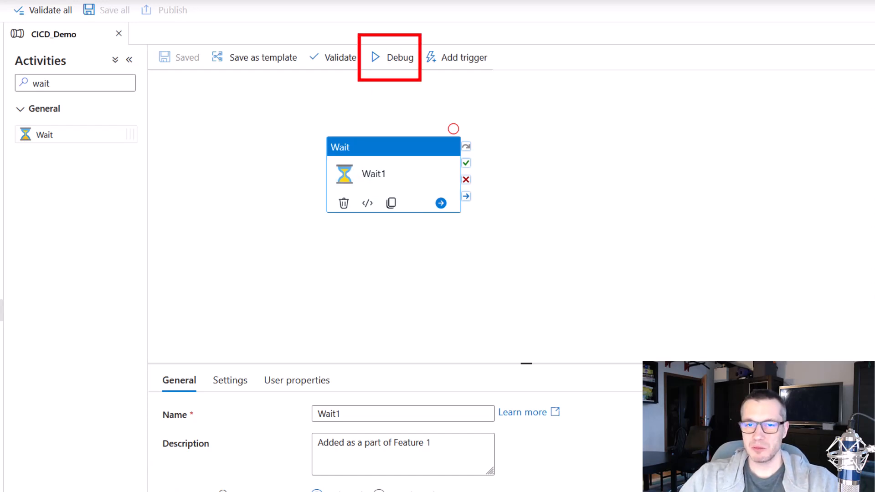
left_click(400, 58)
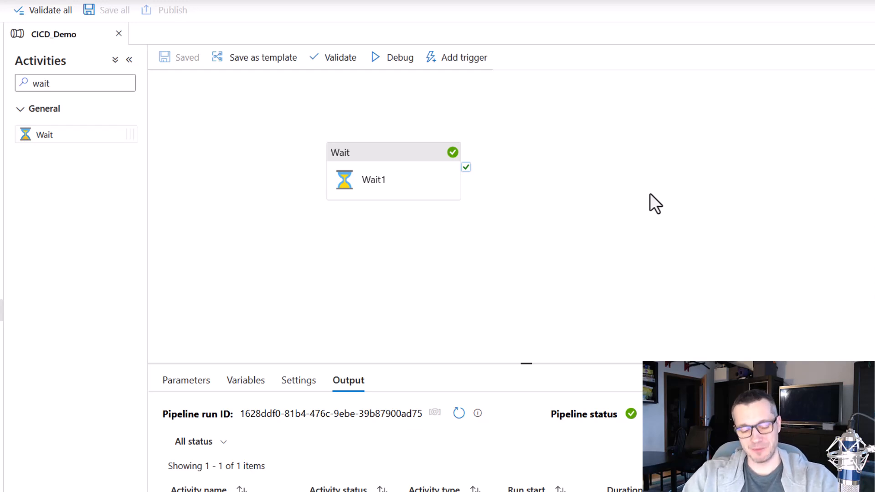
Switch to the CI/CD diagram and point out the pull request, feature branch and main branch with temporary marks
mouse_move(466, 155)
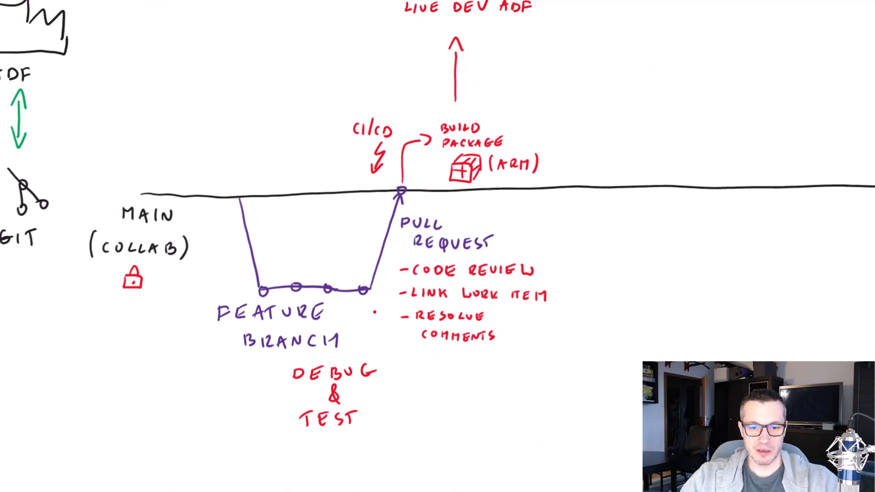
mouse_move(375, 313)
left_mouse_down()
mouse_move(407, 219)
mouse_move(422, 211)
mouse_move(429, 228)
left_mouse_up()
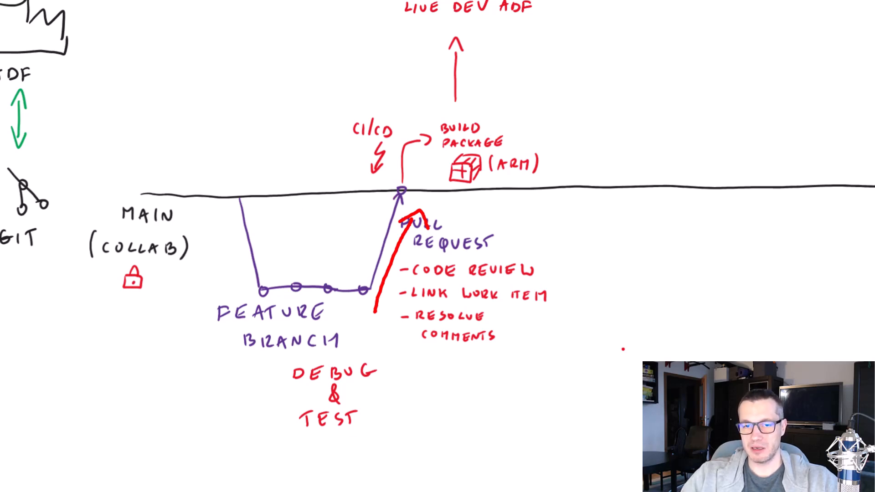
key("ctrl+z")
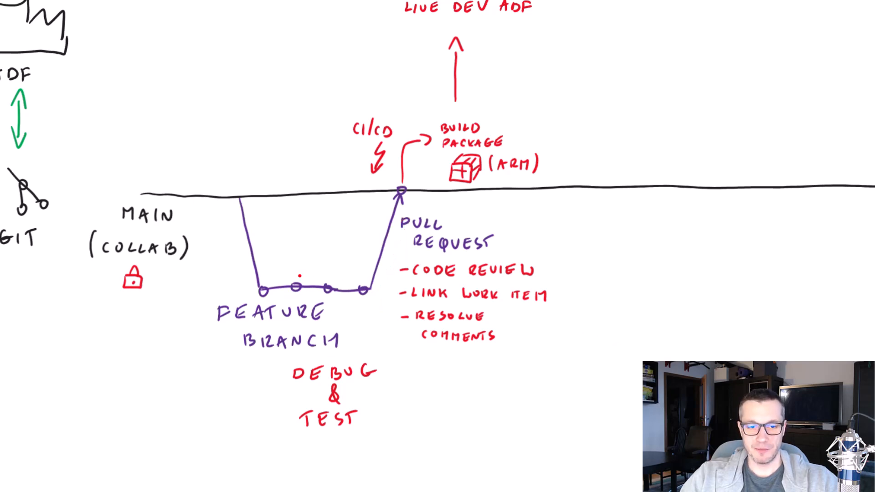
left_click_drag(241, 272, 383, 308)
key("Escape")
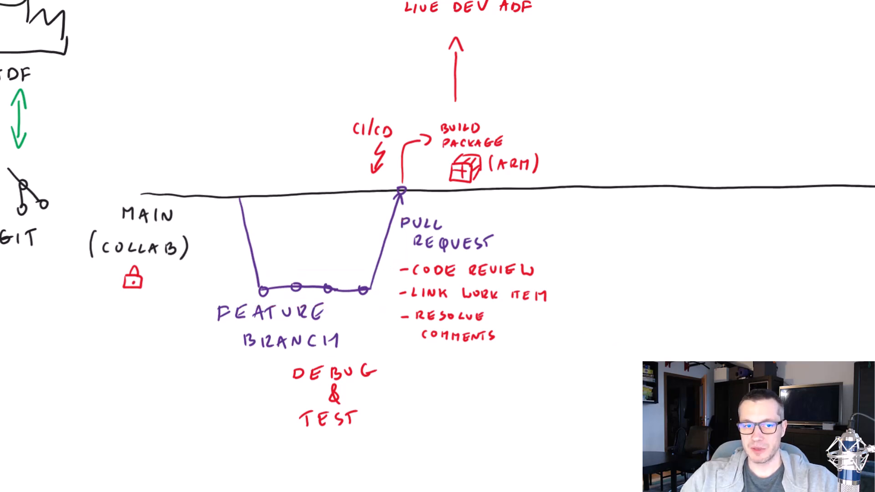
key("ctrl+2")
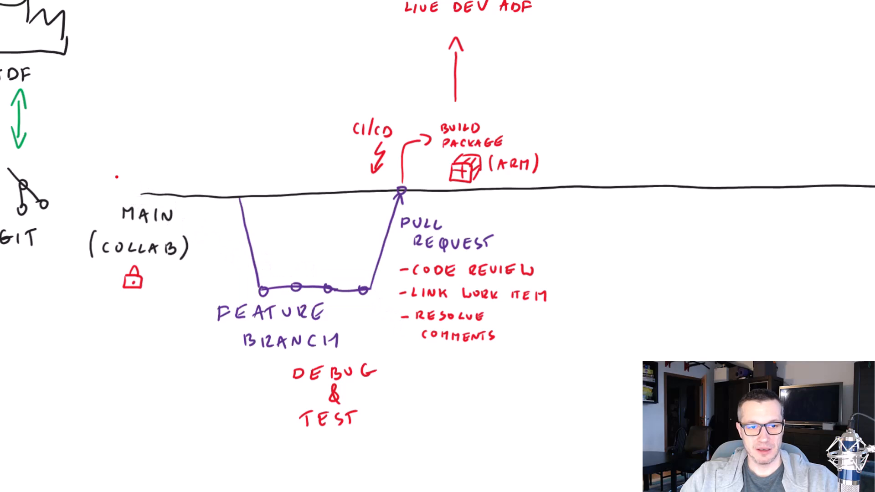
left_click_drag(102, 183, 223, 258)
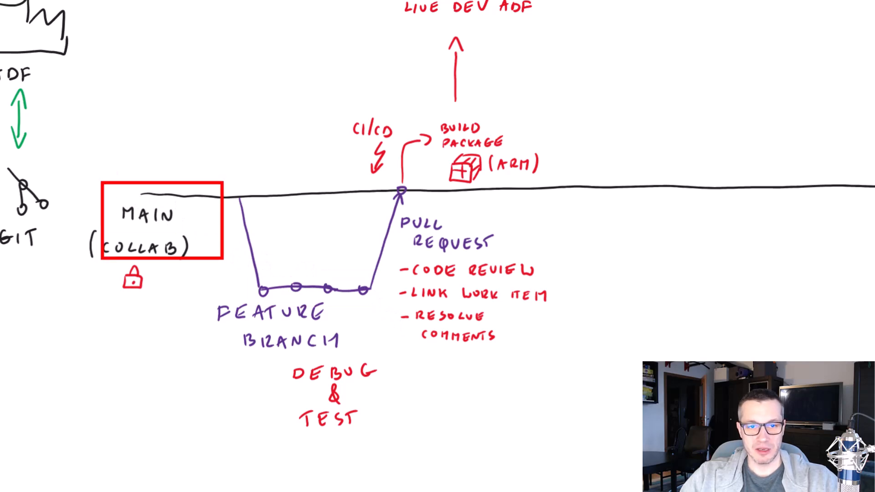
key("Escape")
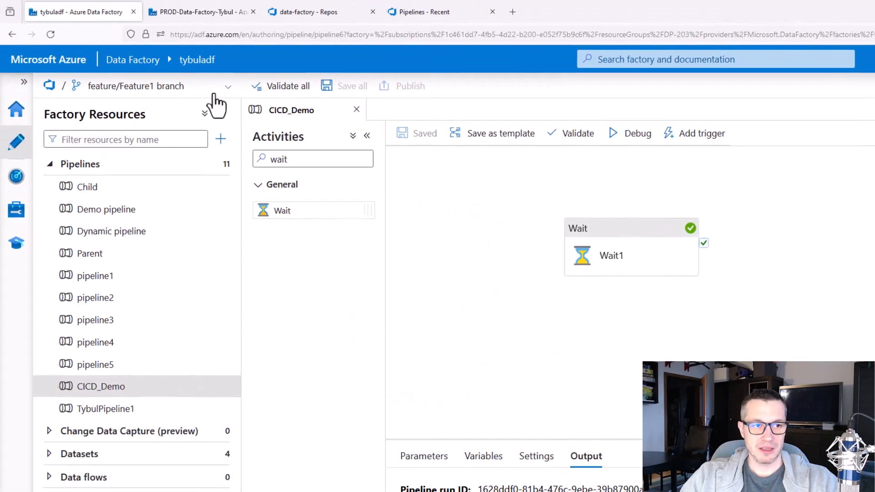
Switch the factory to the main branch and to live mode to examine which pipelines each one contains
left_click(212, 89)
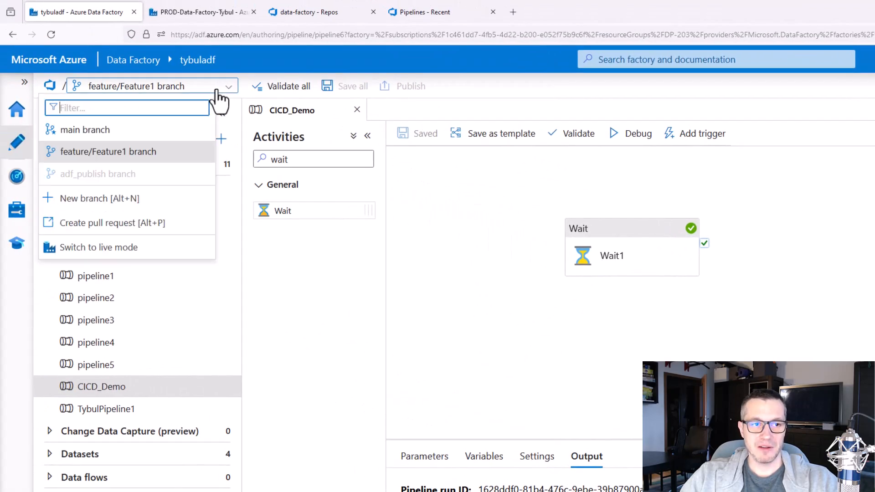
left_click(131, 133)
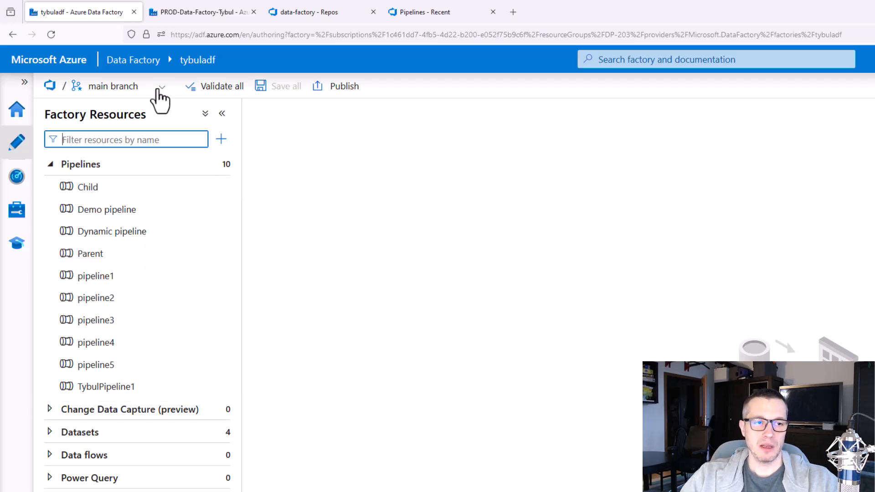
left_click(157, 89)
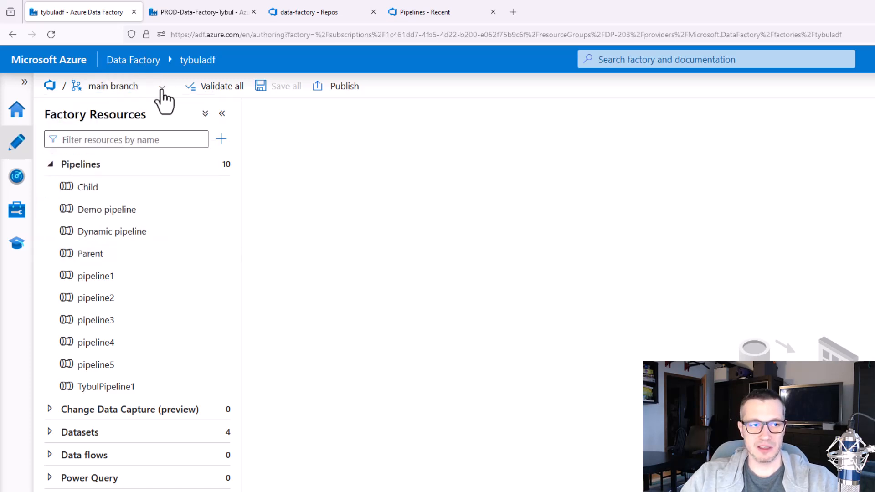
left_click(160, 87)
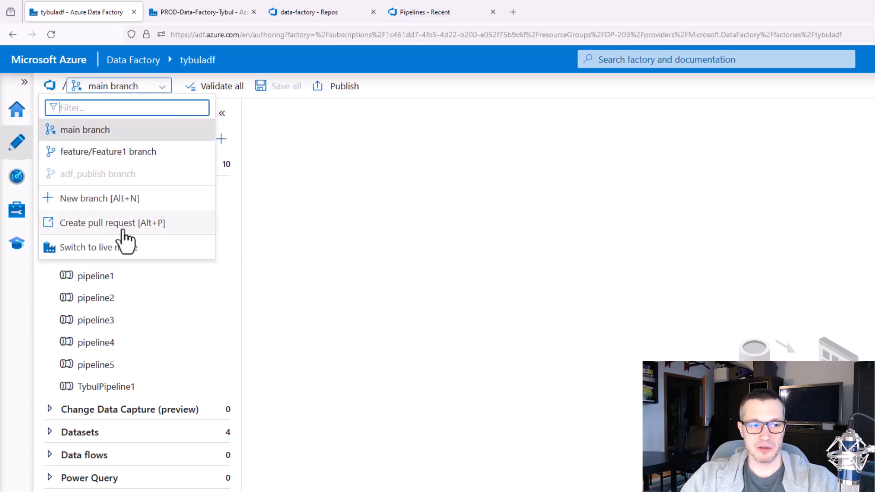
left_click(124, 246)
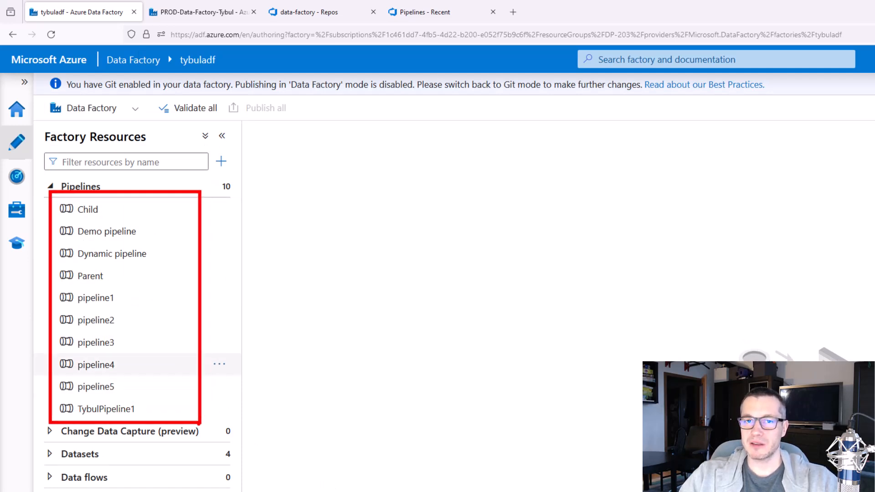
Return the factory to Azure DevOps Git mode and switch to the feature/Feature1 branch
left_click(133, 109)
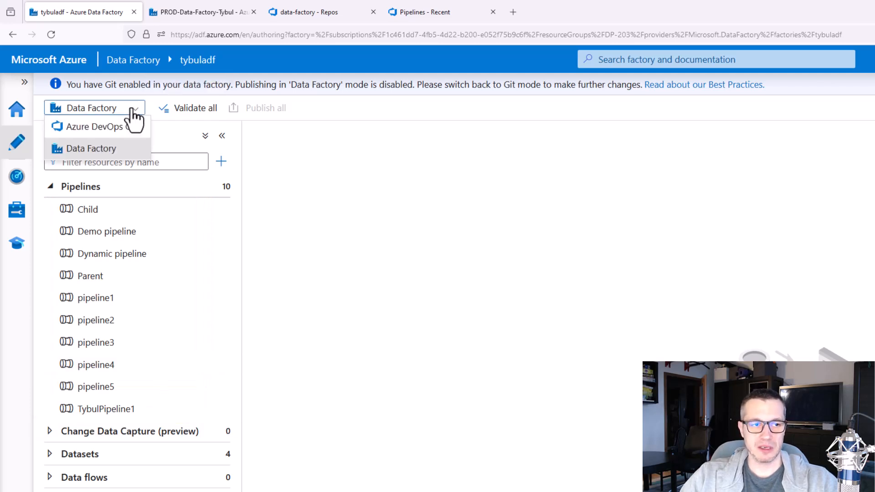
left_click(117, 128)
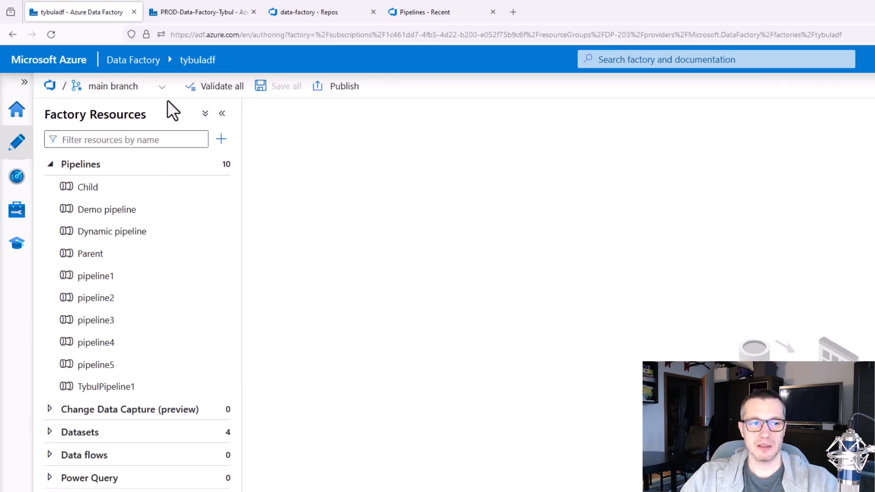
left_click(162, 88)
left_click(128, 152)
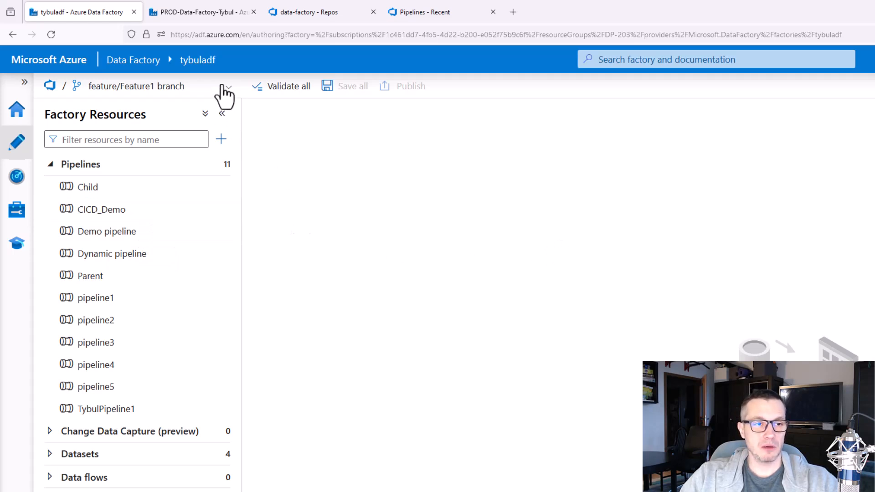
Start a pull request from feature/Feature1 into main and set its title to Feature1
left_click(223, 87)
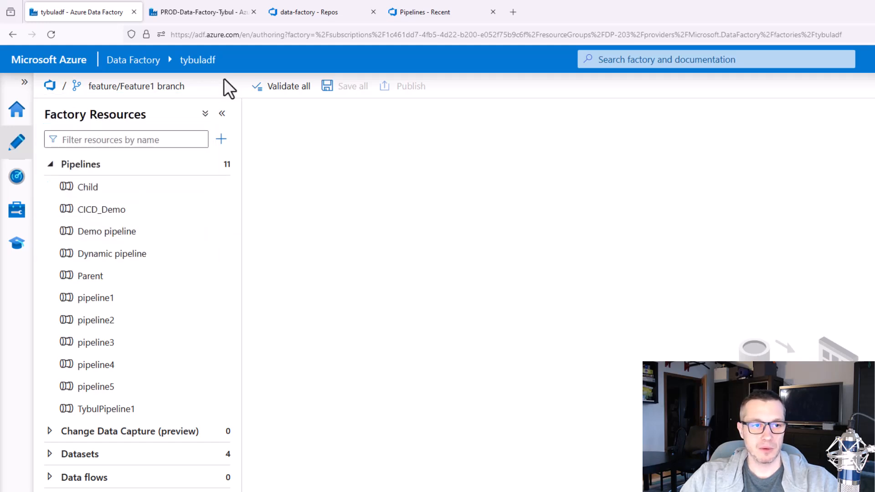
left_click(226, 87)
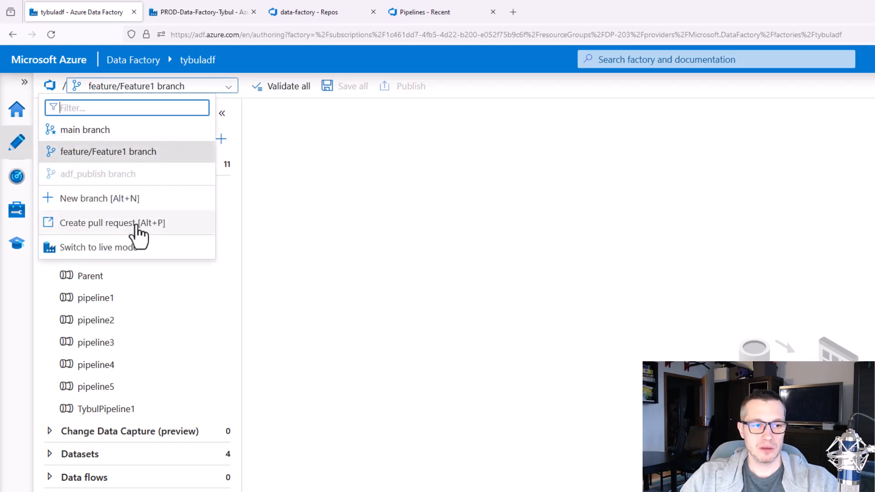
left_click(136, 223)
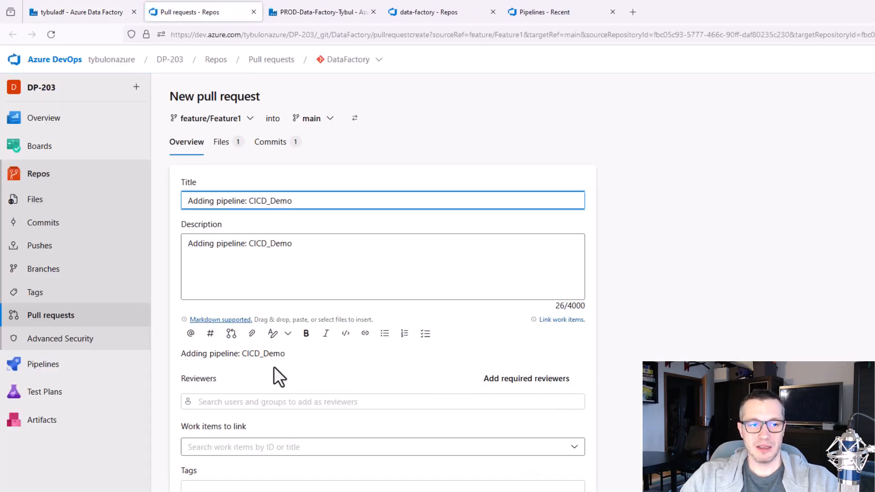
key("ctrl+plus")
key("ctrl+plus")
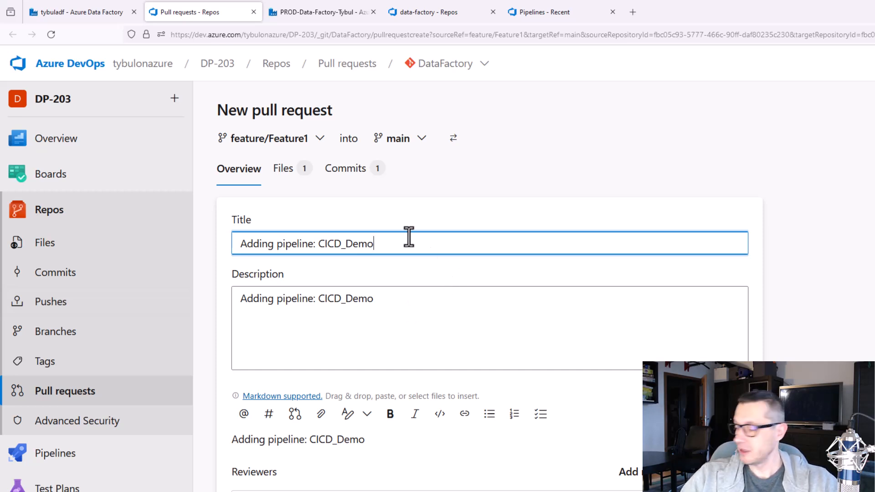
left_click_drag(401, 248, 215, 249)
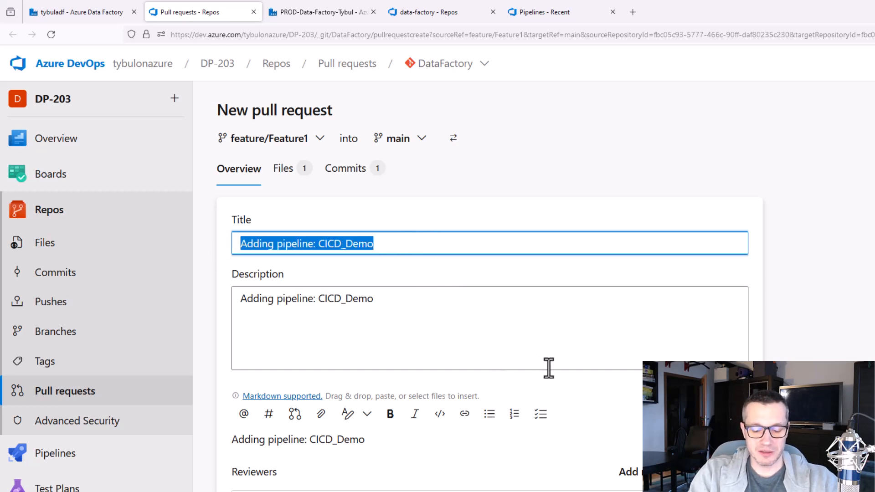
type("Feature1")
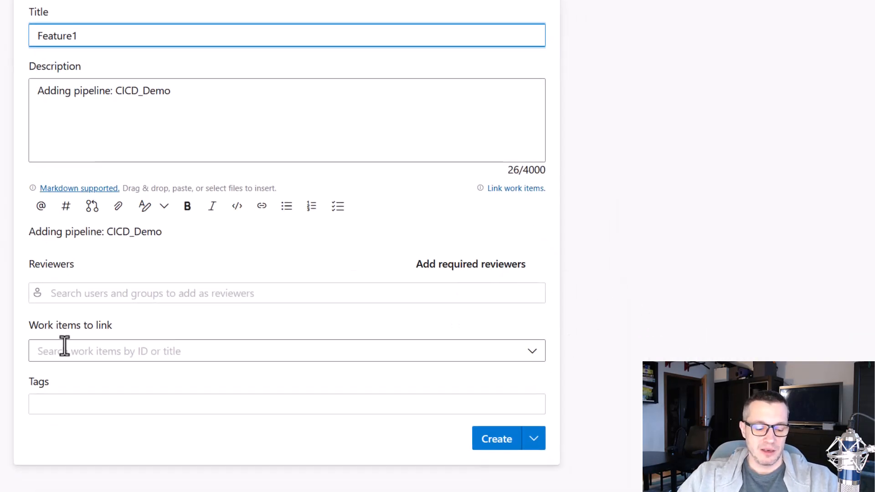
Point out the work items and reviewers fields with temporary marks, then create the Feature1 pull request
key("ctrl+2")
left_click_drag(17, 312, 185, 377)
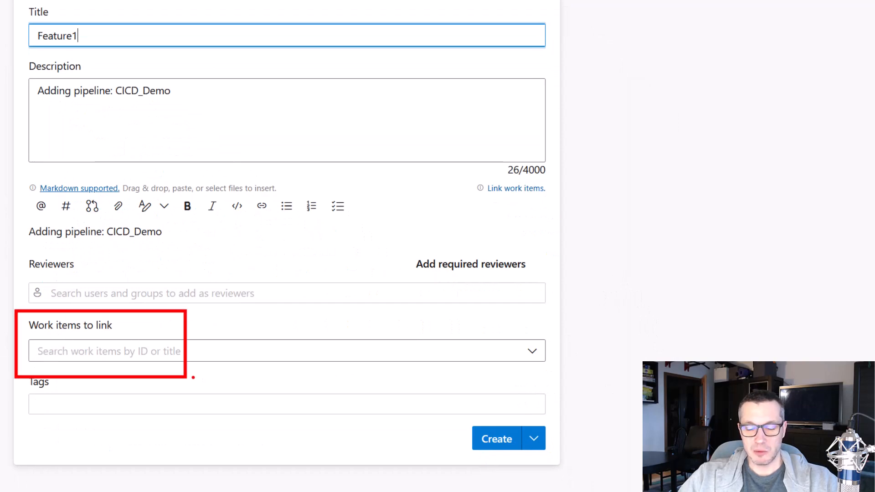
key("Escape")
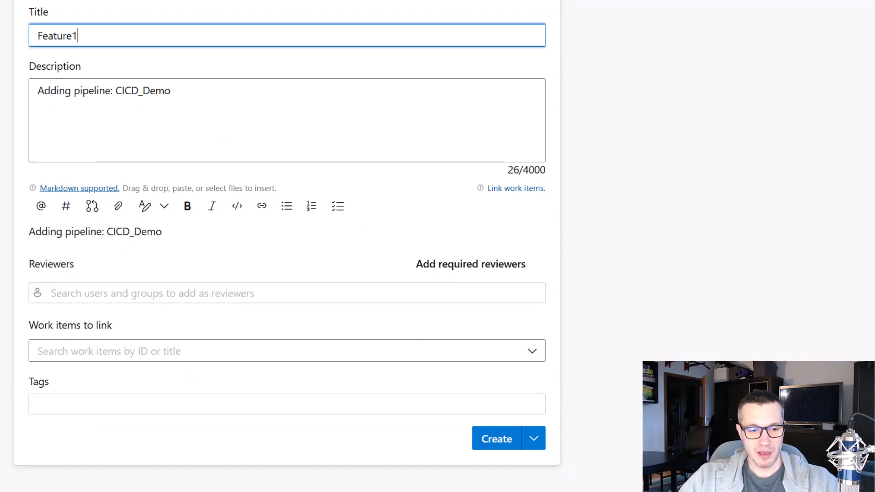
key("ctrl+2")
mouse_move(20, 250)
left_mouse_down()
mouse_move(96, 290)
mouse_move(194, 314)
left_mouse_up()
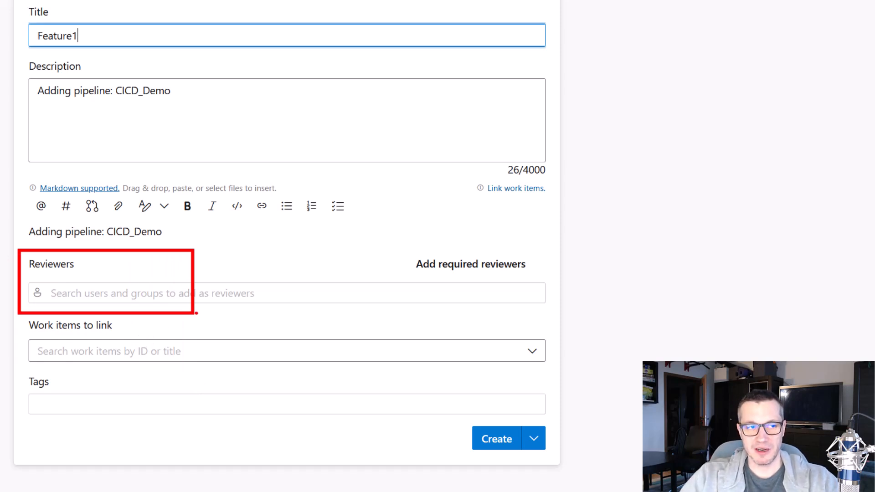
key("Escape")
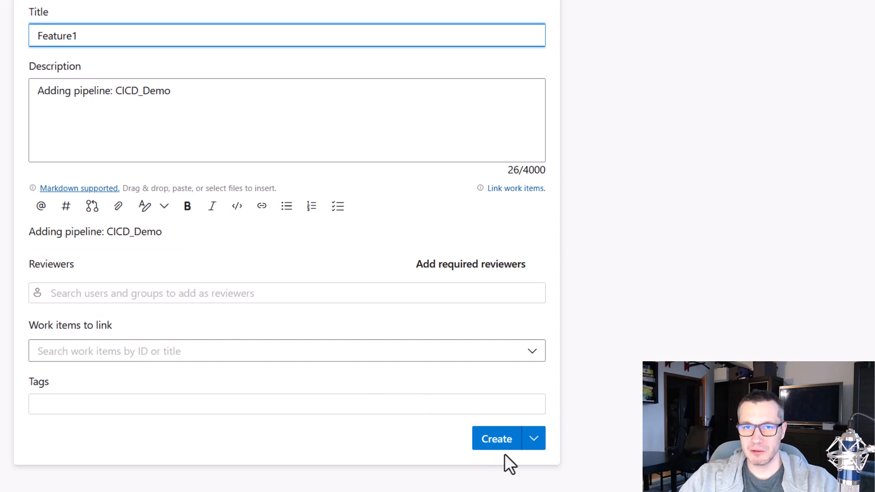
left_click(498, 443)
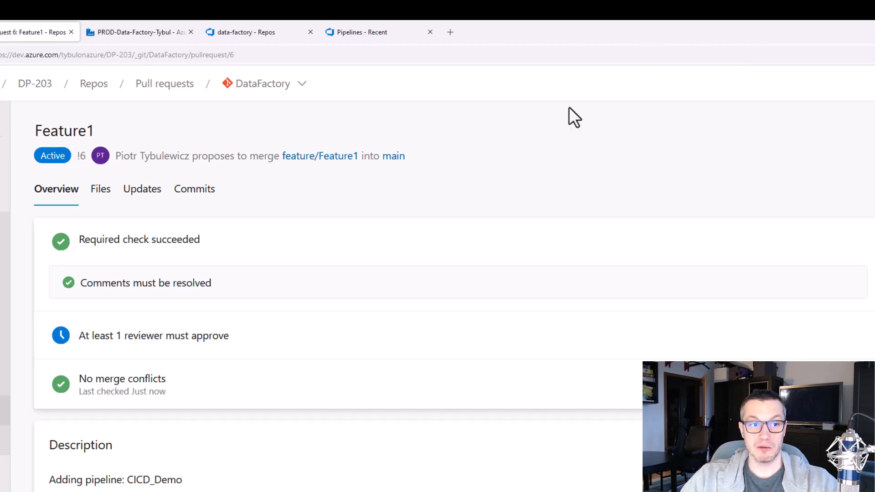
Review the CICD_Demo.json change in the pull request's files and approve the pull request from its overview
left_click(98, 189)
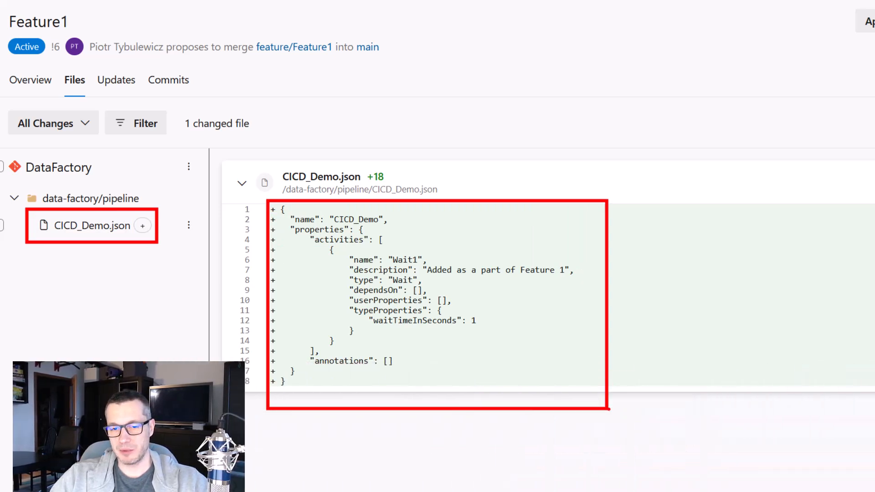
left_click(32, 83)
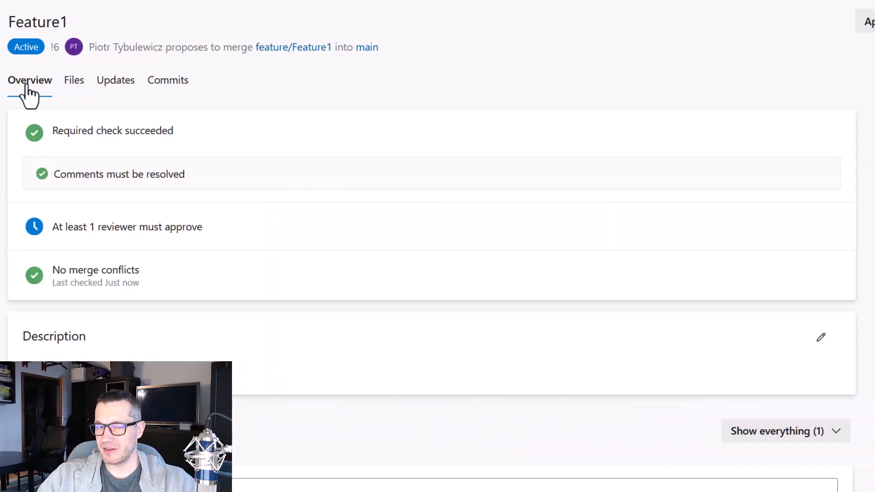
left_click(728, 74)
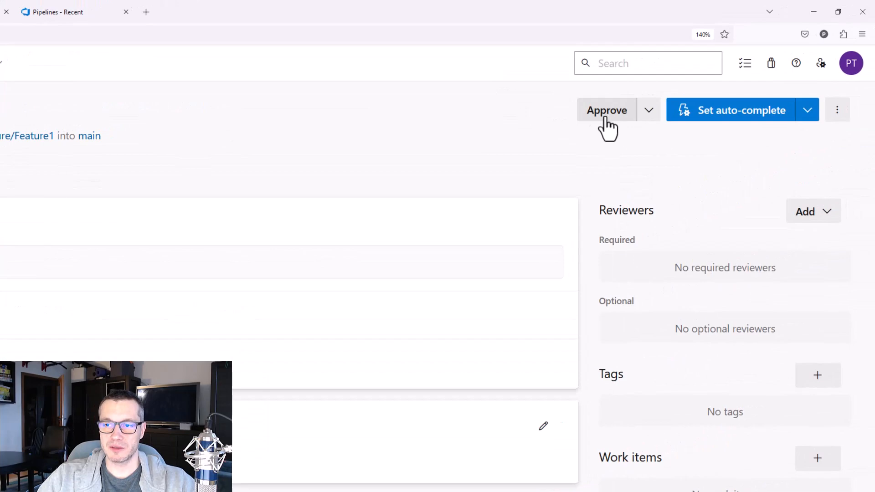
Complete the pull request with Merge (no fast forward), overriding branch policies with the reason "I'm the boss"
left_click(809, 115)
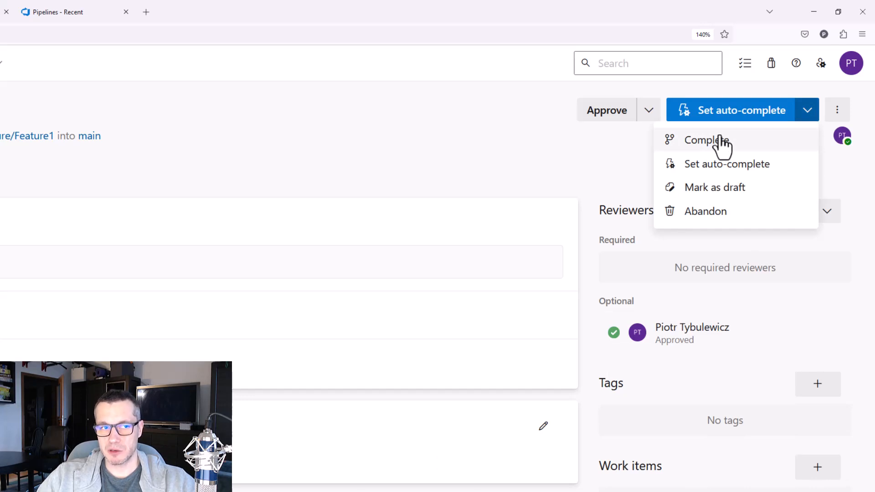
left_click(721, 141)
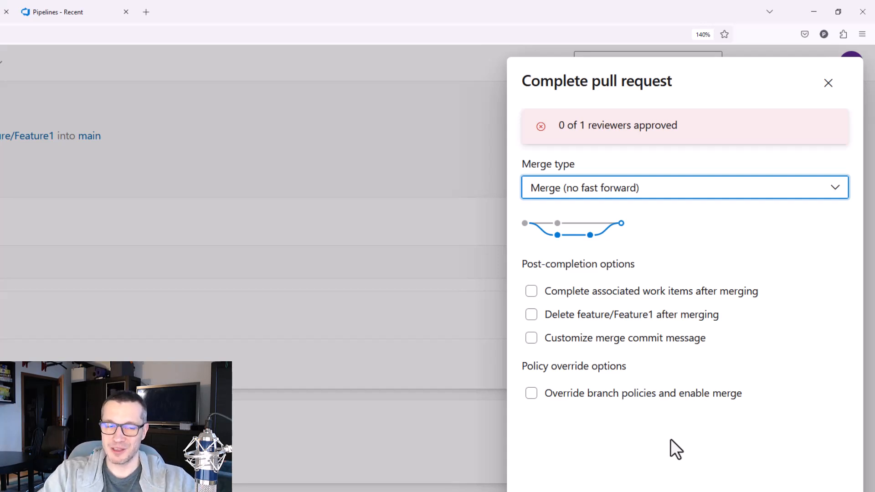
left_click(547, 397)
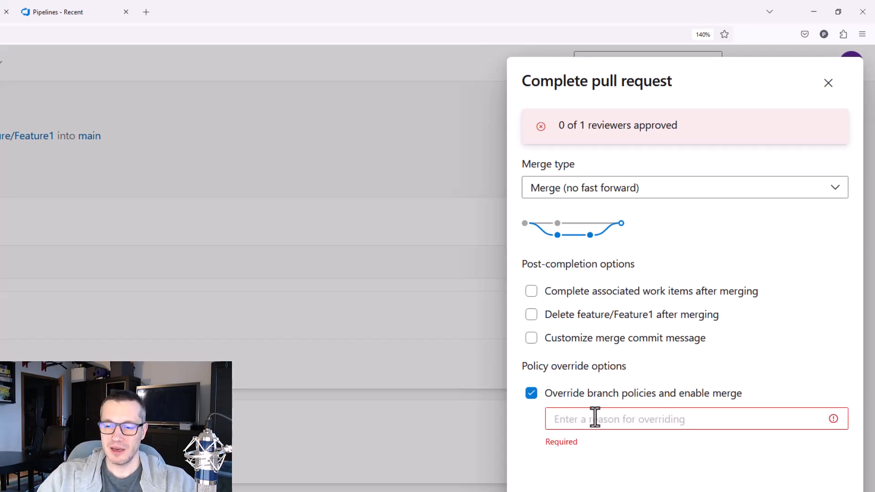
left_click(626, 424)
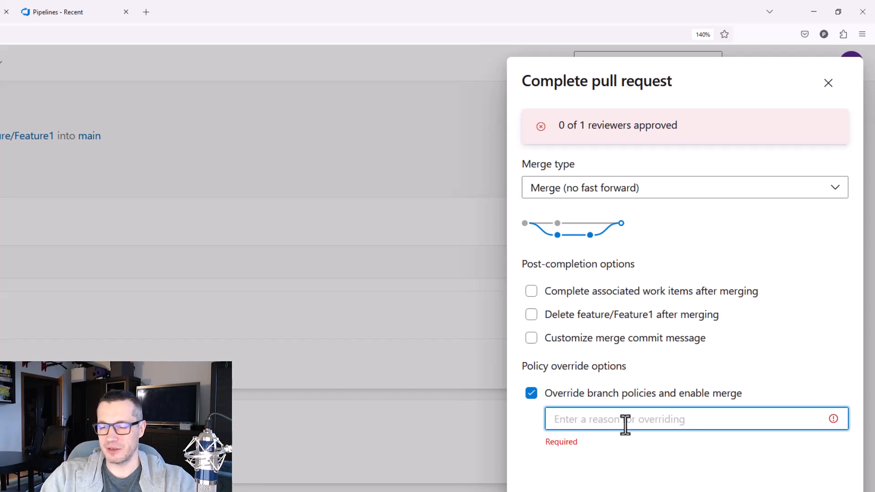
type("I;m")
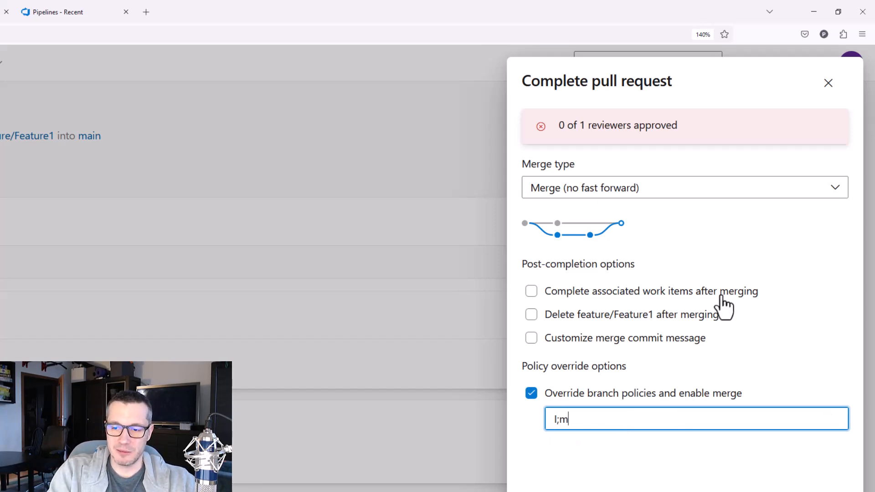
key("BackSpace")
key("BackSpace")
type("'m the bos")
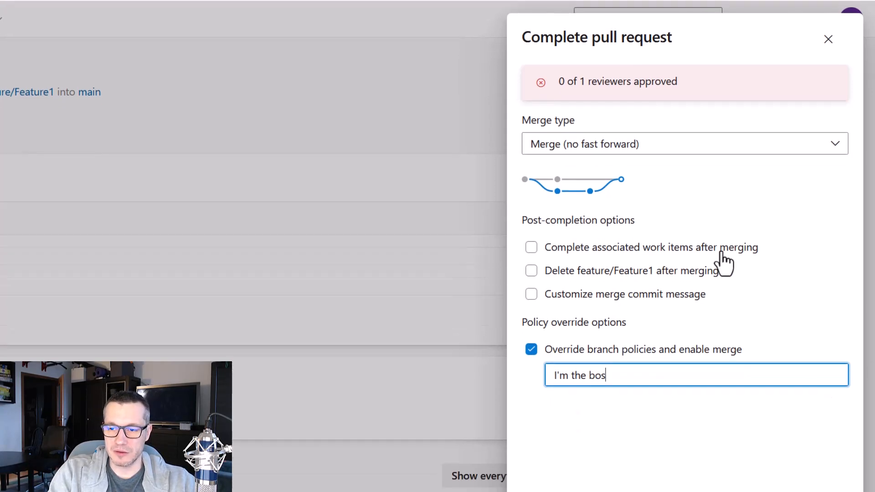
type("s")
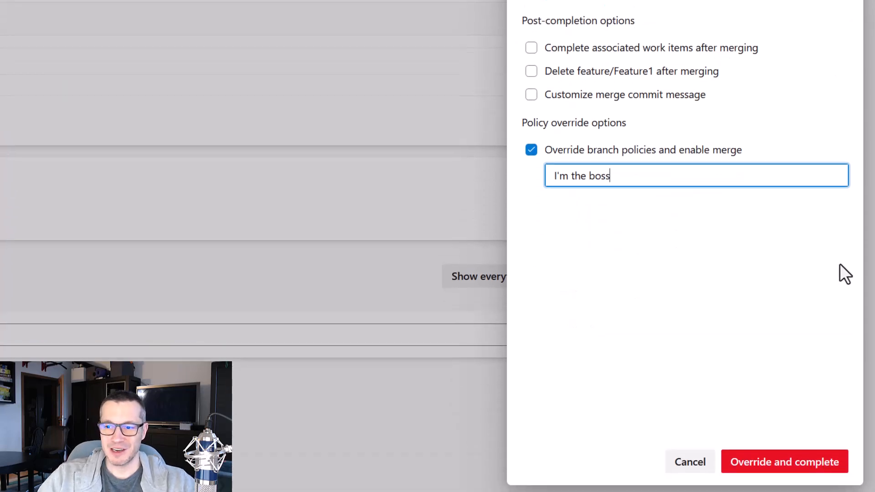
left_click(821, 470)
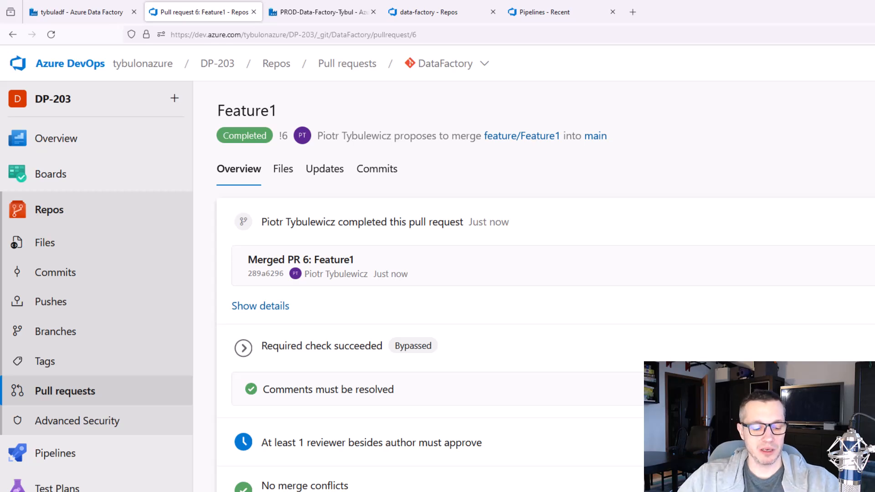
Point out the merged pull request entry, and switch to the whiteboard to examine the CI/CD steps following the pull request
mouse_move(226, 241)
left_mouse_down()
mouse_move(405, 317)
mouse_move(437, 300)
left_mouse_up()
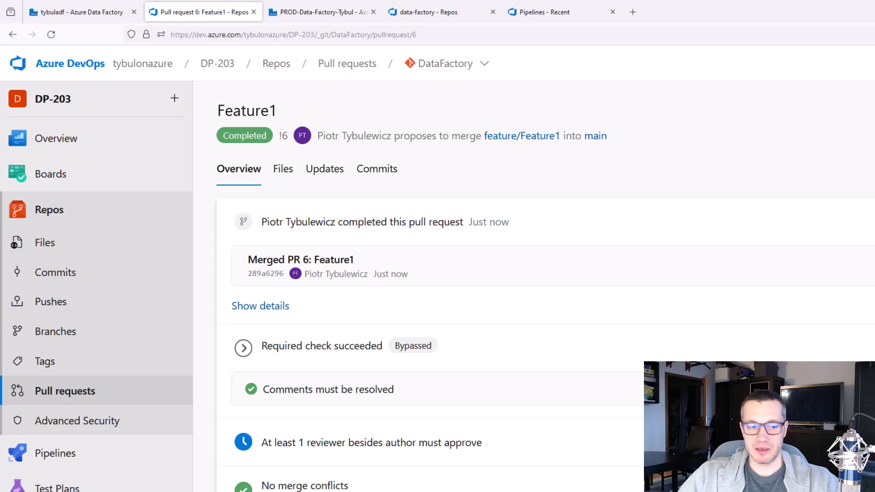
key("alt+Tab")
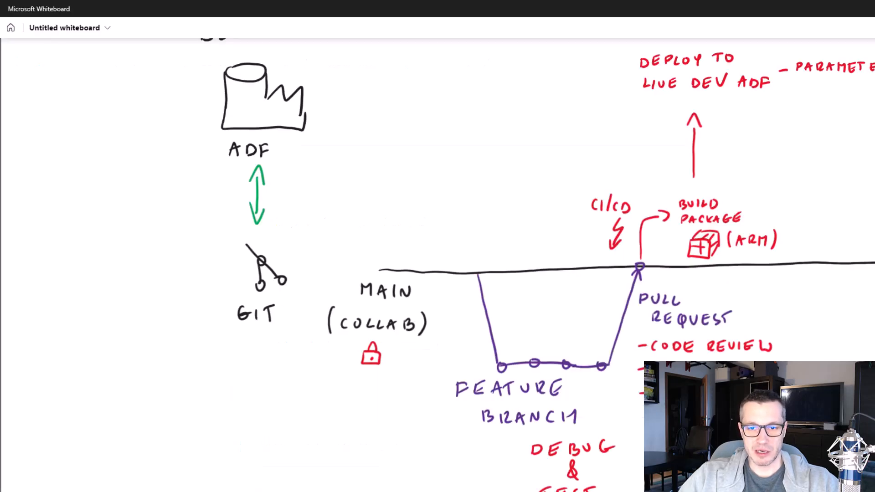
left_click_drag(873, 369, 560, 472)
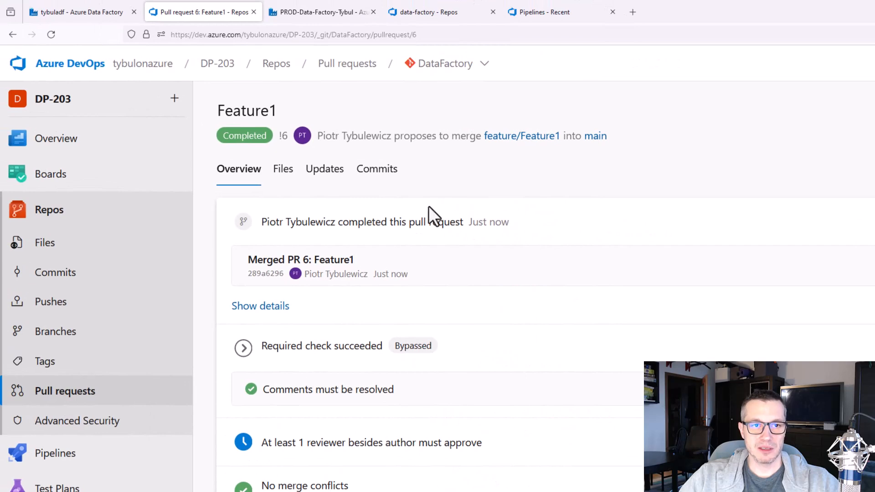
Refresh the Azure DevOps pipelines list, mark the DataFactory pipeline and open its Merged PR 6: Feature1 run
left_click(549, 12)
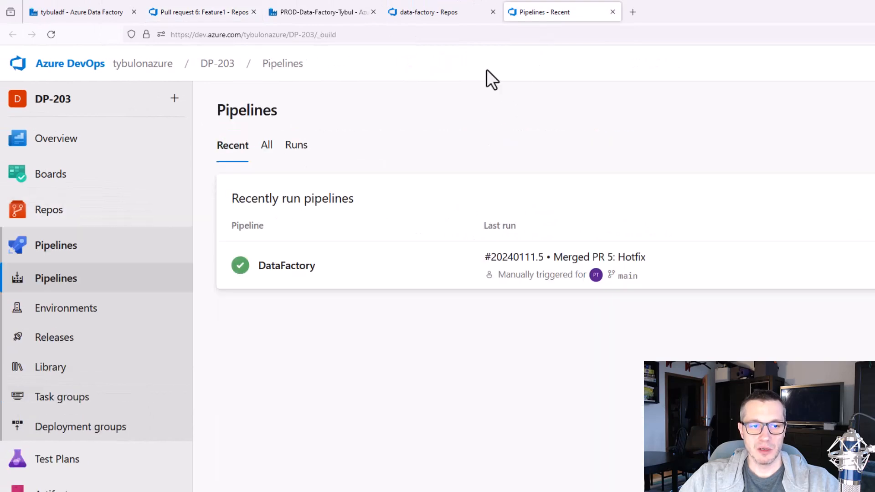
left_click(73, 287)
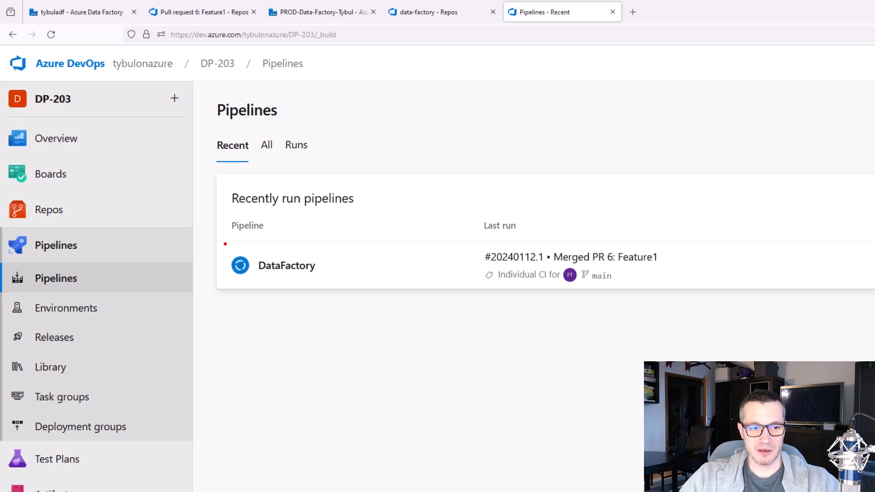
left_click_drag(225, 244, 344, 292)
mouse_move(243, 253)
left_mouse_down()
mouse_move(229, 287)
mouse_move(241, 247)
left_mouse_up()
key("Escape")
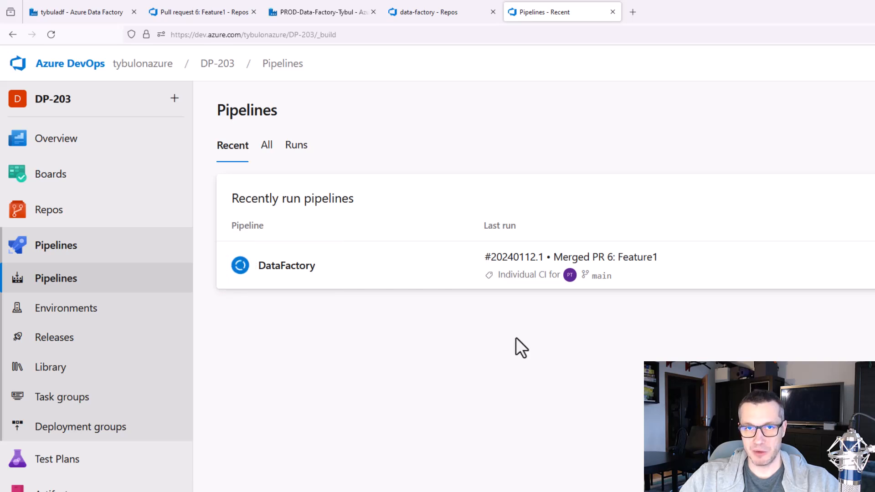
left_click(743, 283)
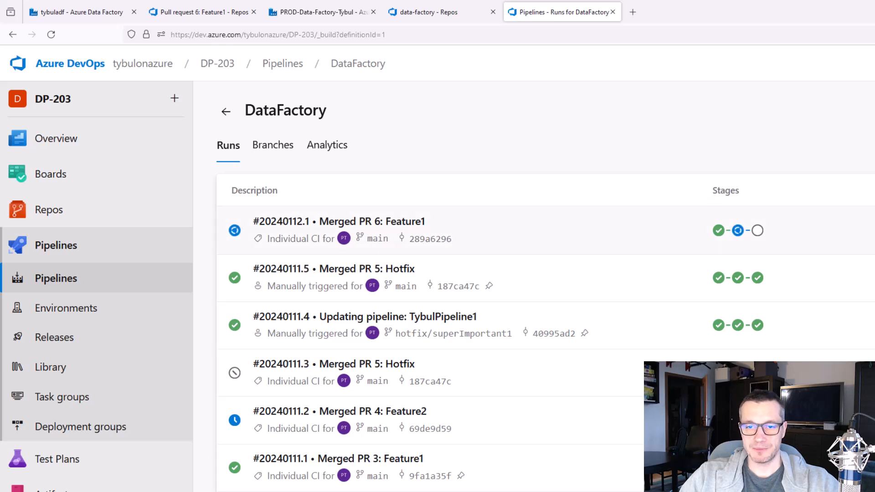
left_click(811, 238)
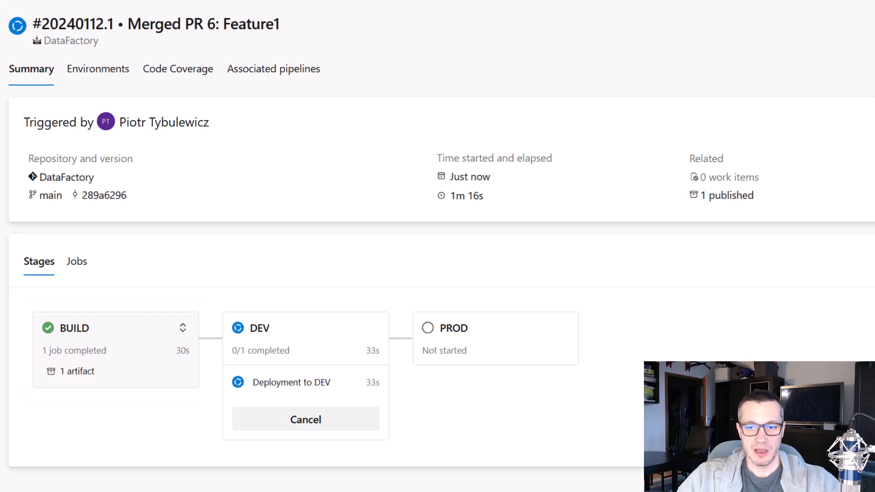
Expand the run's published data-factory artifact and point out ARMTemplateForFactory.json and ARMTemplateParametersForFactory.json with temporary marks
left_click_drag(685, 184, 768, 206)
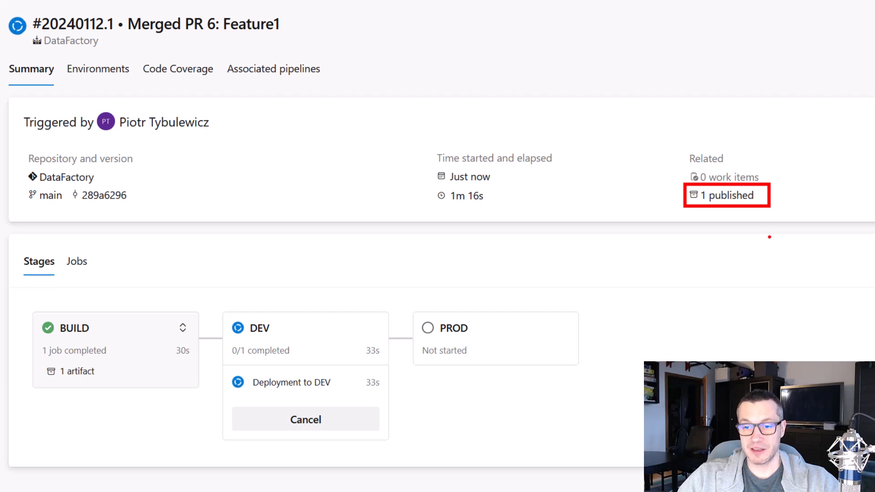
left_click(721, 198)
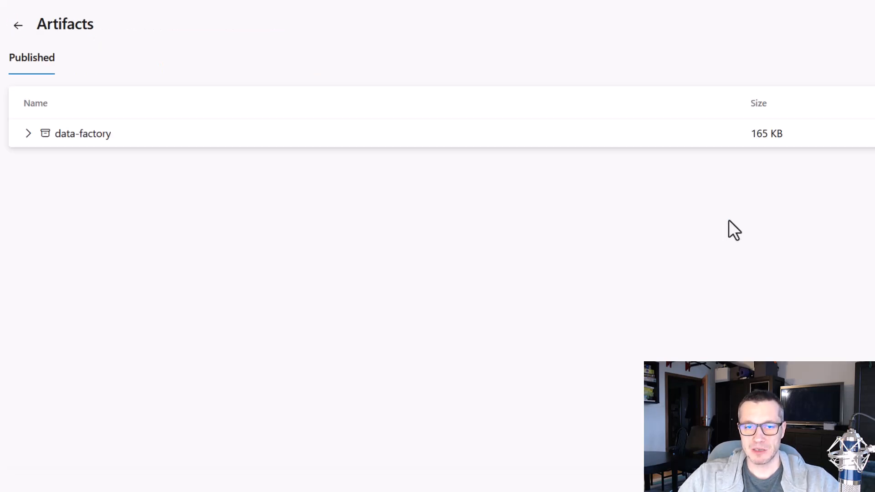
left_click(28, 133)
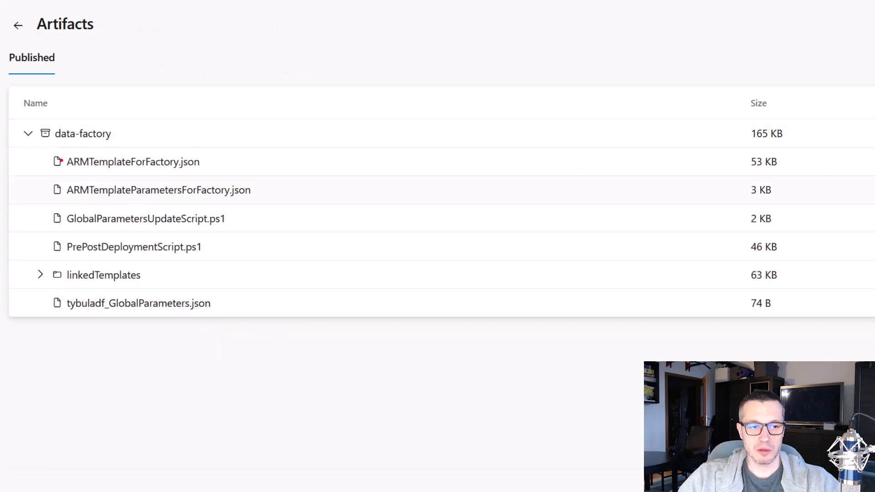
left_click_drag(19, 115, 294, 360)
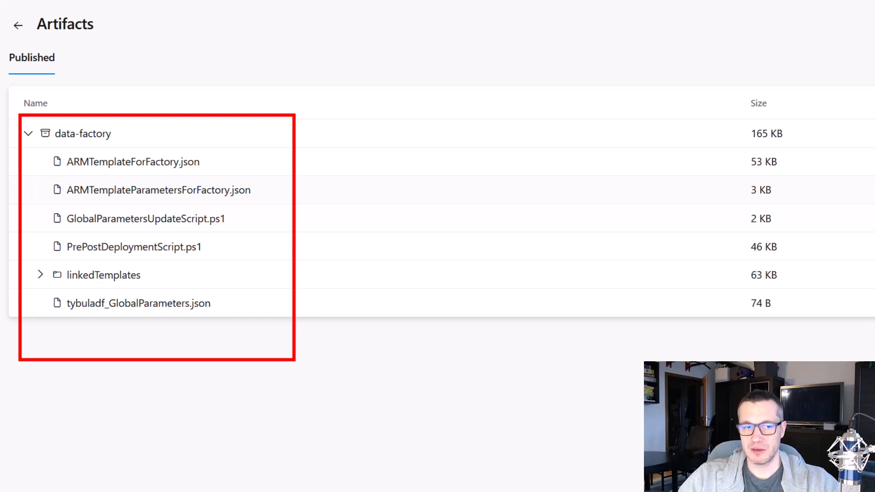
mouse_move(49, 147)
left_mouse_down()
mouse_move(140, 175)
mouse_move(222, 176)
left_mouse_up()
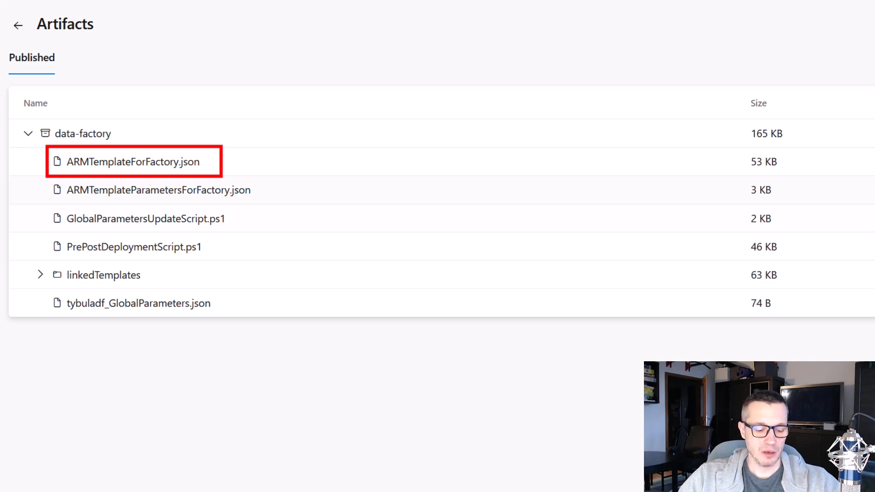
key("e")
left_click_drag(48, 172, 271, 207)
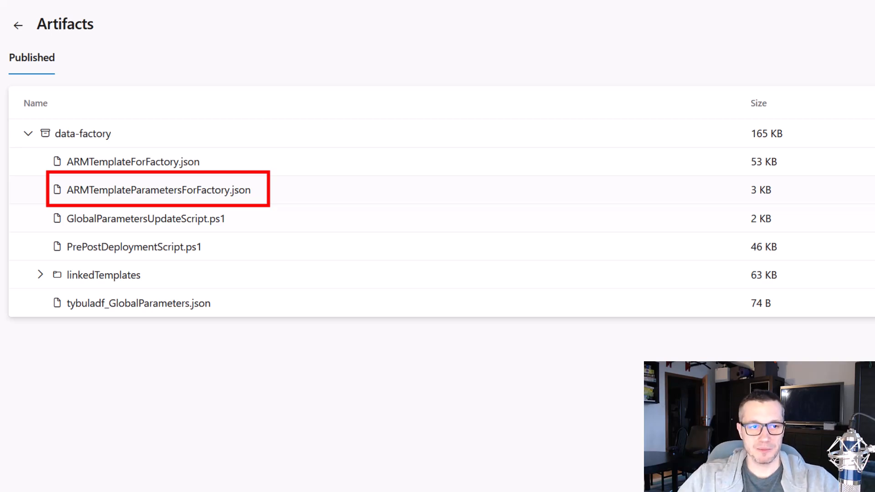
Return to the run summary, open the DEV stage's deployment job and mark its list of tasks for examination
left_click(17, 26)
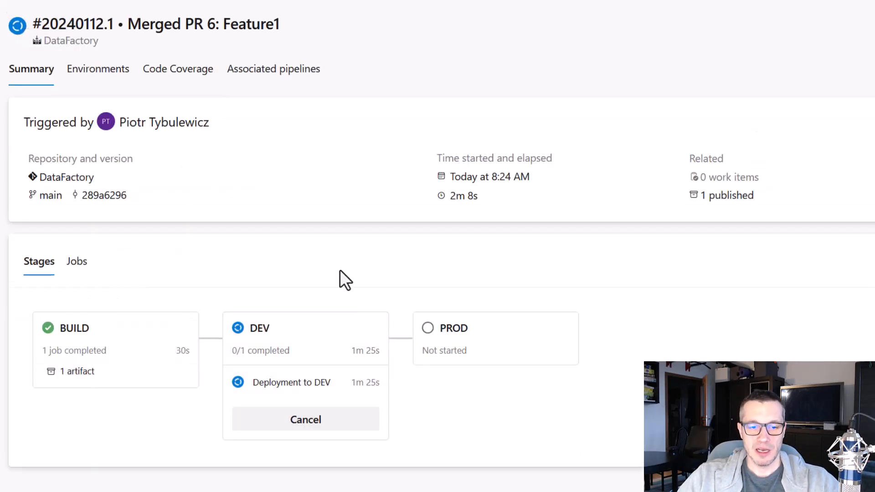
mouse_move(214, 291)
left_mouse_down()
mouse_move(407, 422)
mouse_move(413, 453)
left_mouse_up()
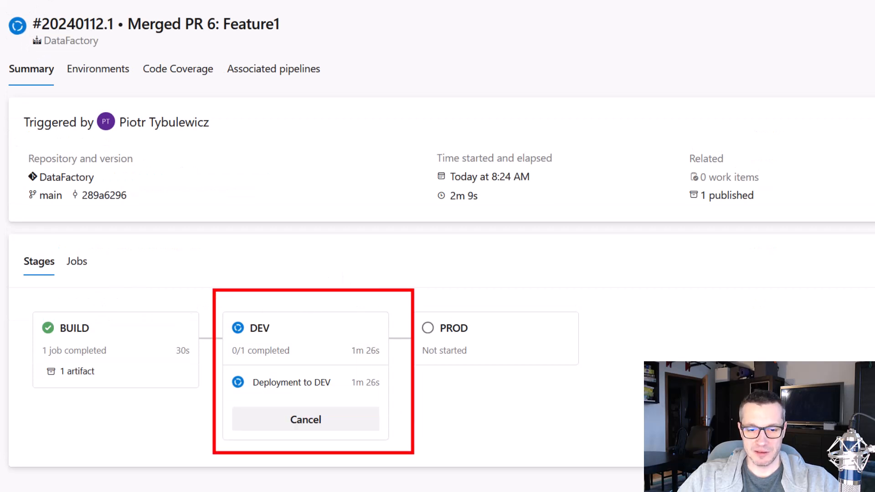
left_click(317, 363)
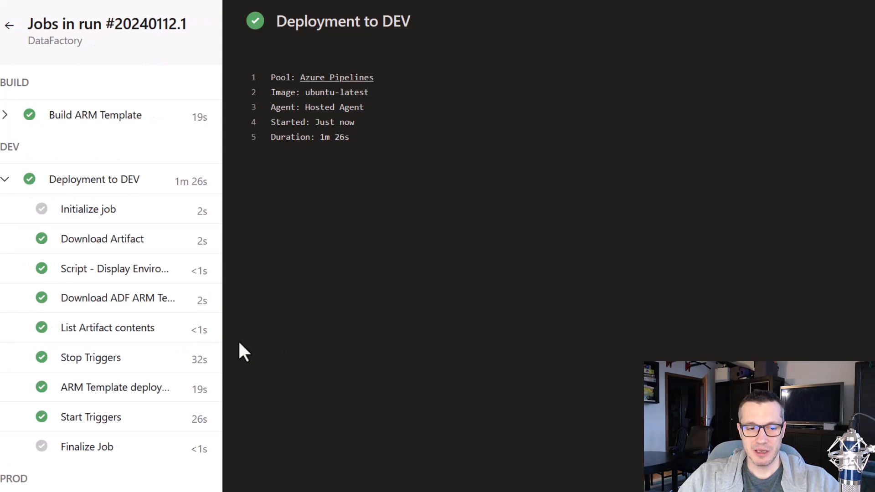
key("ctrl+2")
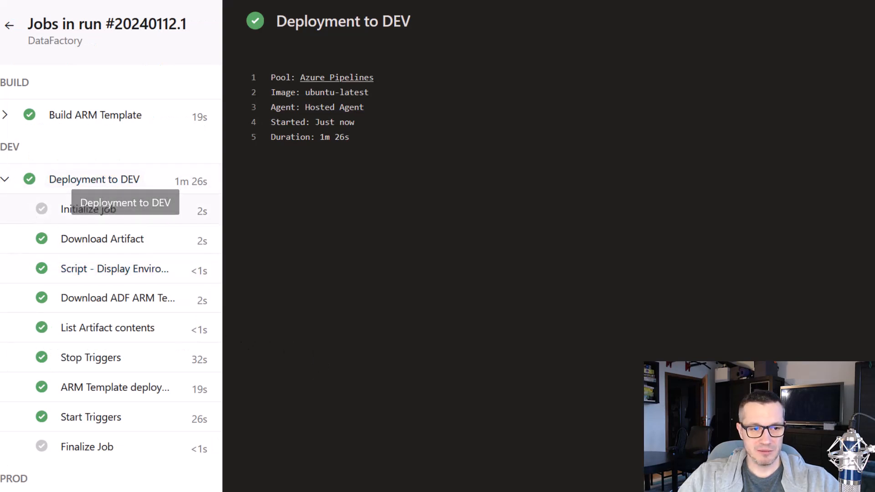
left_click_drag(1, 138, 239, 468)
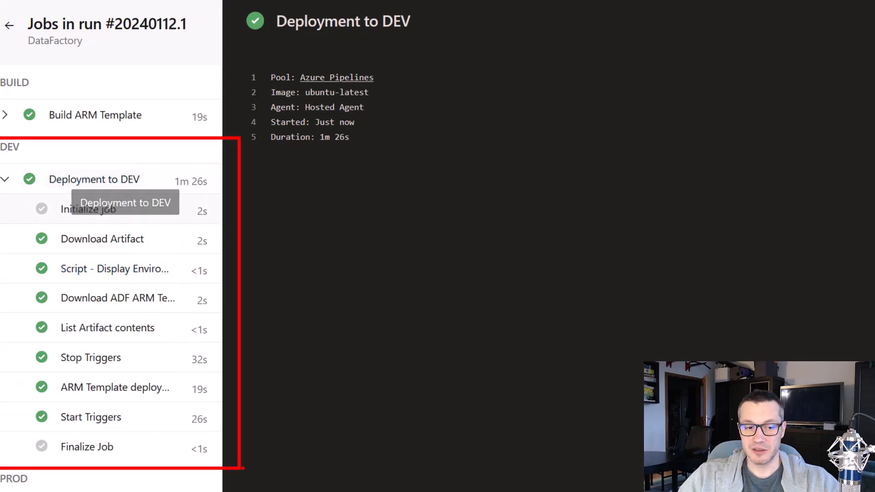
Return from the job details to the run summary and point out the DEV stage with a temporary red rectangle
key("Escape")
left_click(9, 25)
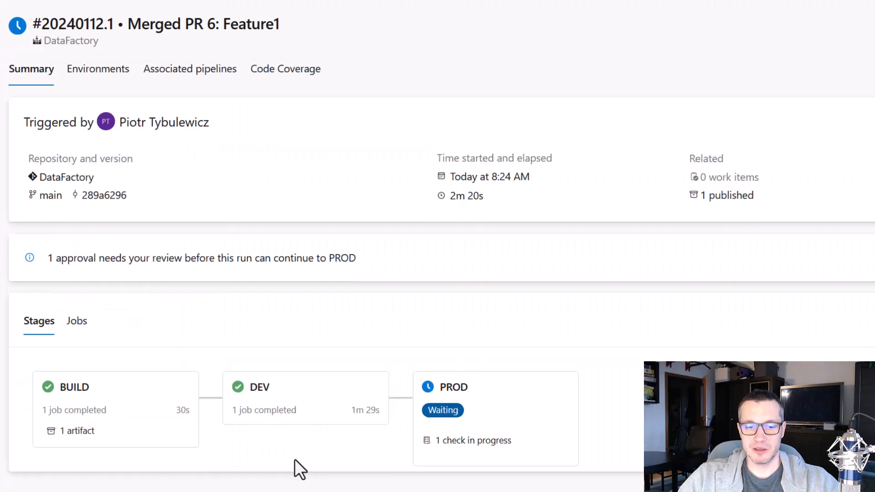
key("ctrl+2")
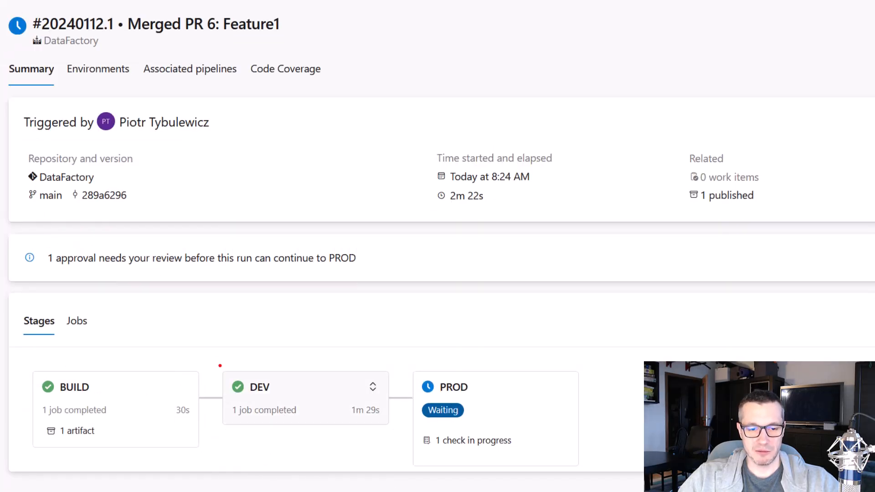
left_click_drag(220, 365, 275, 416)
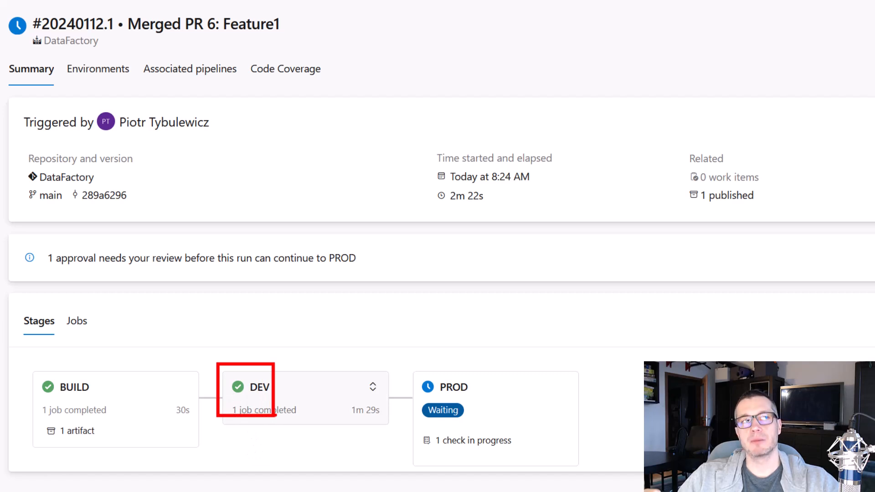
key("Escape")
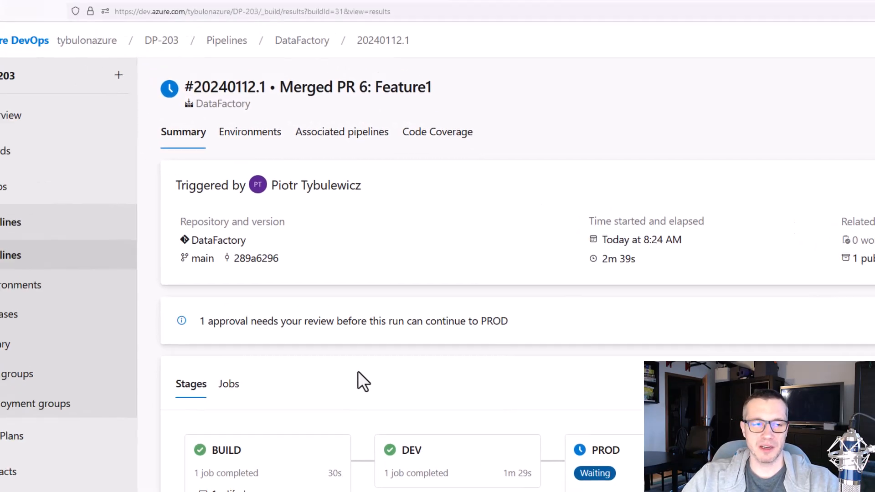
Switch the tybuladf data factory to live mode, open the CICD_Demo pipeline and inspect its Wait1 activity
left_click(100, 9)
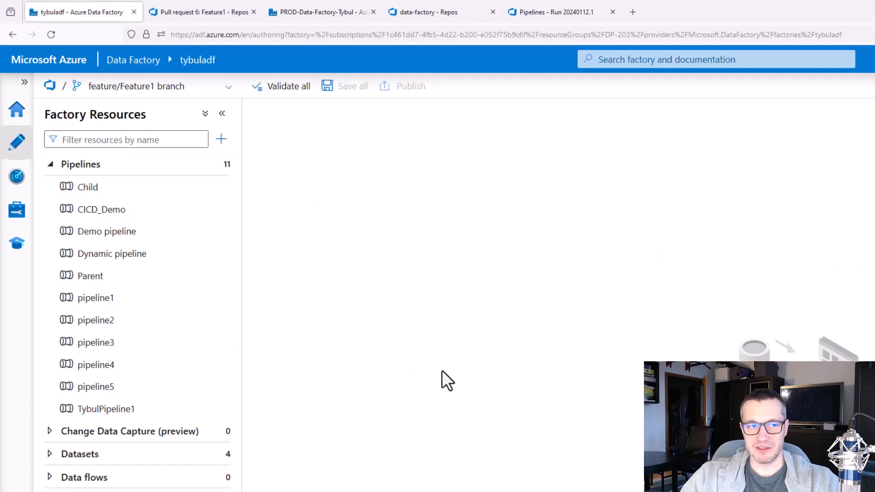
left_click(213, 89)
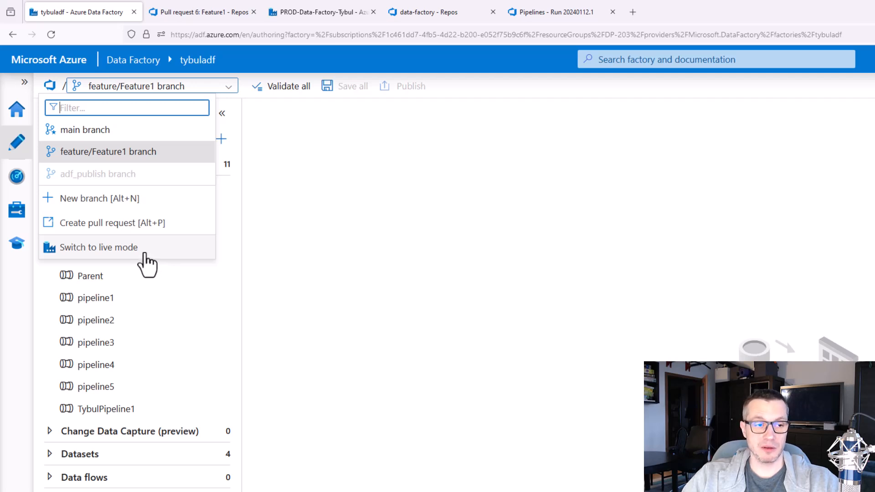
left_click(144, 249)
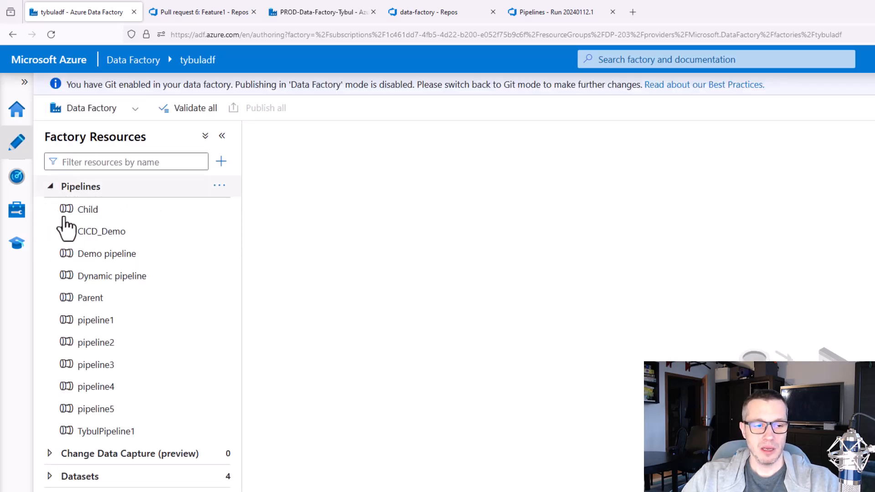
left_click(121, 233)
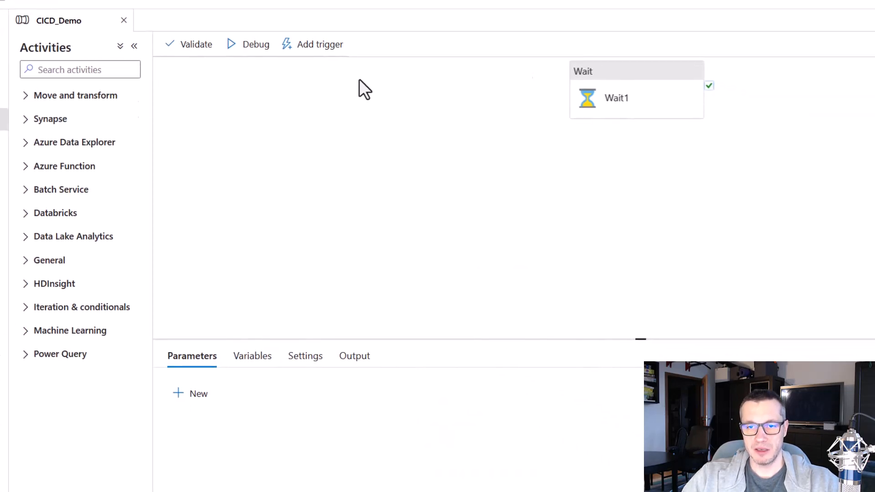
left_click(617, 88)
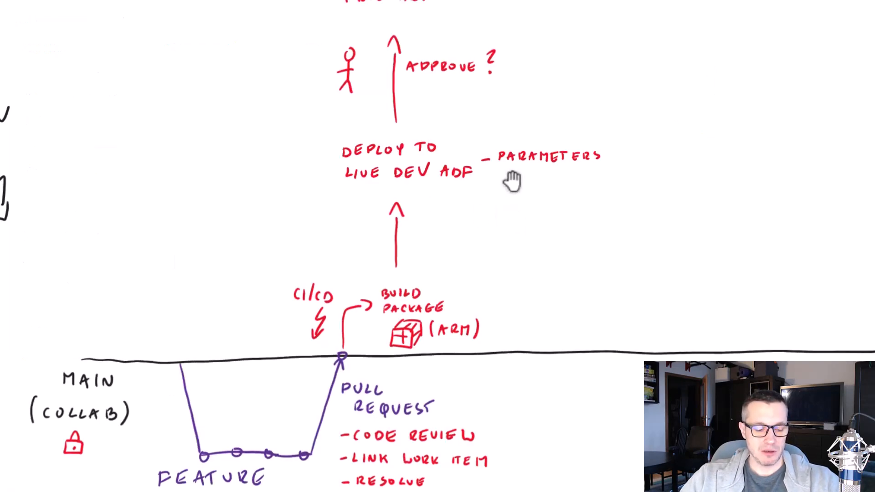
Mark the deployment to live DEV ADF on the whiteboard and point out the approval step above it
scroll(512, 179, "up", 3)
mouse_move(315, 198)
left_mouse_down()
mouse_move(383, 226)
mouse_move(612, 276)
left_mouse_up()
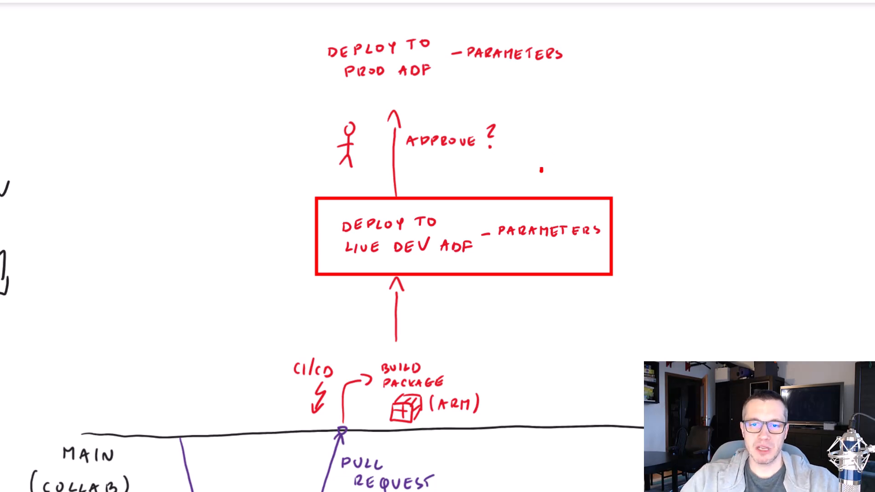
mouse_move(542, 171)
left_mouse_down()
mouse_move(533, 113)
mouse_move(545, 111)
mouse_move(523, 108)
mouse_move(520, 119)
left_mouse_up()
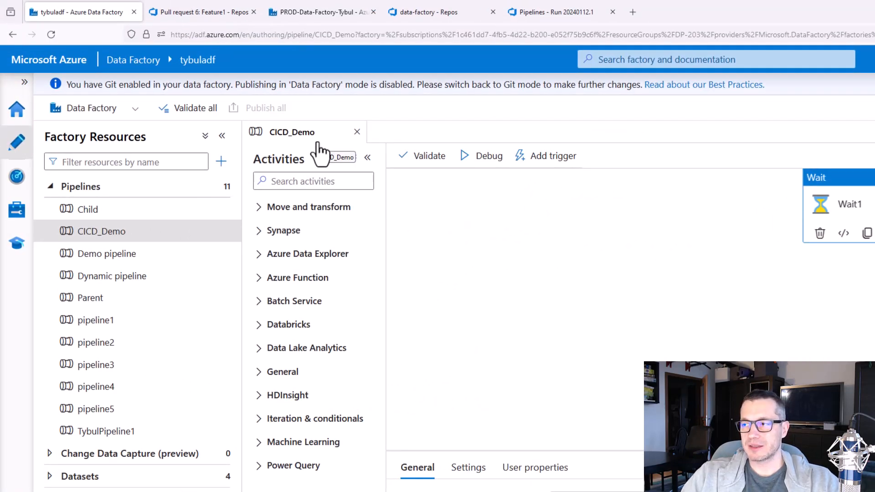
Open the pipeline run's pending review and approve the PROD deployment with the comment "OK"
left_click(583, 12)
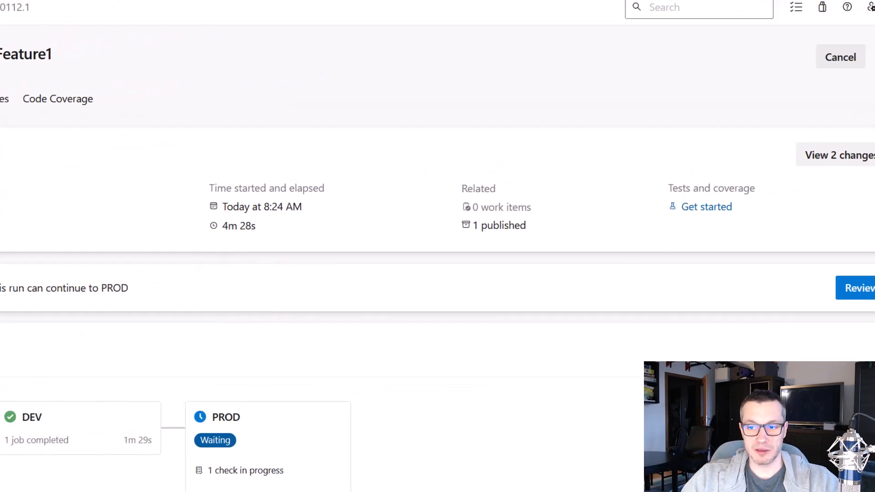
left_click(815, 299)
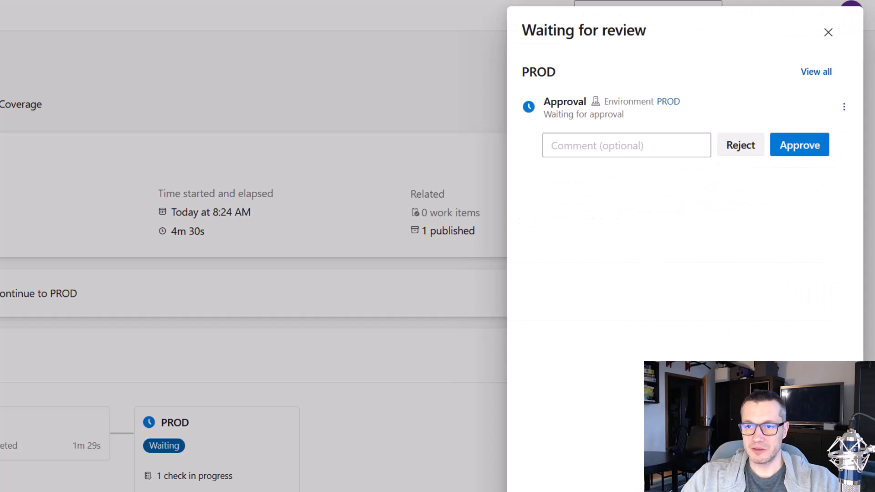
left_click(623, 146)
type("OK")
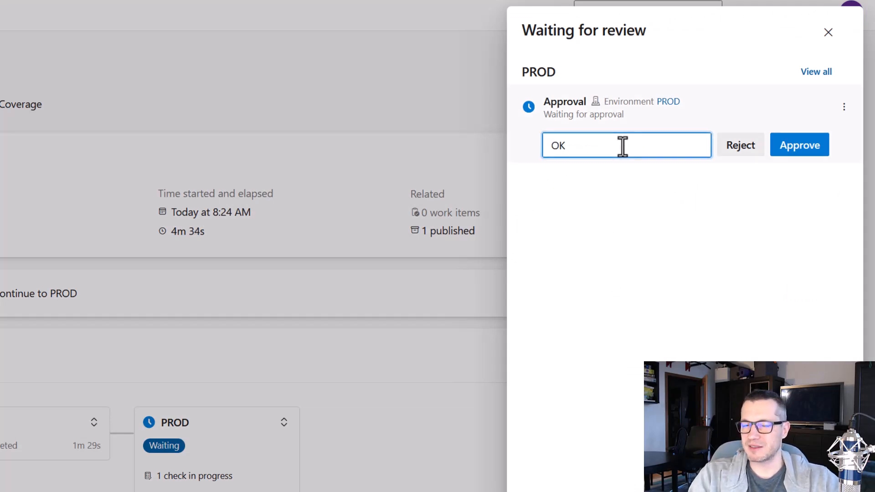
left_click(809, 150)
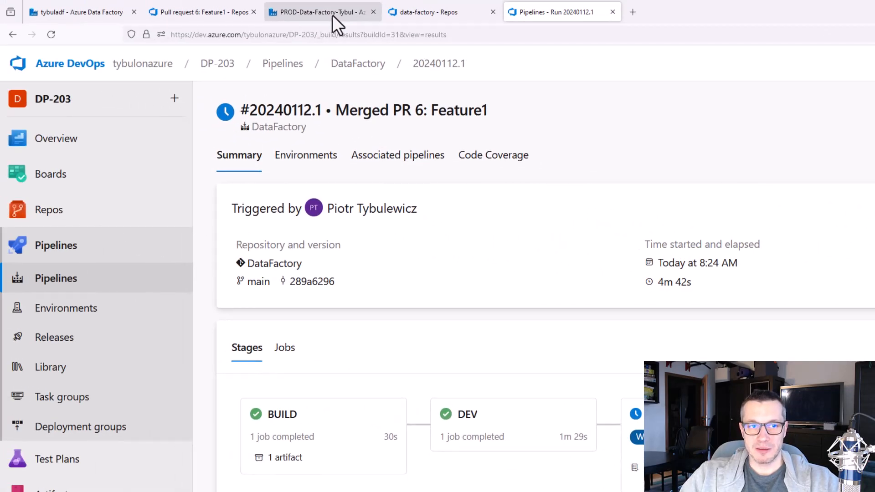
Examine the pipeline list of PROD-Data-Factory-Tybul in authoring and mark where CICD_Demo would appear
left_click(332, 14)
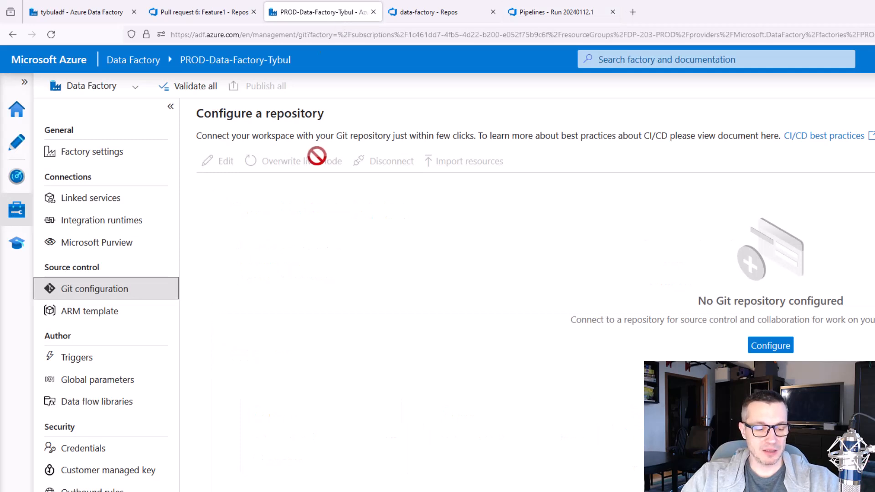
left_click_drag(175, 44, 313, 80)
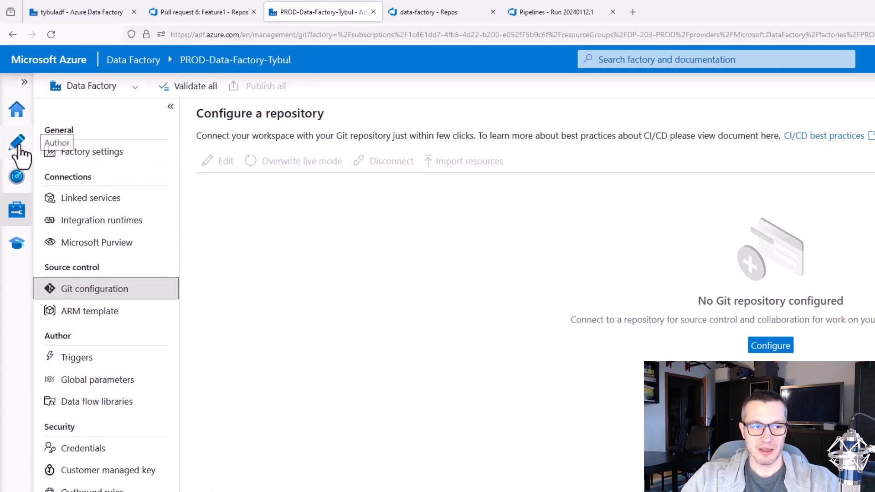
left_click(17, 145)
left_click(51, 165)
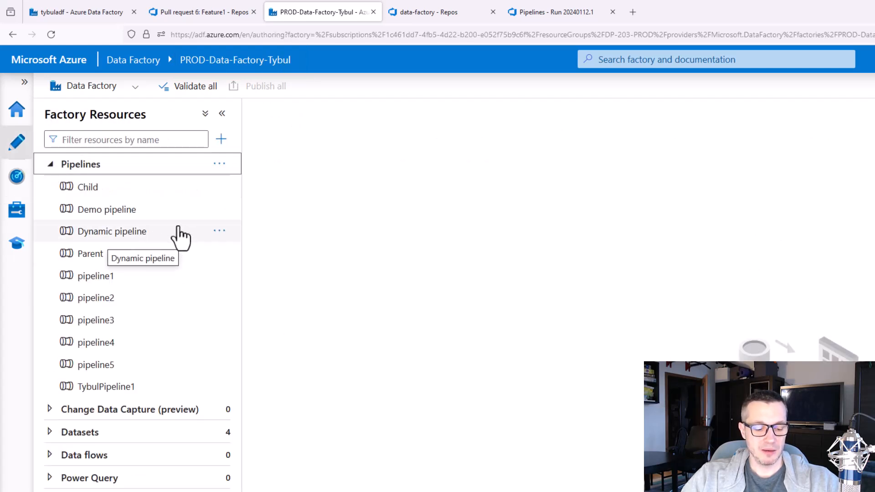
mouse_move(48, 194)
left_mouse_down()
mouse_move(137, 213)
mouse_move(238, 213)
left_mouse_up()
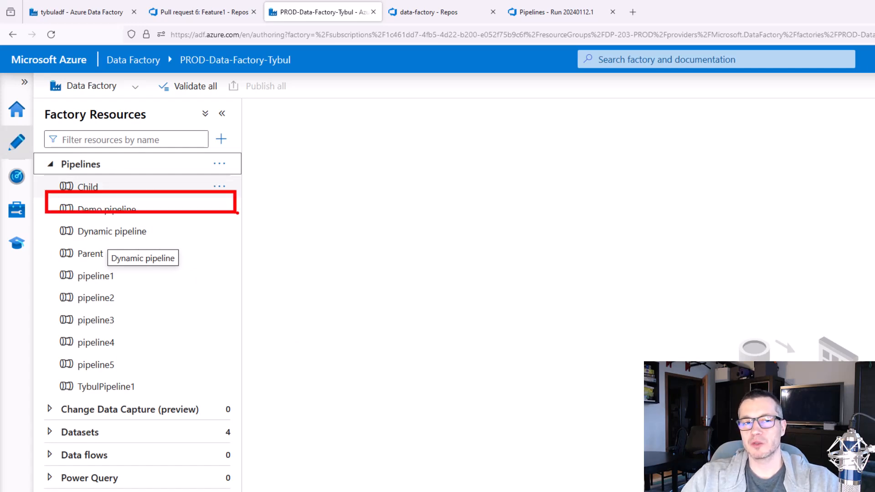
key("Escape")
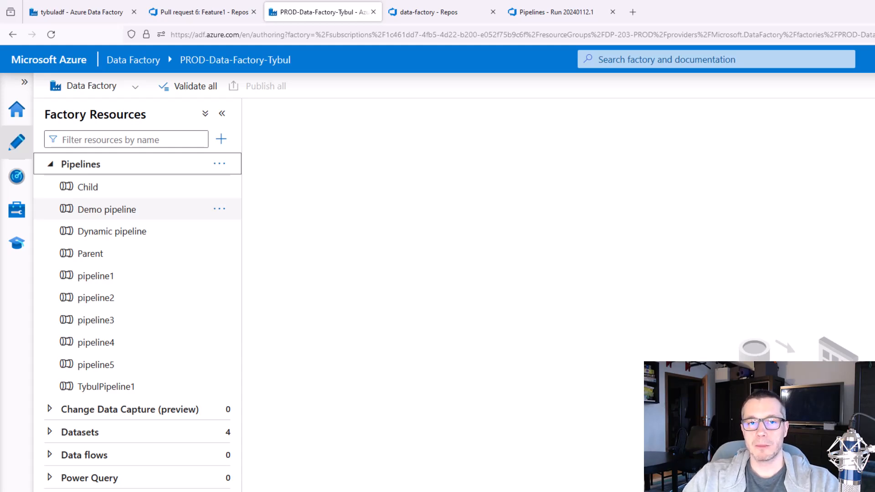
Check the run's PROD stage, refresh PROD-Data-Factory-Tybul and inspect Wait1 in its CICD_Demo pipeline
left_click(561, 14)
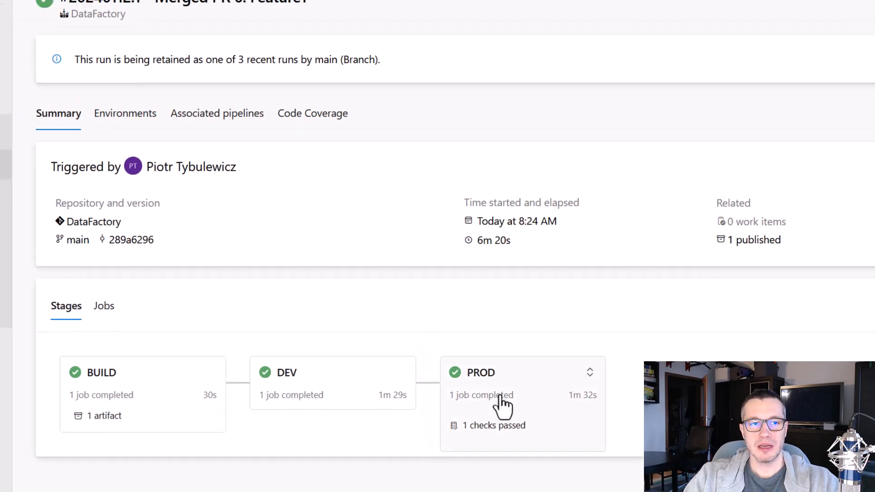
left_click(308, 12)
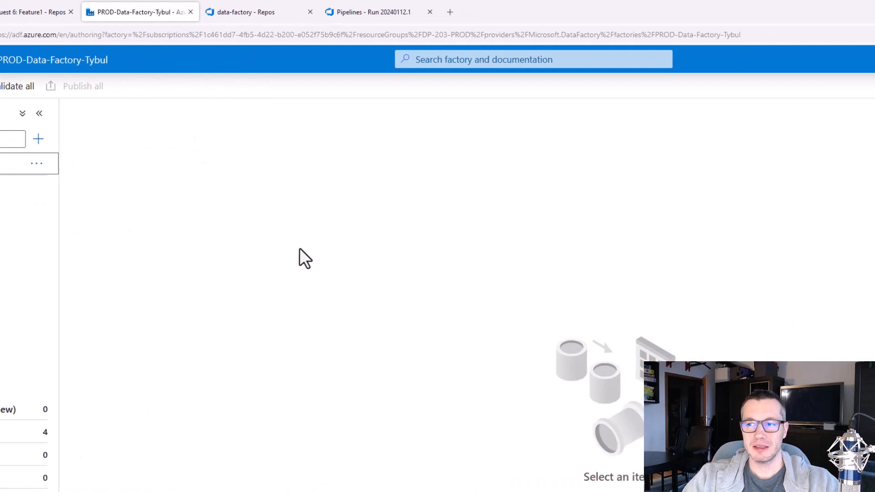
left_click(838, 87)
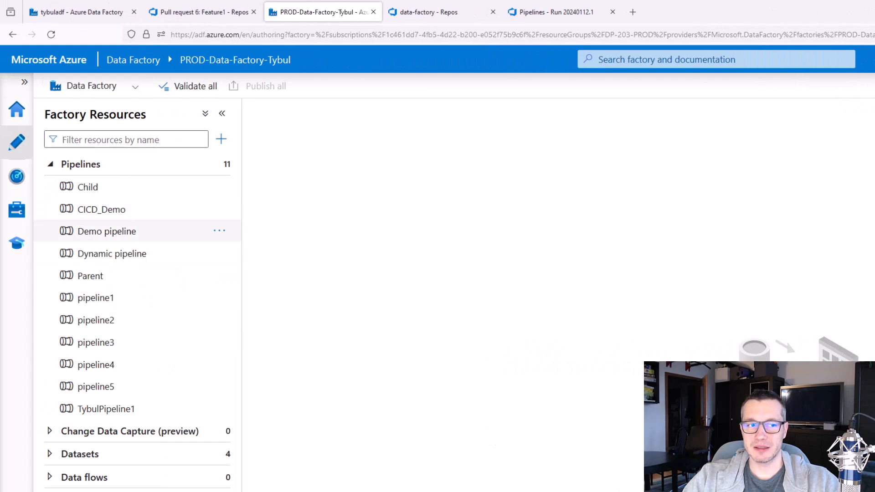
left_click(107, 211)
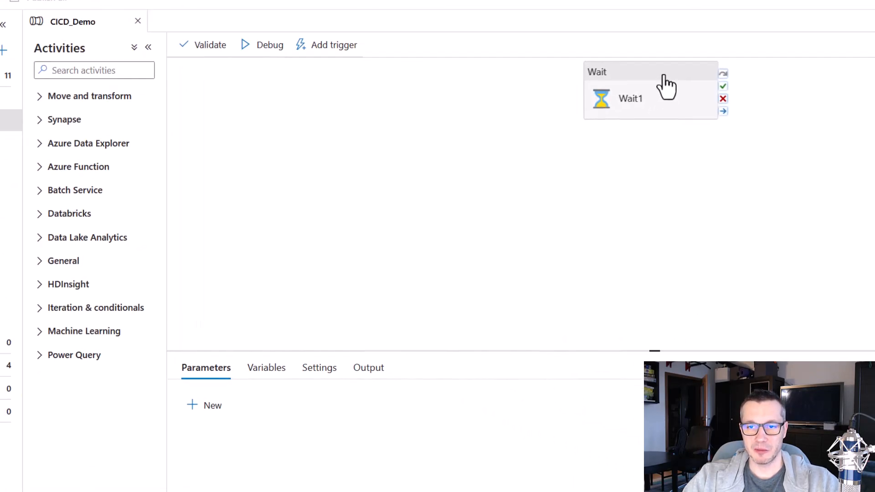
left_click(842, 156)
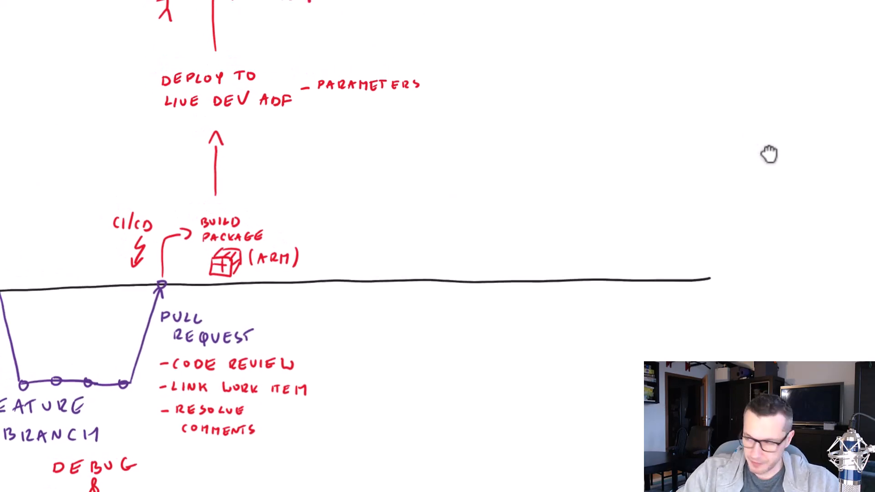
Draw a second purple feature branch labelled FB2 on the whiteboard, with four commits and a PR arrow back to the main line
left_click_drag(769, 154, 567, 119)
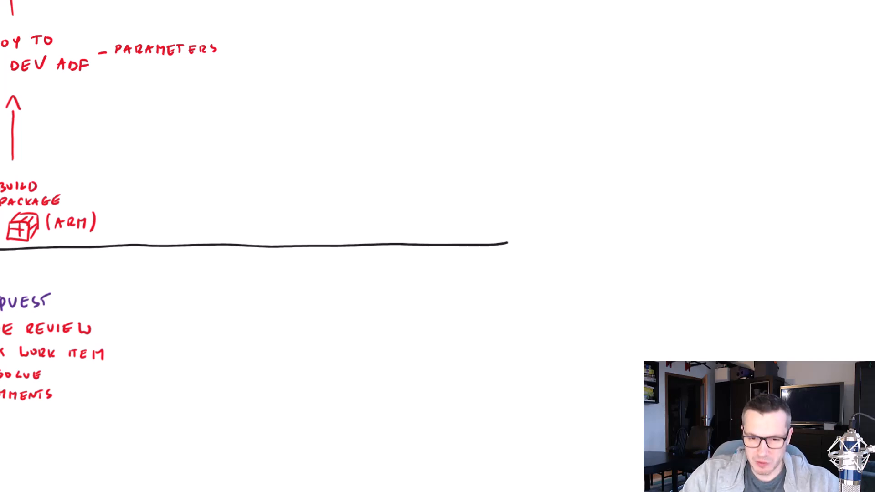
left_click_drag(208, 247, 235, 345)
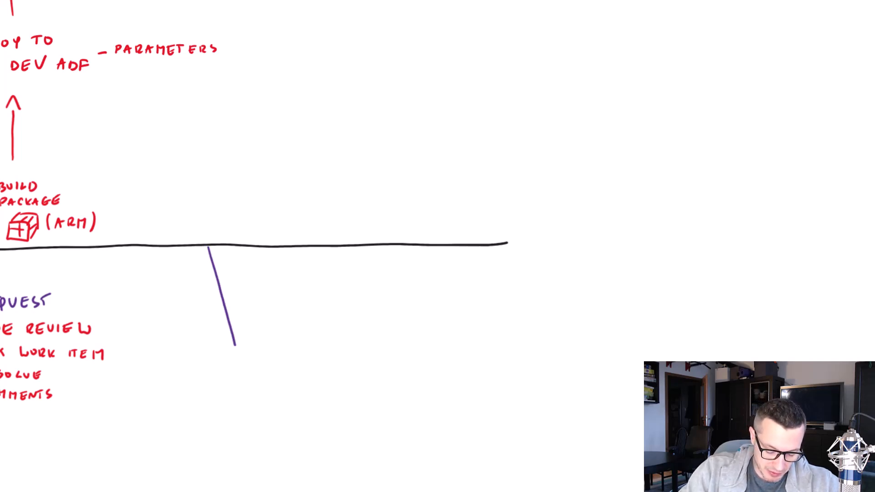
left_click_drag(235, 345, 275, 342)
left_click_drag(217, 371, 227, 365)
mouse_move(233, 361)
left_mouse_down()
mouse_move(233, 373)
mouse_move(259, 375)
left_mouse_up()
mouse_move(235, 346)
left_mouse_down()
mouse_move(321, 345)
mouse_move(298, 345)
left_mouse_up()
left_click_drag(320, 345, 335, 344)
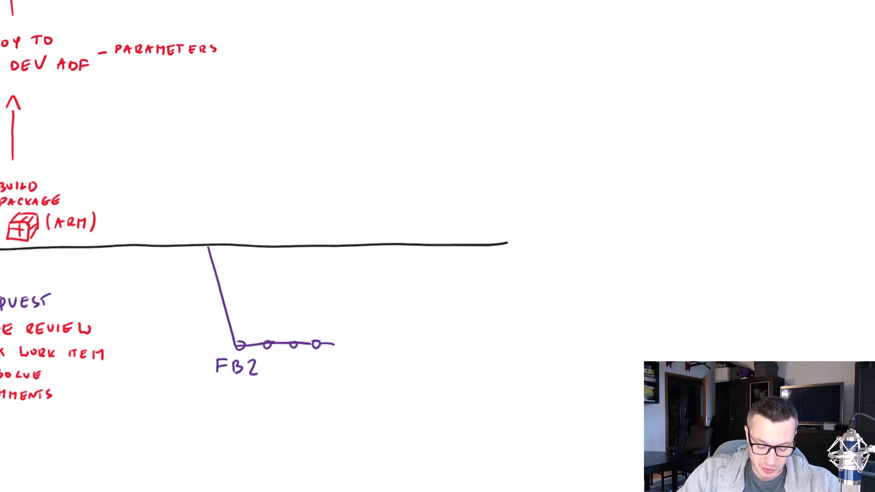
mouse_move(335, 344)
left_mouse_down()
mouse_move(364, 247)
mouse_move(370, 268)
mouse_move(393, 274)
left_mouse_up()
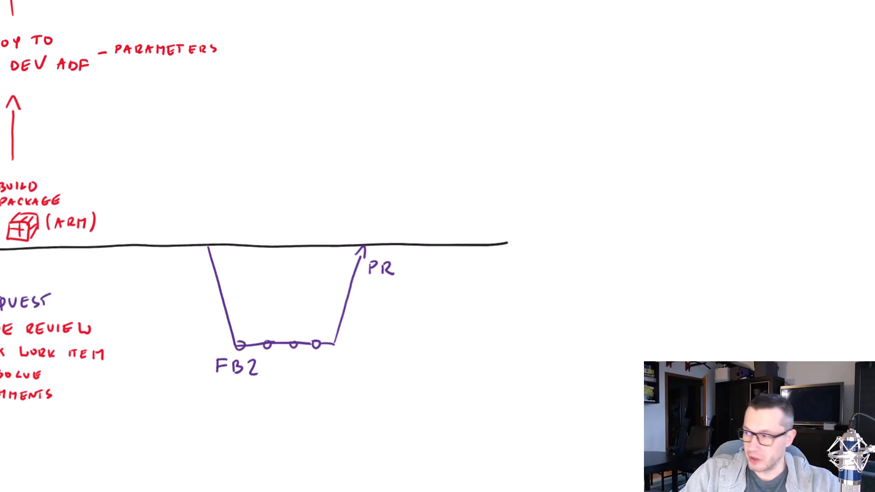
Add a red upward arrow above the second PR, with a lightning trigger symbol and the label BUILD
mouse_move(354, 204)
left_mouse_down()
mouse_move(351, 227)
mouse_move(364, 173)
left_mouse_up()
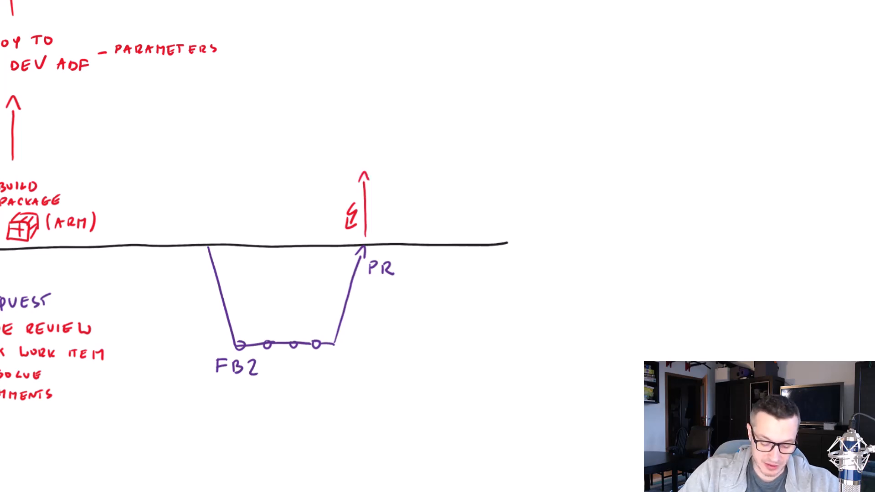
mouse_move(373, 198)
left_mouse_down()
mouse_move(372, 210)
mouse_move(394, 196)
left_mouse_up()
left_click_drag(397, 197, 396, 208)
left_click_drag(402, 197, 413, 210)
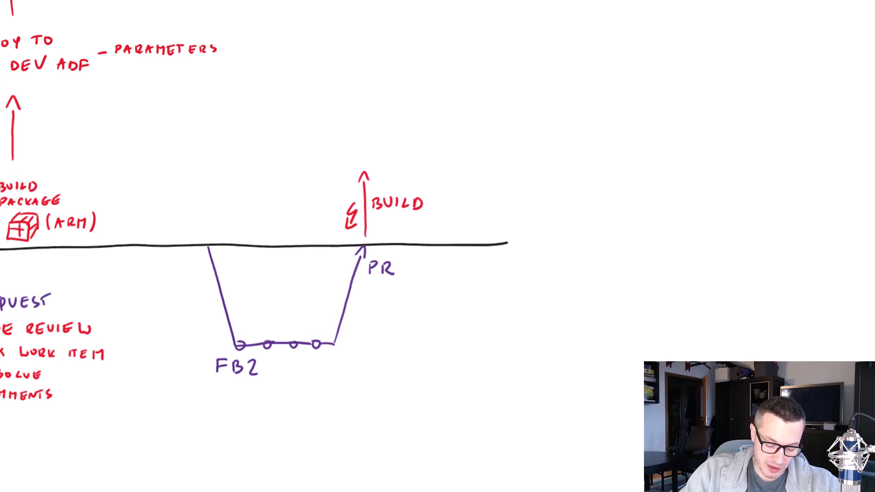
Extend the second branch's red deployment flow above BUILD with further handwritten labels and a connecting upward arrow
left_click_drag(334, 152, 335, 163)
mouse_move(353, 153)
left_mouse_down()
mouse_move(362, 162)
mouse_move(363, 150)
left_mouse_up()
left_click_drag(354, 156, 362, 156)
mouse_move(368, 149)
left_mouse_down()
mouse_move(377, 147)
mouse_move(358, 85)
left_mouse_up()
left_click_drag(351, 95, 362, 95)
left_click_drag(329, 62, 330, 69)
left_click_drag(343, 61, 351, 71)
left_click_drag(357, 60, 356, 61)
left_click_drag(364, 60, 365, 71)
left_click_drag(364, 59, 382, 104)
left_click(385, 113)
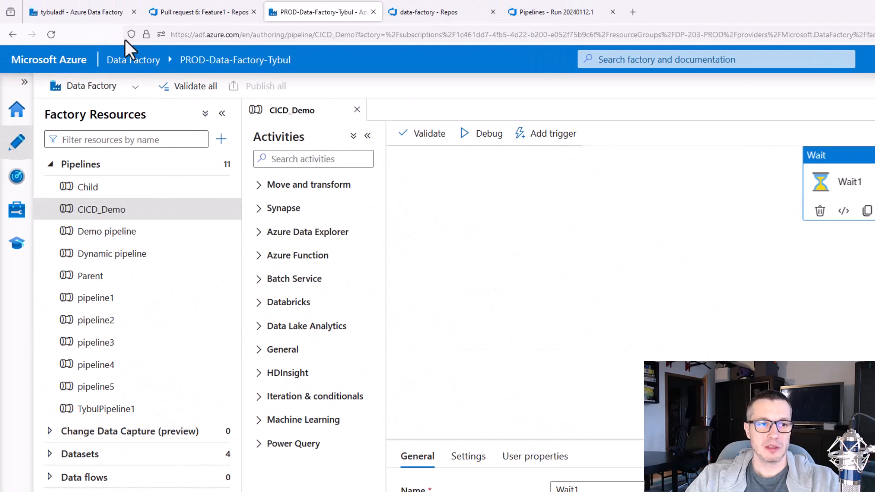
Return to the tybuladf data factory and switch it from live mode back to Azure DevOps Git mode
left_click(82, 12)
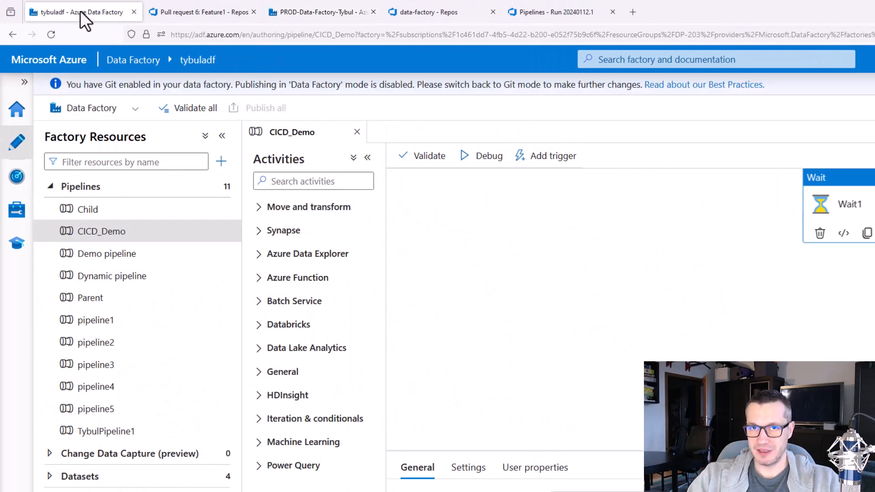
left_click(128, 109)
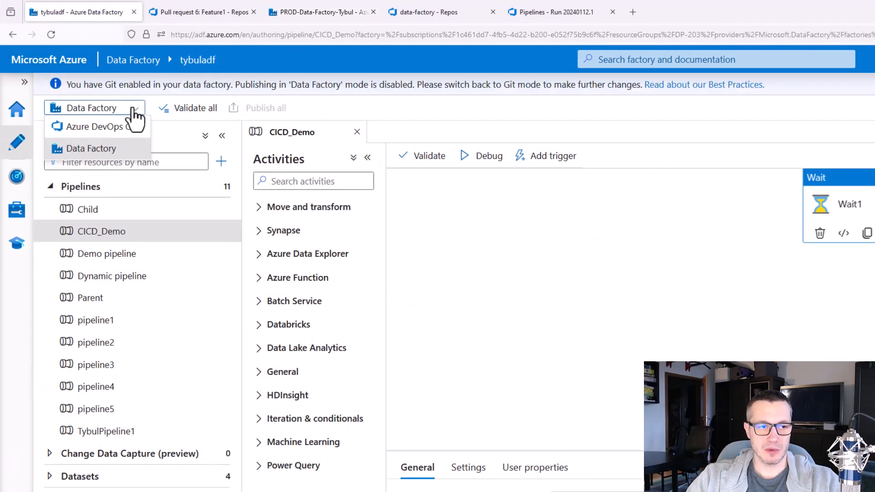
left_click(122, 129)
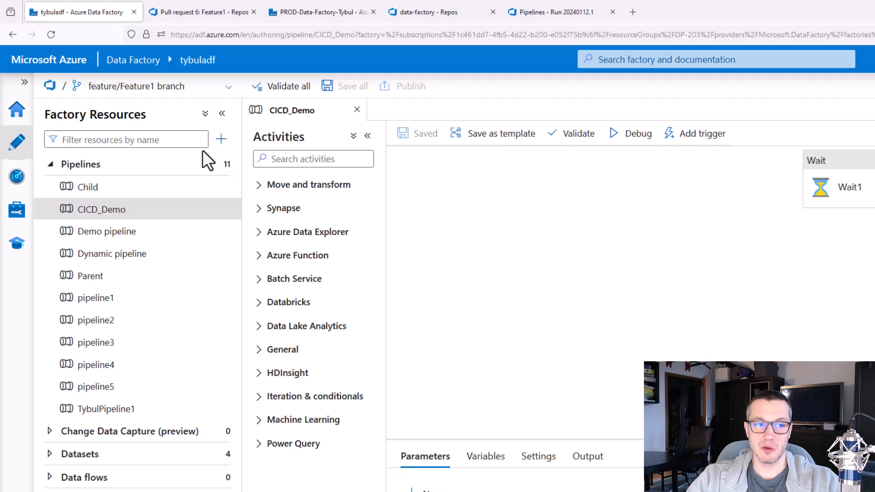
Create a new branch named feature/Feature2 based on the main branch
left_click(225, 91)
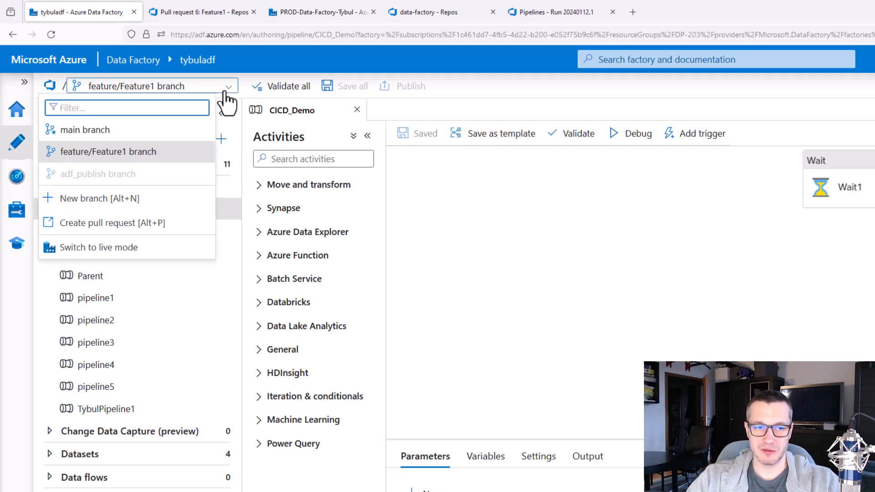
left_click(114, 200)
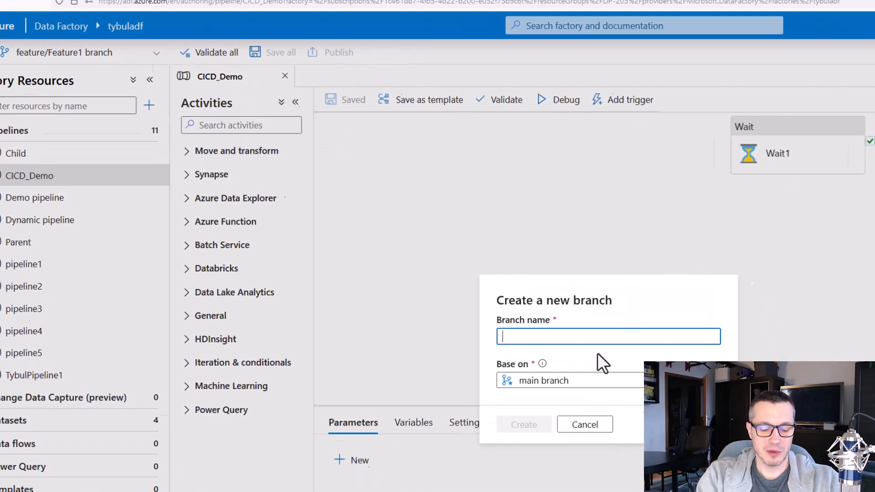
type("feature/")
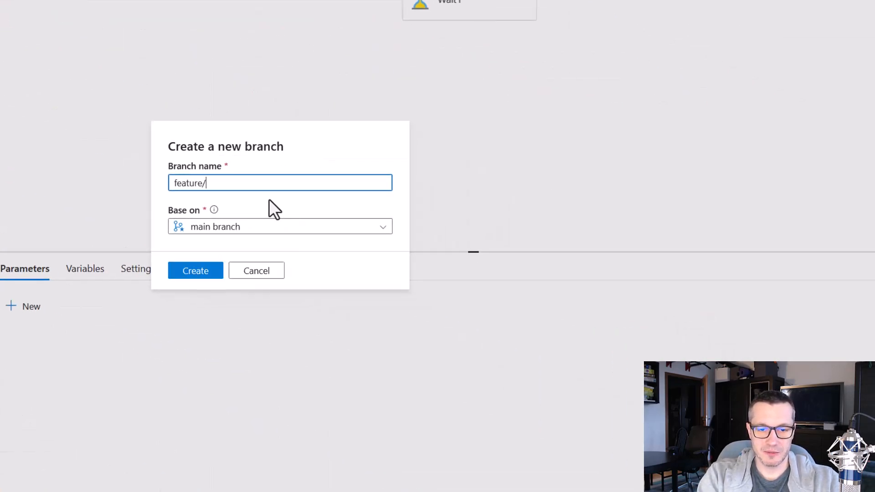
type("Feature2")
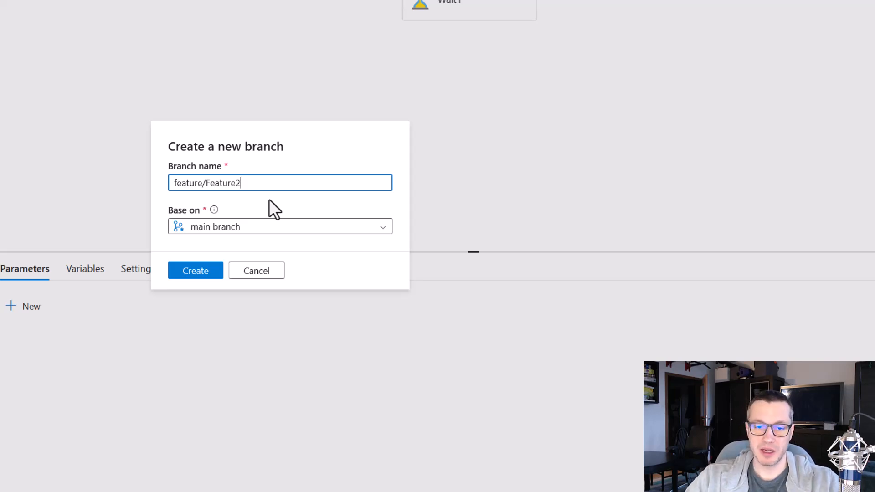
left_click(212, 270)
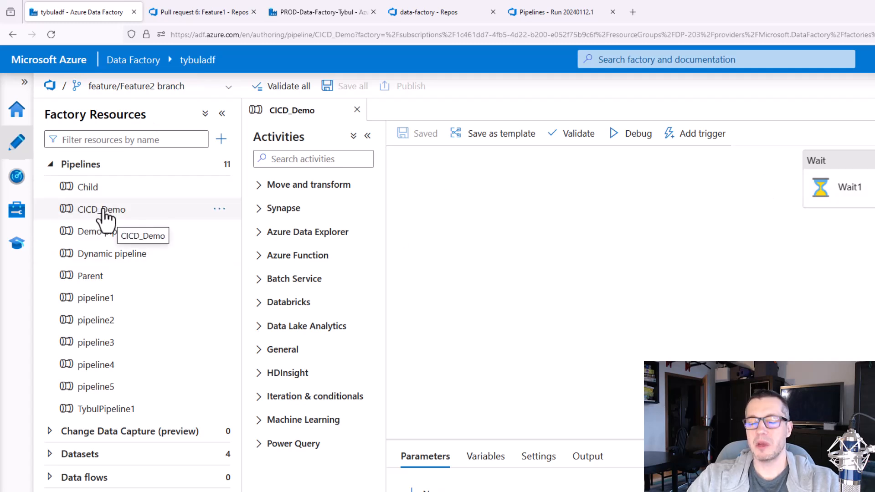
Add a second Wait activity to the CICD_Demo pipeline and connect Wait1's success output to it
left_click(104, 214)
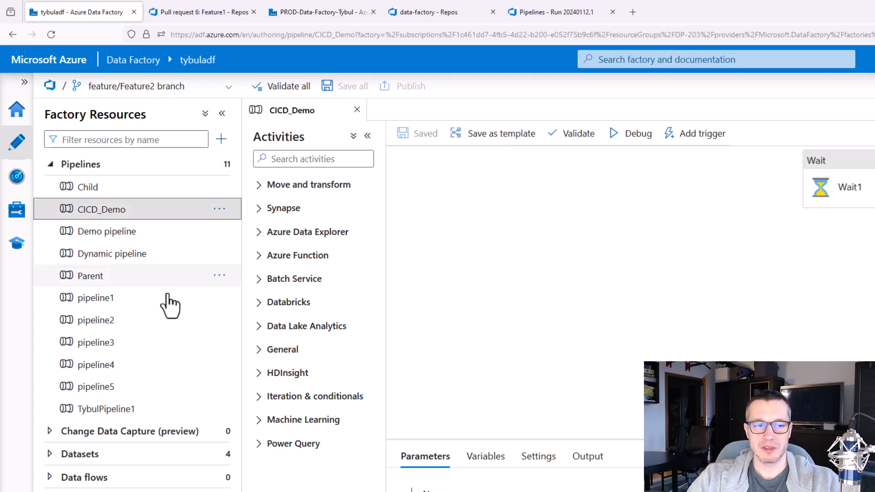
left_click(228, 137)
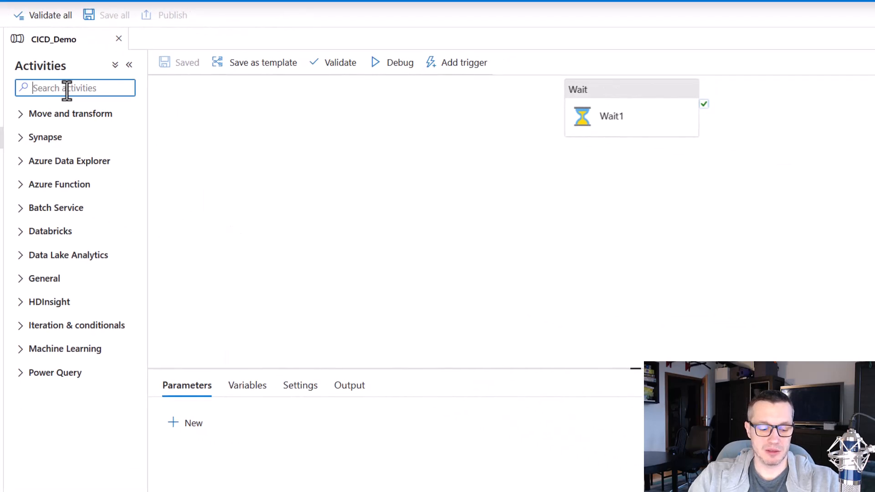
type("wait")
left_click_drag(70, 140, 831, 116)
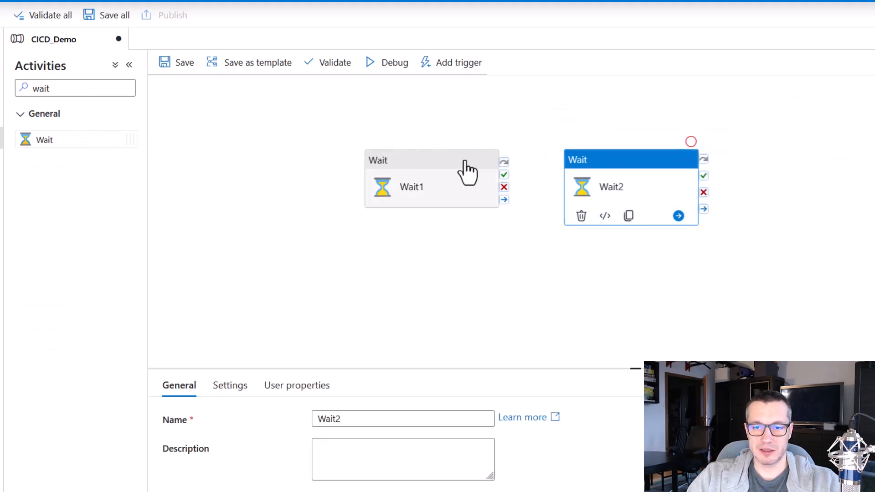
left_click(469, 172)
left_click_drag(504, 171, 624, 180)
left_click(625, 182)
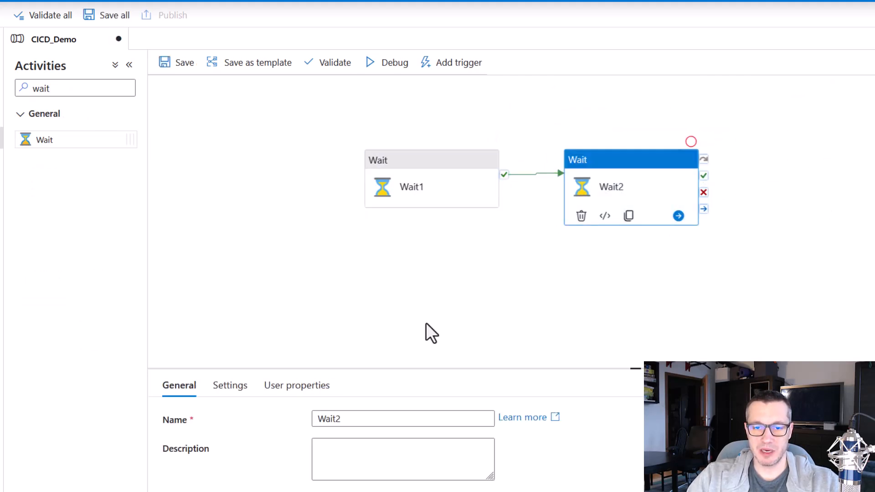
Enter "Added as a part of Feature2" as the description of the Wait2 activity
left_click(363, 445)
type("Add")
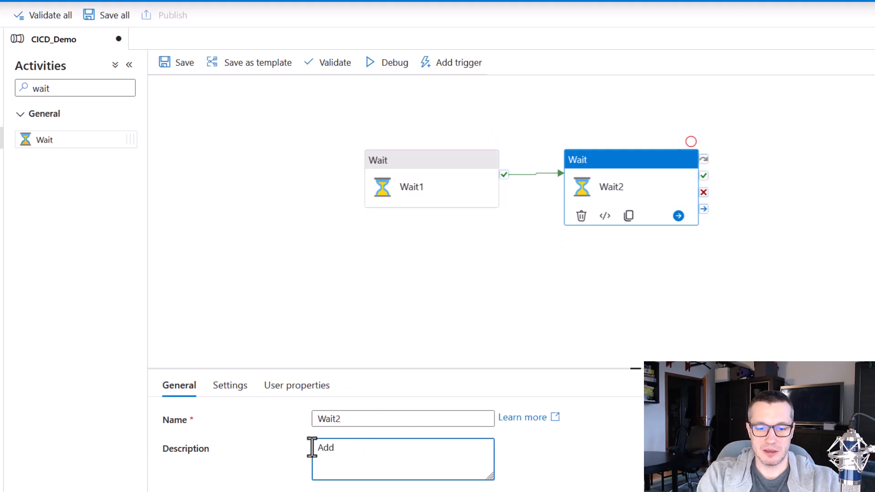
type("ed as a part fo")
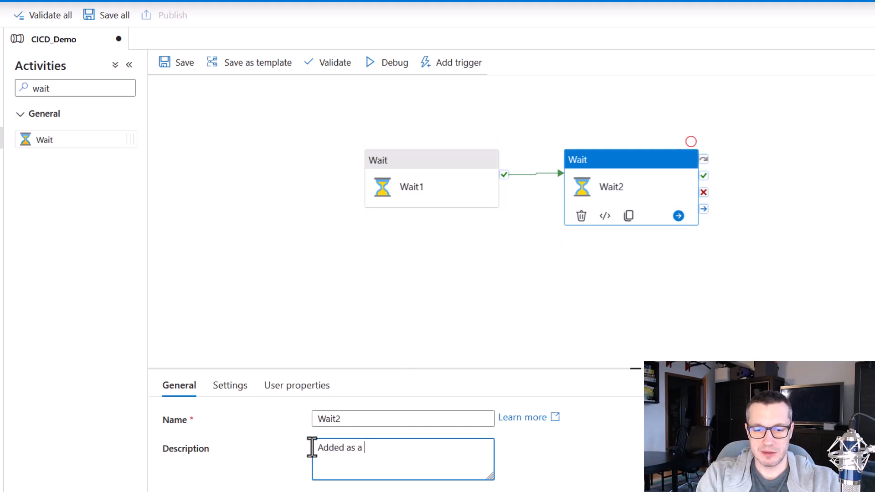
key("BackSpace")
key("BackSpace")
type("of Feature2")
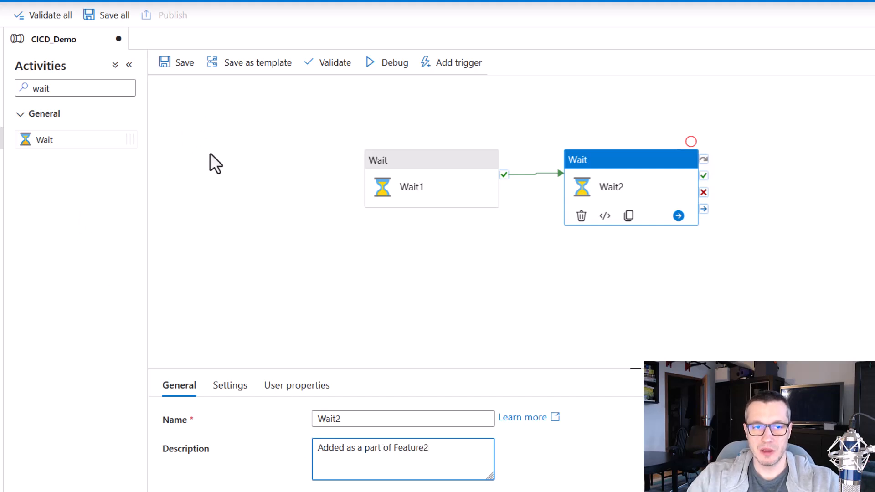
Save CICD_Demo to the feature branch with the default commit comment and start a debug run
left_click(184, 63)
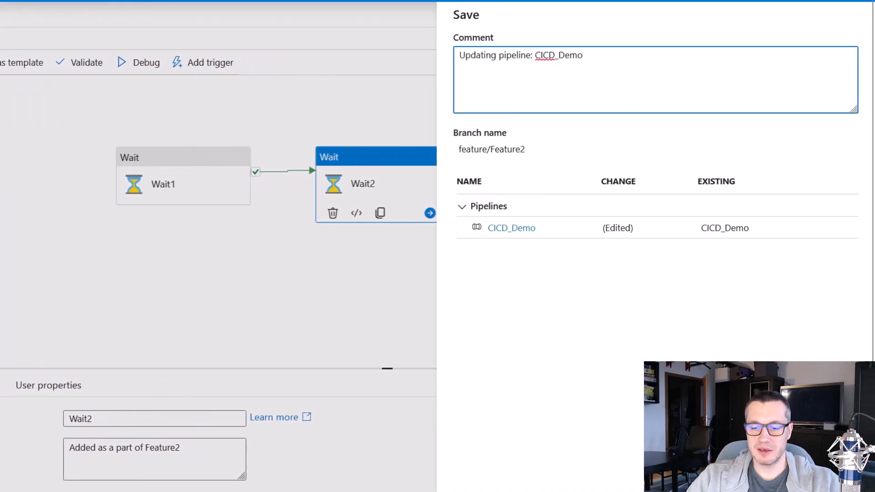
left_click(477, 490)
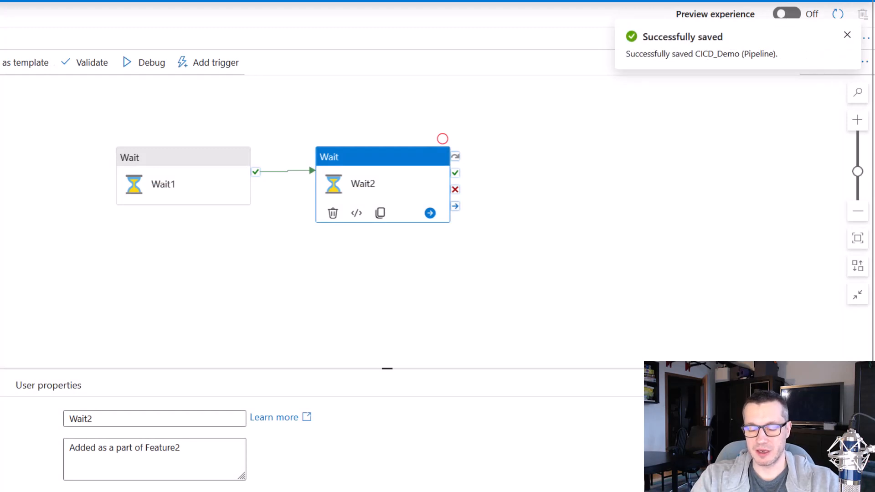
left_click(246, 242)
left_click(139, 65)
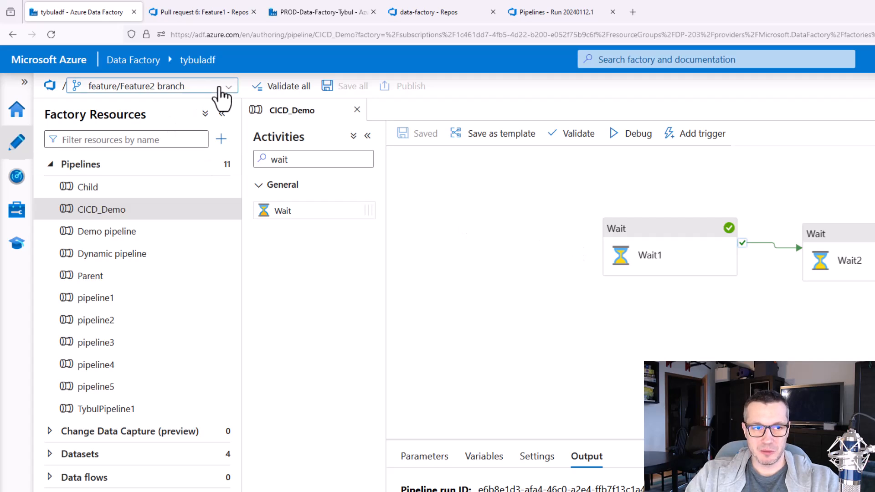
Create a pull request titled Feature2 from feature/Feature2 into main
left_click(222, 90)
left_click(153, 248)
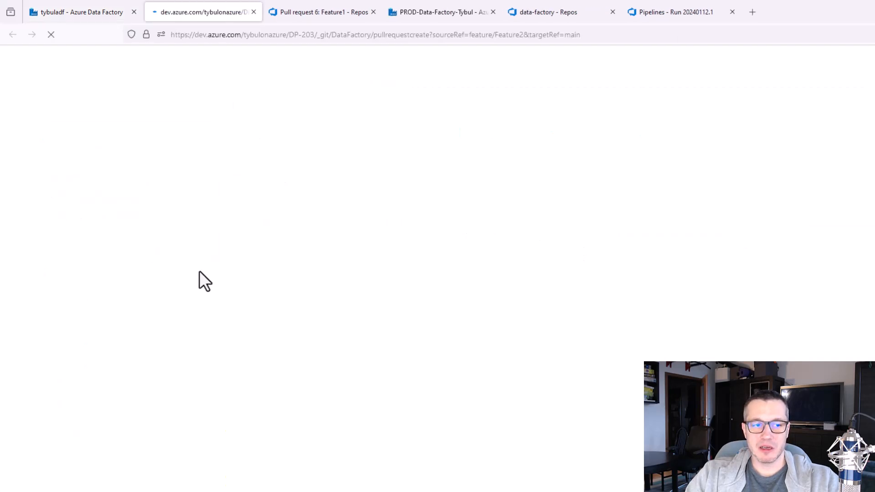
left_click_drag(383, 243, 196, 242)
type("Feature2")
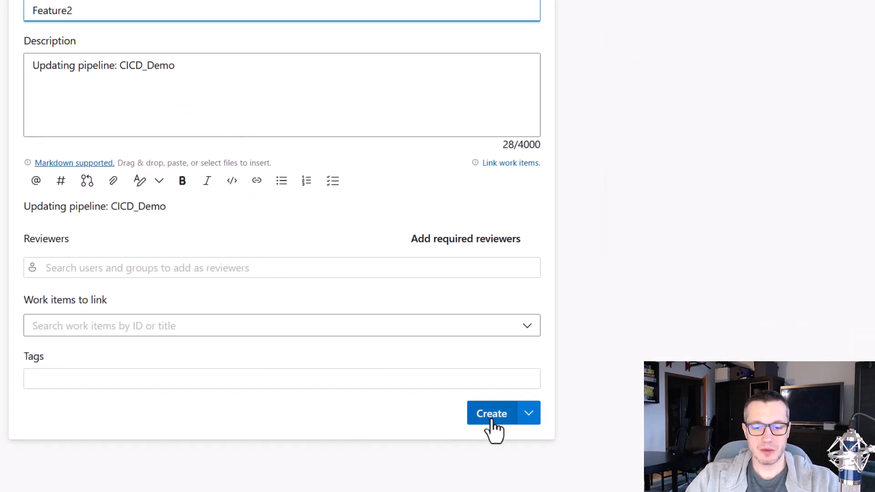
left_click(494, 426)
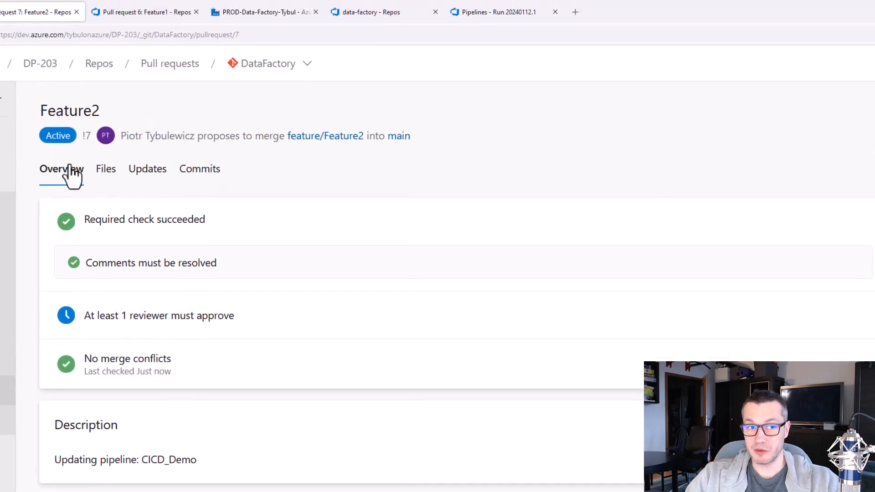
Review the CICD_Demo.json changes in the Feature2 pull request, focusing on the Wait2 description line
left_click(108, 169)
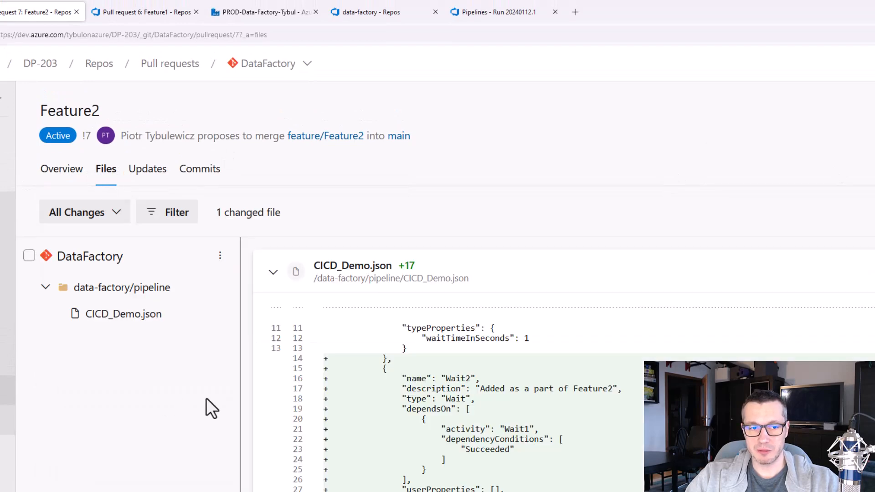
left_click(71, 178)
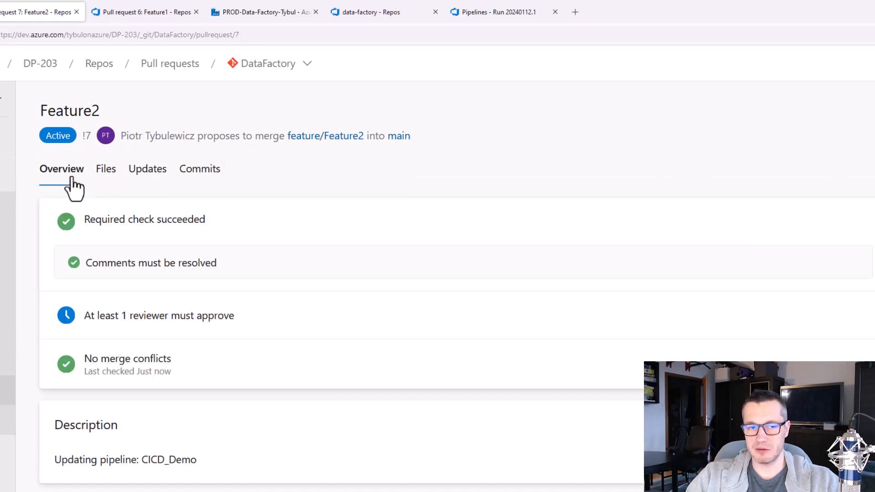
left_click(106, 175)
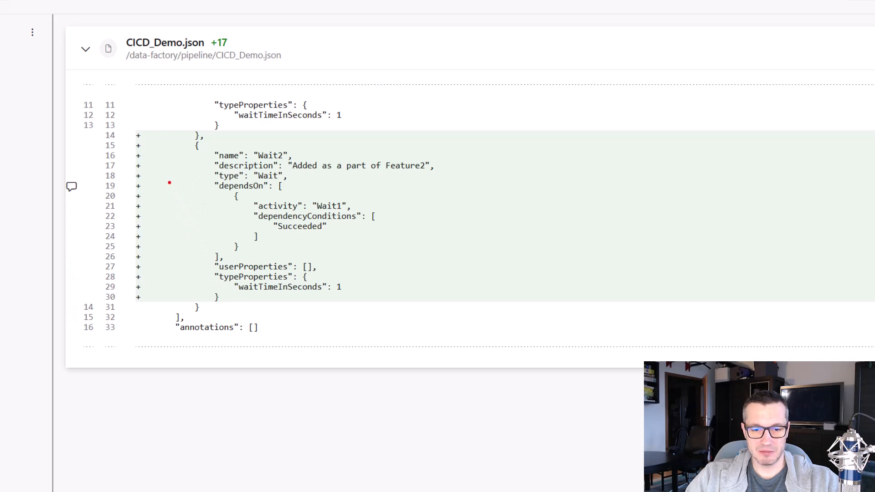
mouse_move(129, 158)
left_mouse_down()
mouse_move(176, 178)
mouse_move(435, 179)
left_mouse_up()
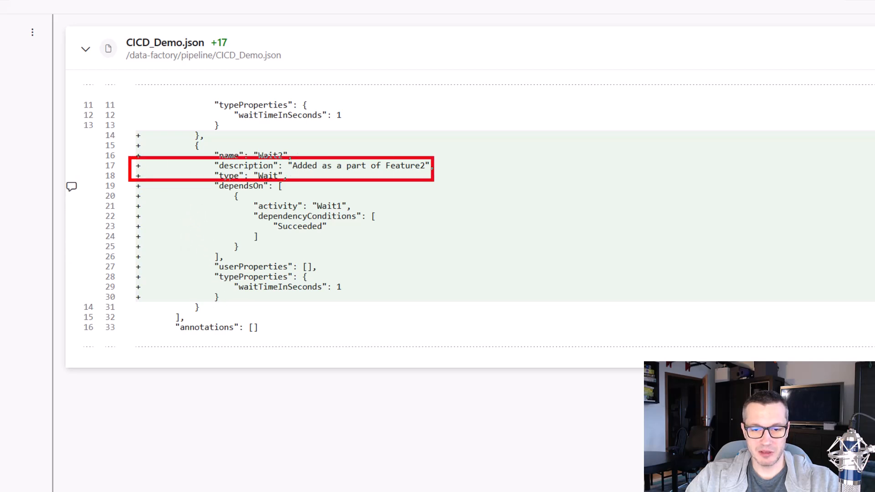
key("Escape")
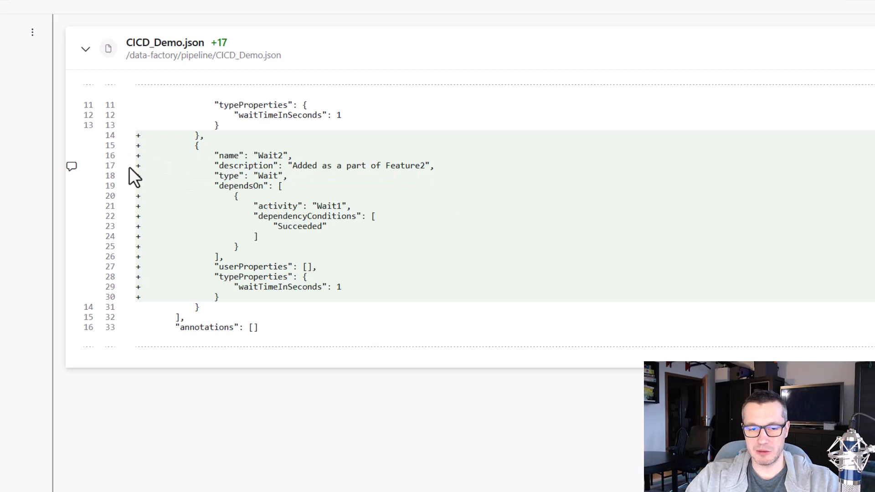
Post the review comment "Please change the description." on the Wait2 description line in CICD_Demo.json
left_click(73, 167)
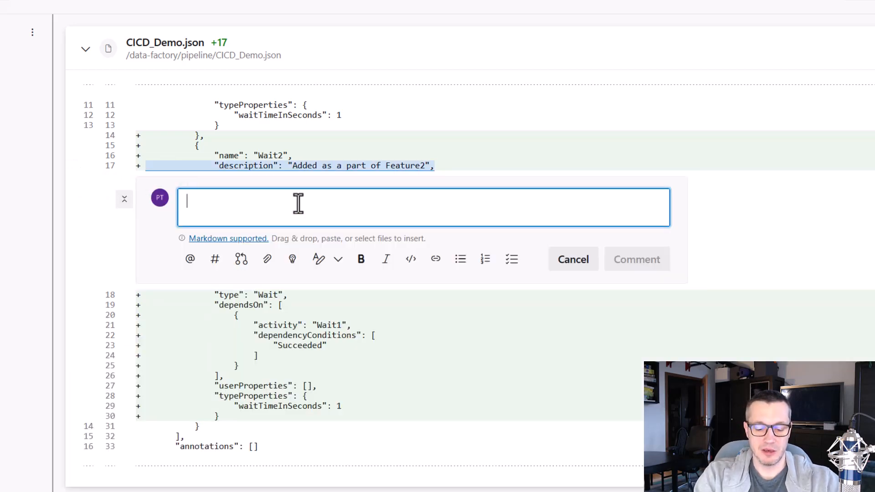
type("Please chang")
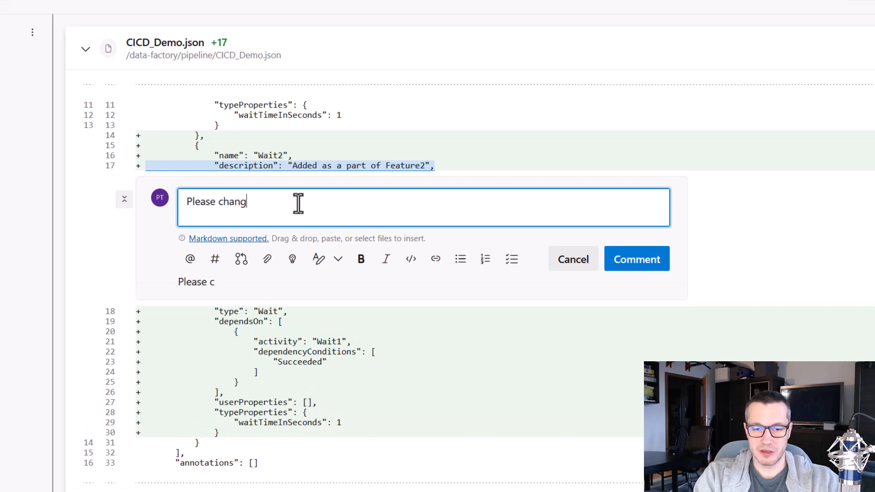
type("e the descri")
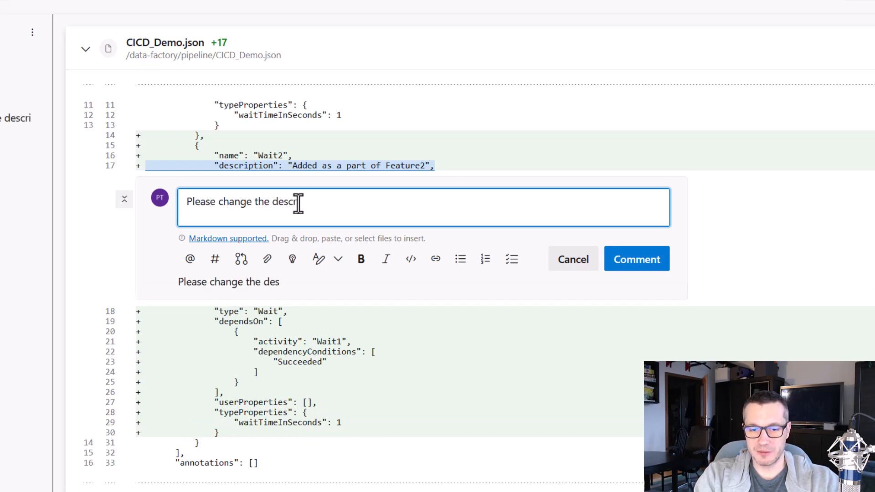
type("ption.")
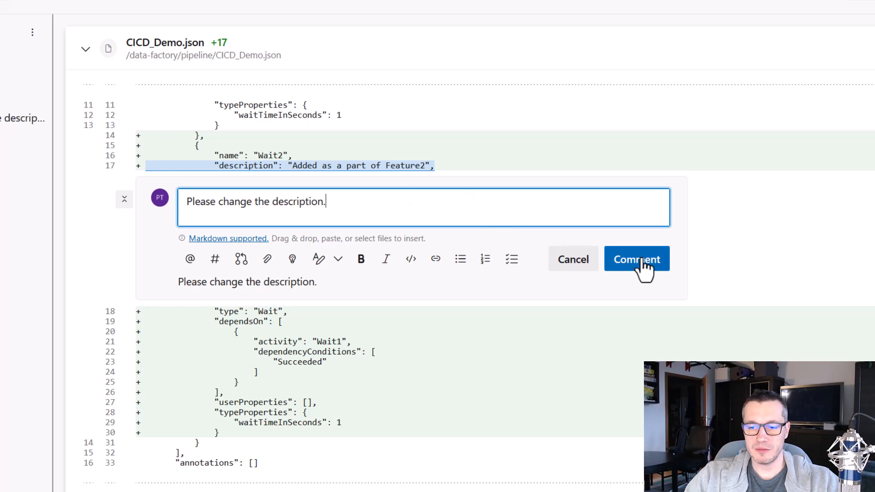
left_click(644, 267)
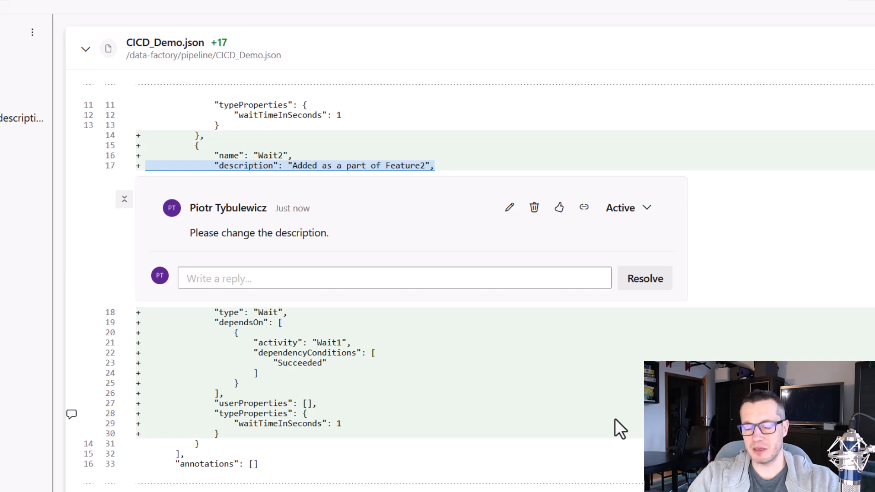
Check the pull request overview for the comment-resolution requirement and temporarily mark it with a red rectangle
left_click(36, 75)
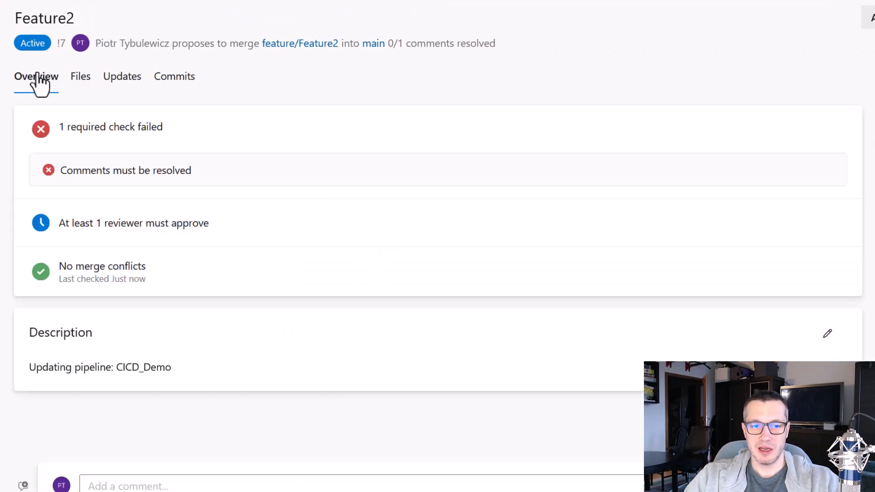
key("ctrl+2")
left_click_drag(22, 150, 211, 187)
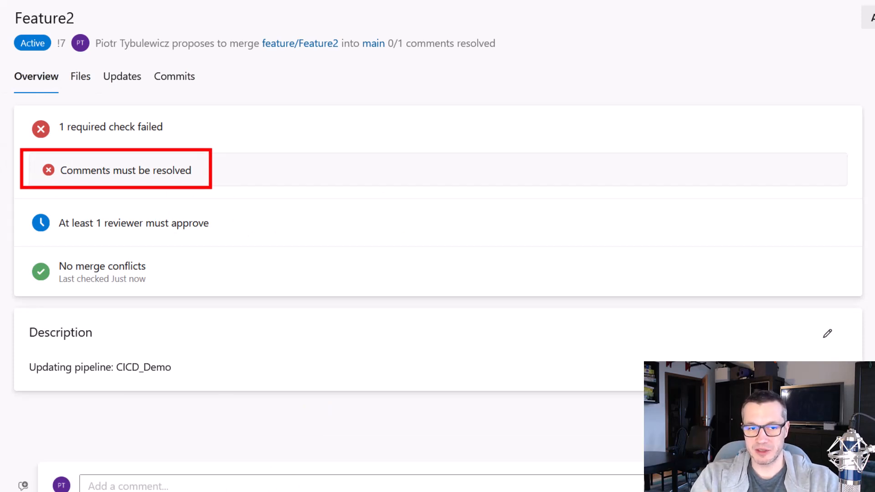
key("Escape")
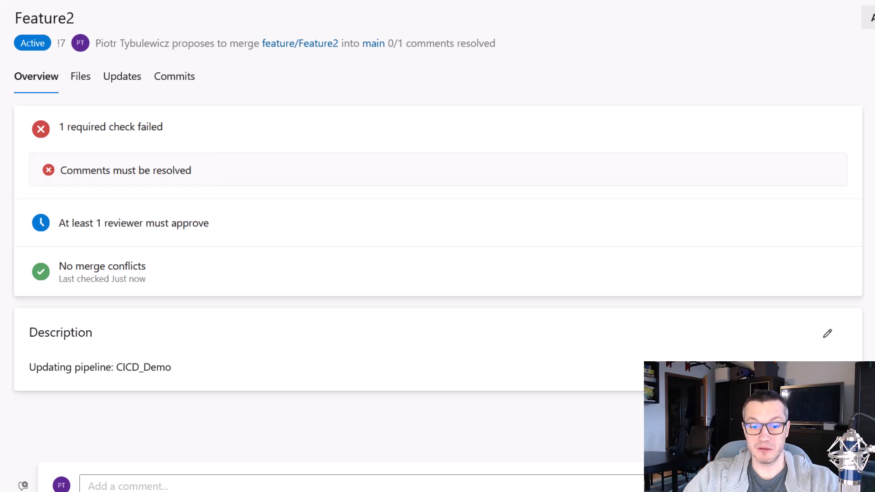
Reply "Fixed." to the description comment on the pull request and resolve the thread
scroll(346, 278, "down", 7)
left_click(185, 416)
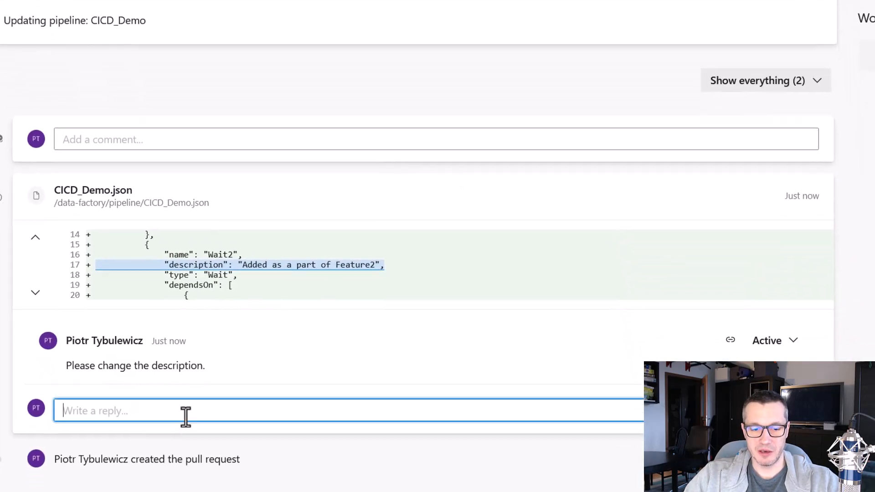
scroll(211, 394, "down", 1)
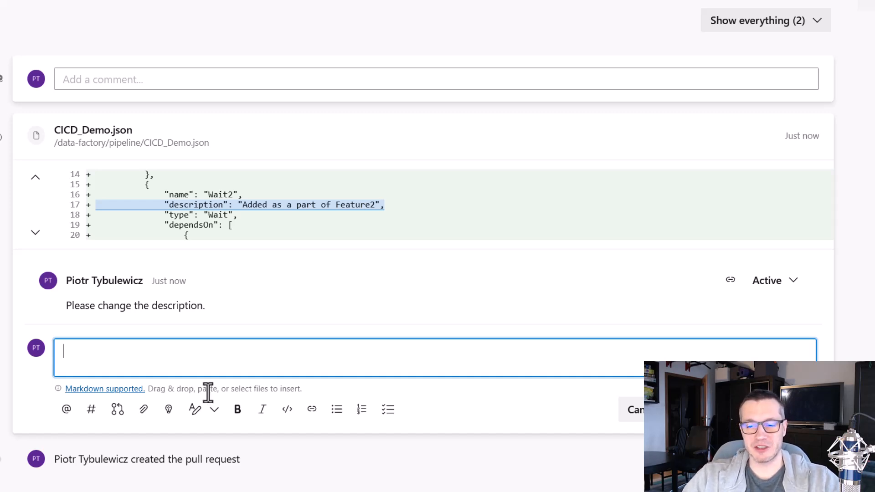
type("Fixed.")
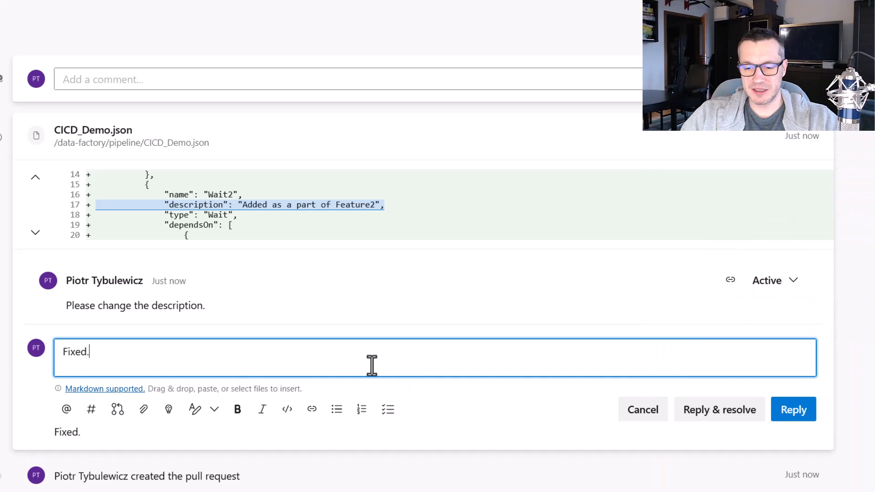
left_click(756, 418)
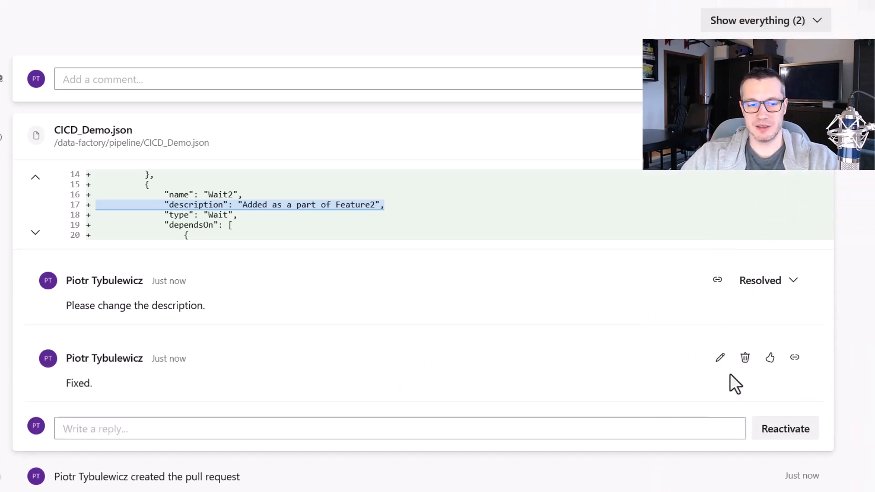
Approve the Feature2 pull request and complete it by overriding the branch policies with the reason "OK"
scroll(729, 378, "up", 10)
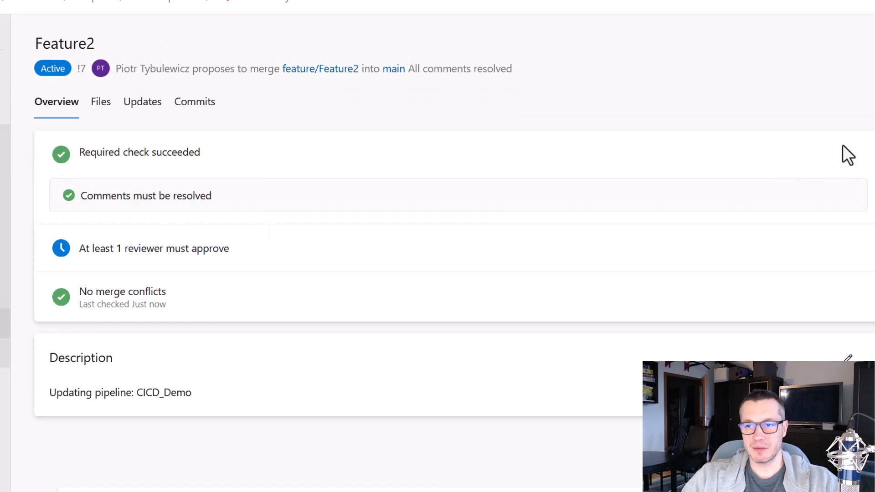
left_click(613, 117)
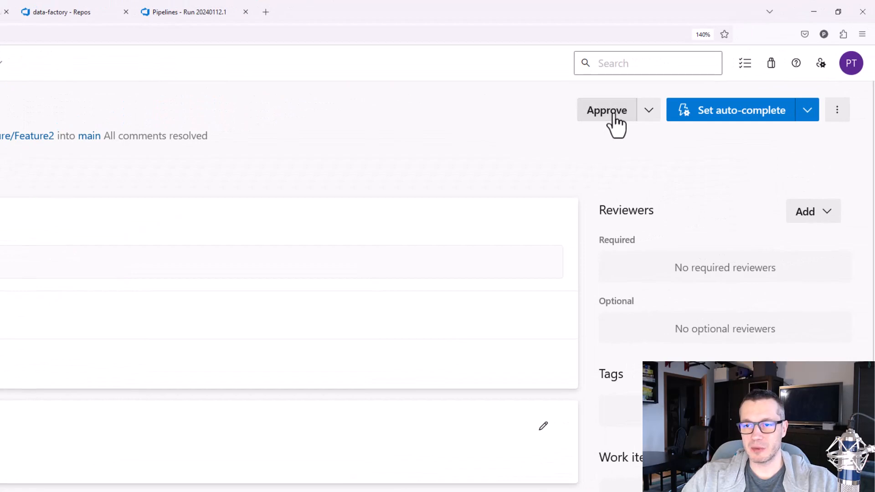
left_click(808, 110)
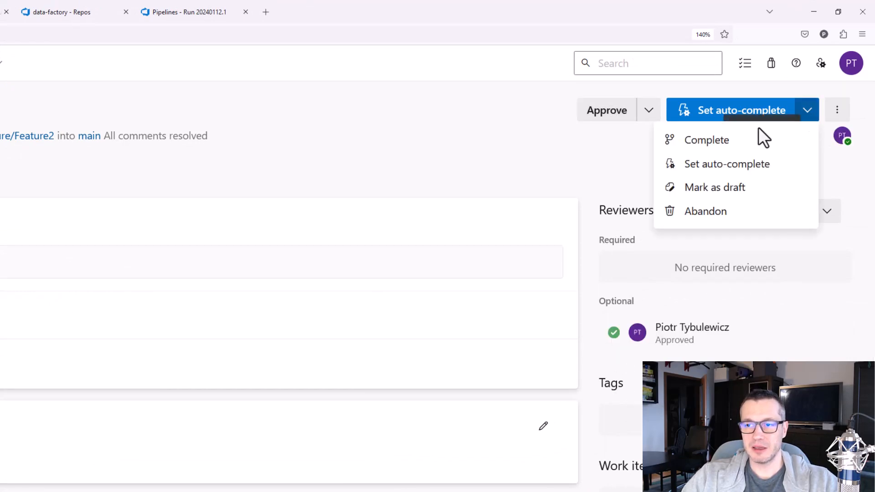
left_click(722, 142)
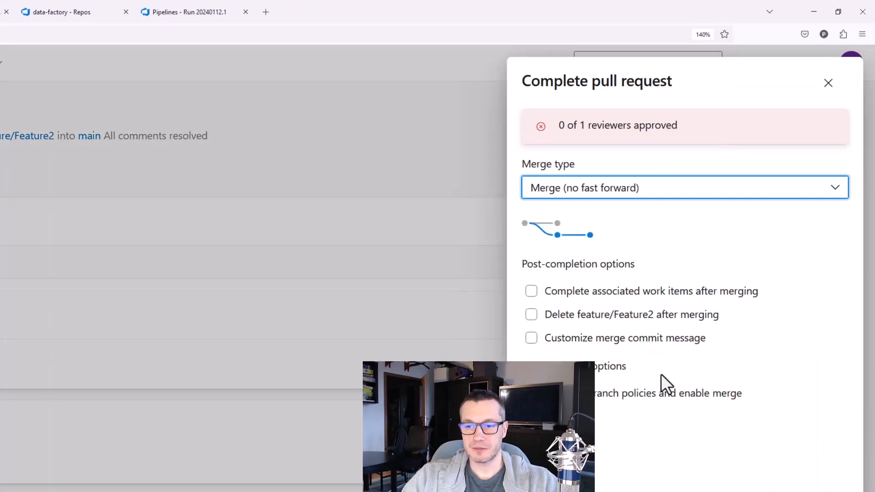
left_click(588, 393)
left_click(617, 419)
type("OK")
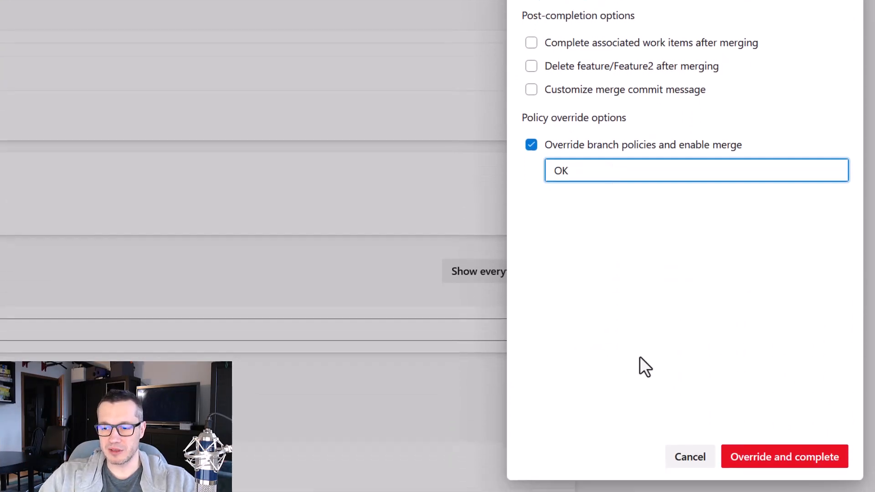
left_click(751, 460)
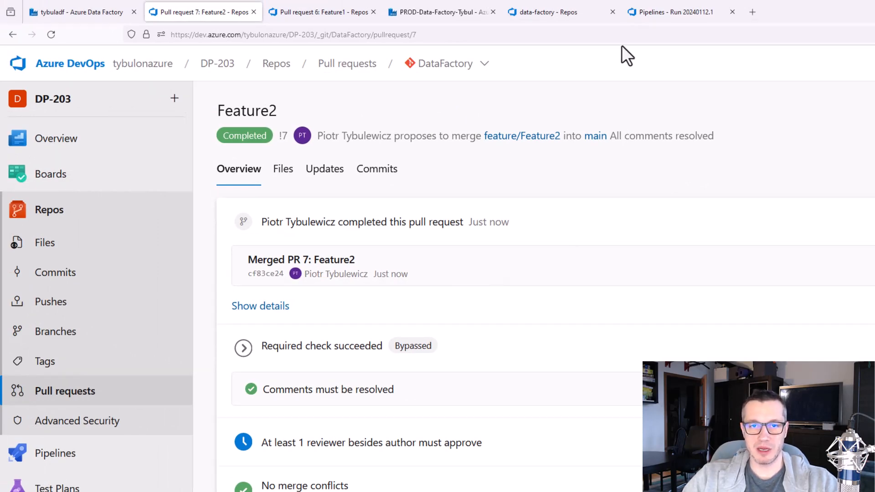
Open the DataFactory pipeline's "Merged PR 7: Feature2" run to check its stages, temporarily marking its entry in red
left_click(652, 12)
left_click(122, 287)
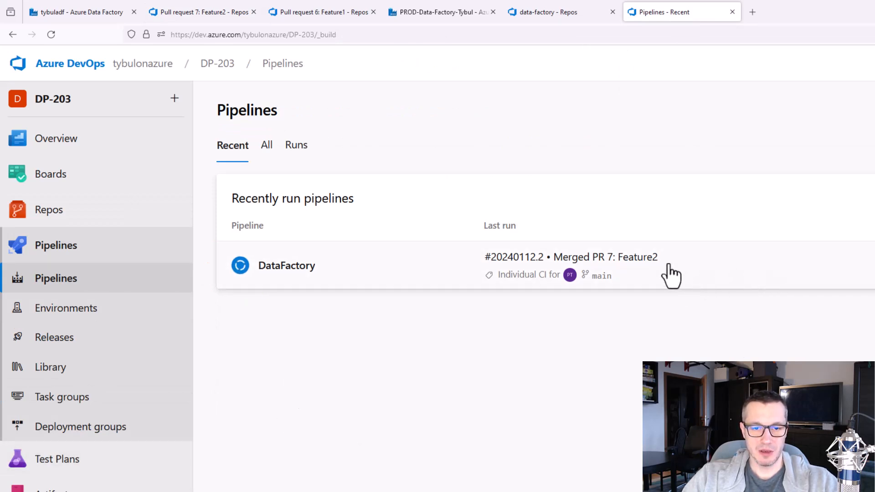
left_click_drag(477, 239, 692, 285)
left_click_drag(614, 267, 661, 267)
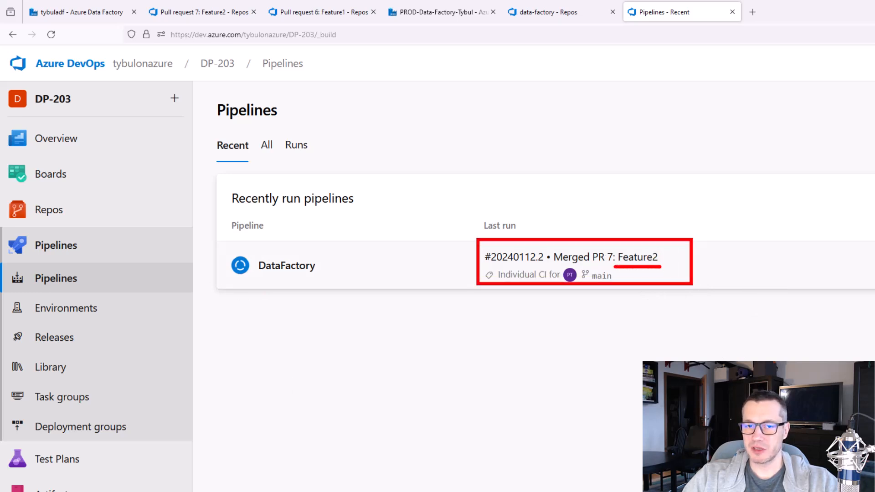
left_click(707, 258)
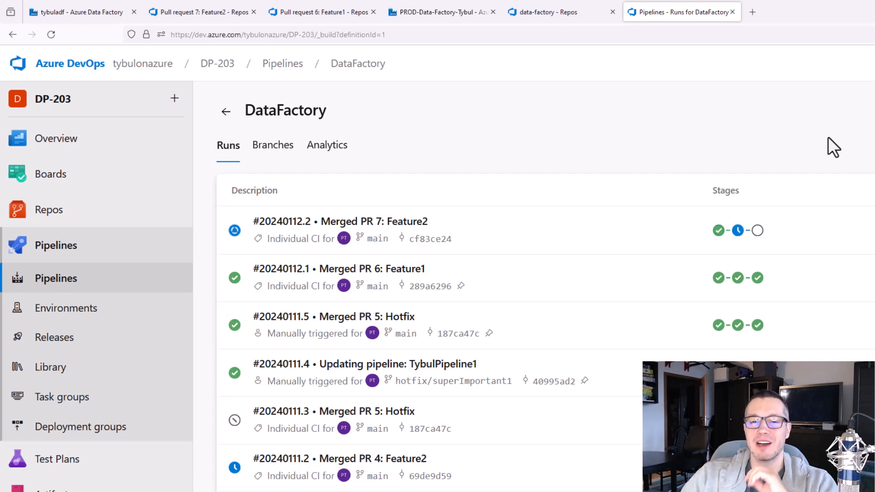
left_click(854, 223)
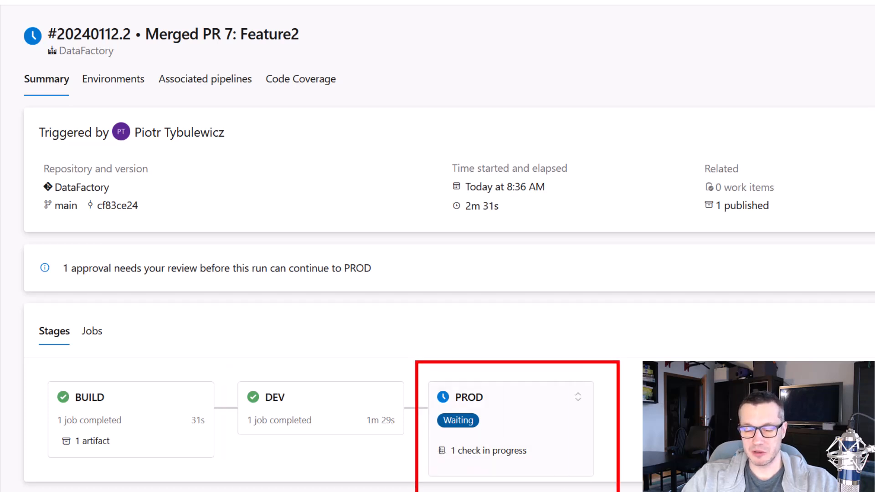
Switch to the tybuladf Data Factory, enter live mode and check the Wait2 activity's description in CICD_Demo
left_click(90, 10)
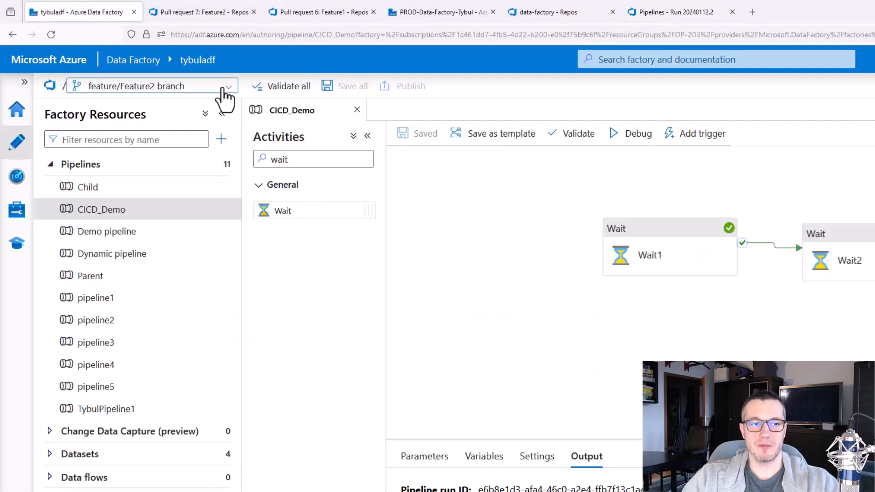
left_click(225, 88)
left_click(133, 273)
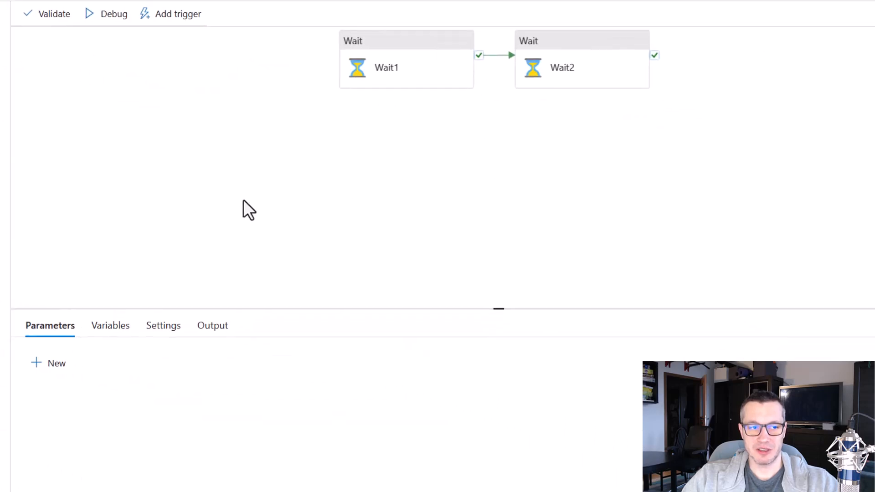
left_click(579, 46)
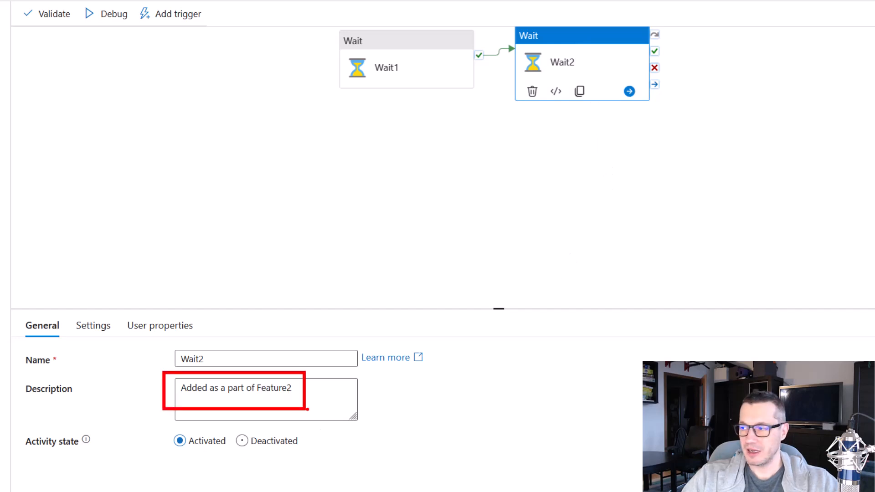
left_click(530, 219)
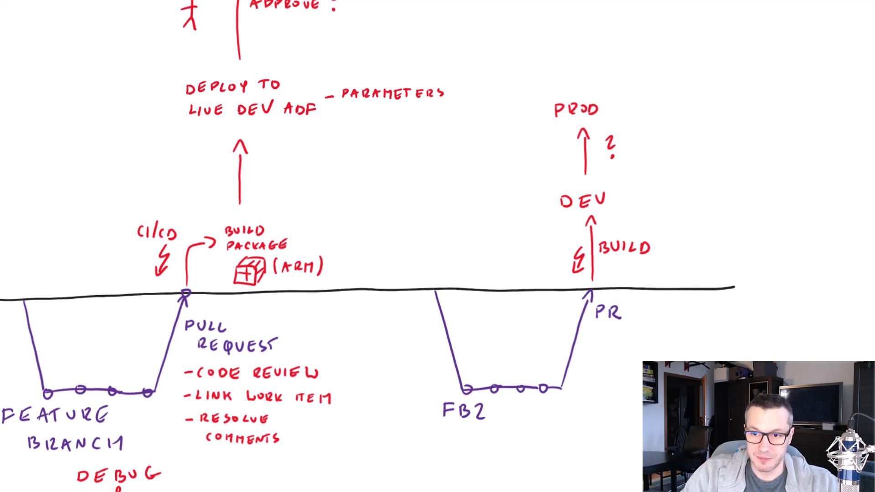
On the whiteboard CI/CD diagram, draw a green arrow pointing at DEV and write "WE" beside it
left_click_drag(640, 168, 619, 187)
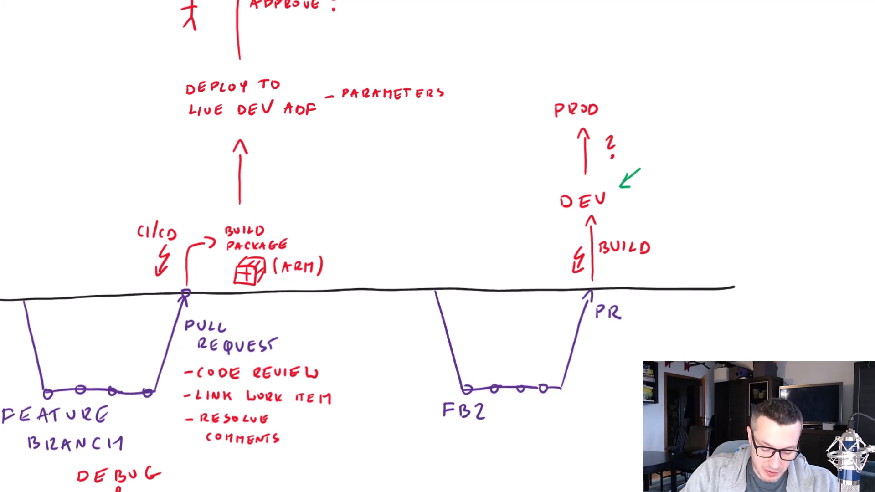
left_click_drag(647, 156, 661, 157)
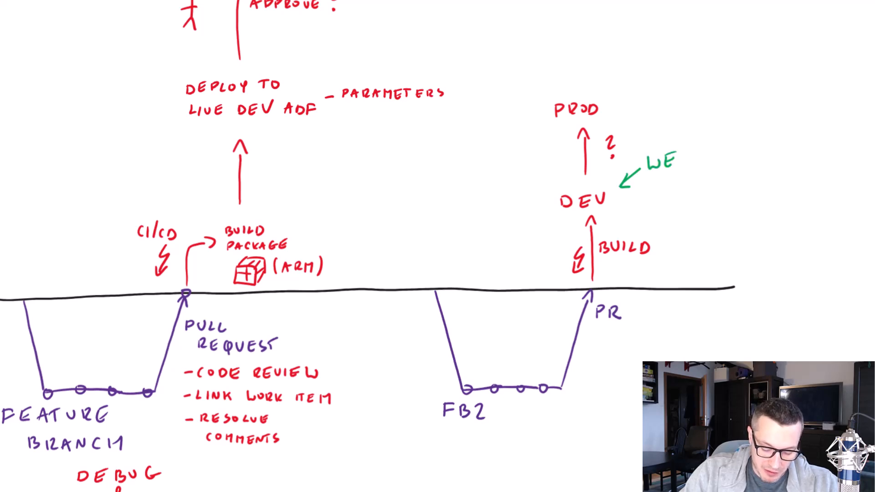
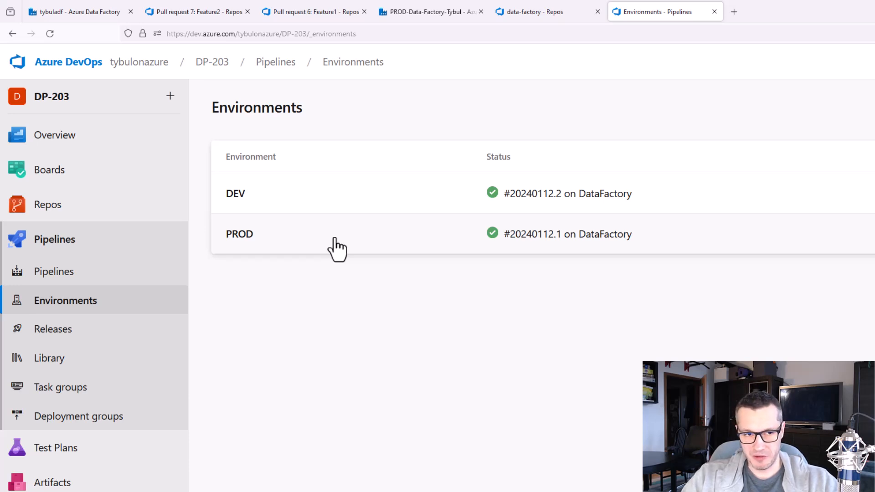
Inspect the approval check configured on the PROD environment in Azure DevOps, then return to the environments list
left_click(336, 248)
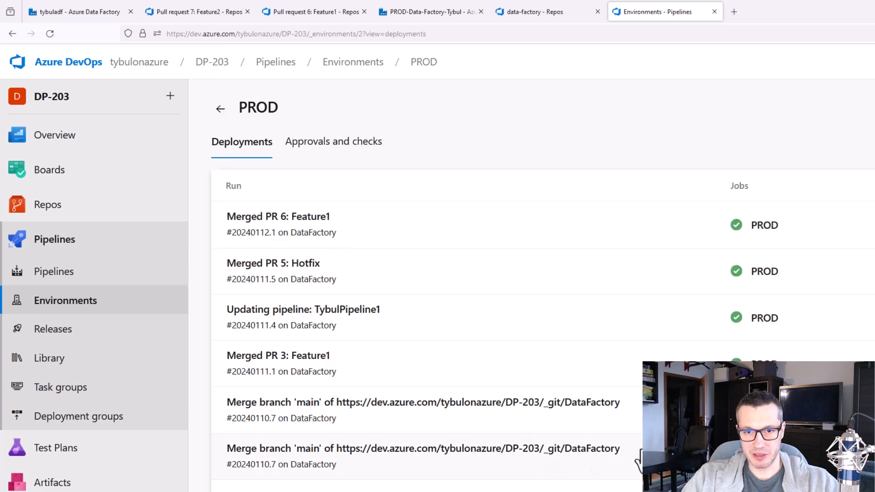
left_click(369, 145)
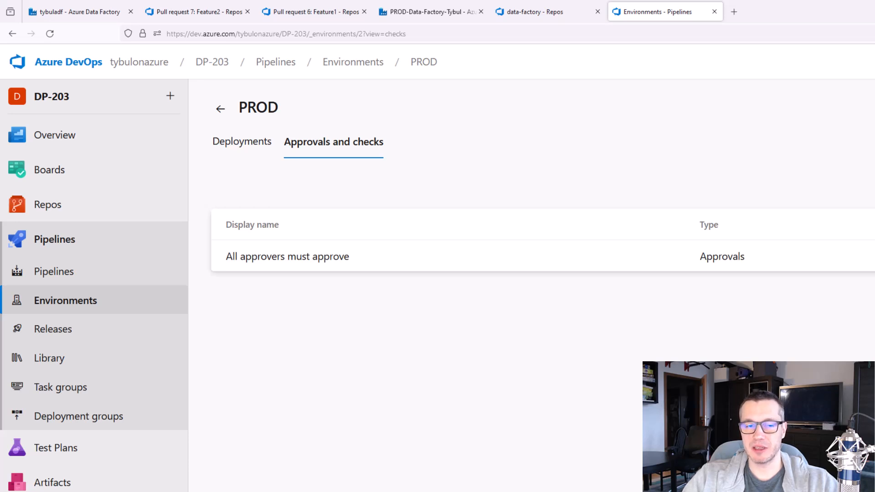
left_click(499, 260)
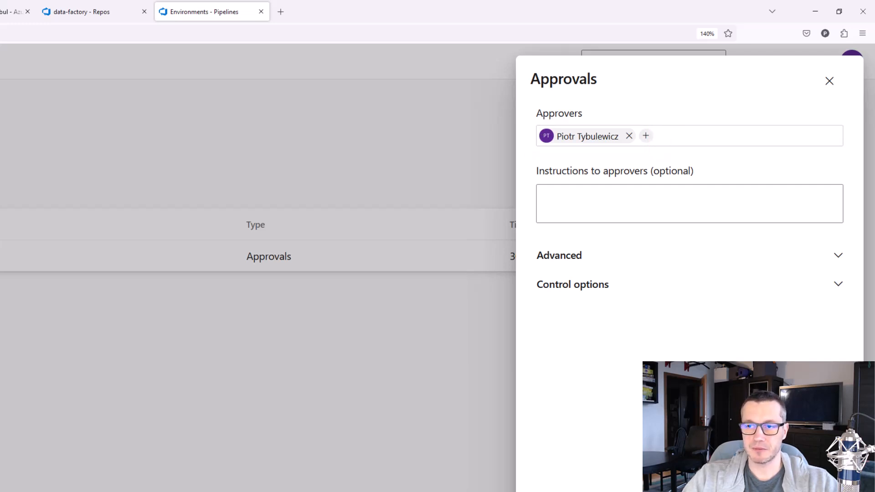
left_click(829, 80)
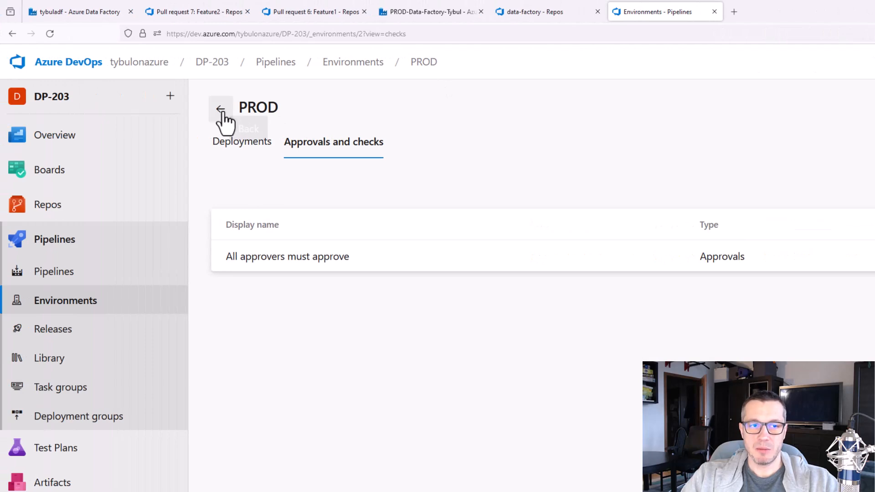
left_click(217, 109)
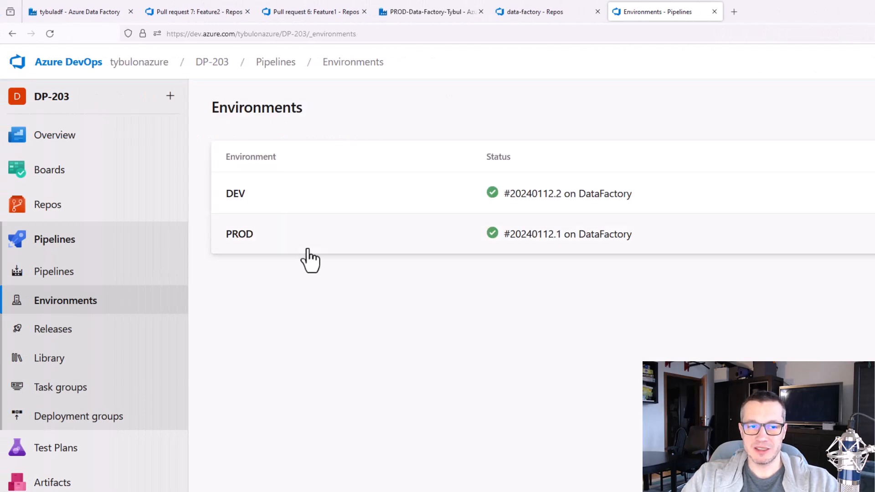
Open the latest run deployed to PROD, "Merged PR 6: Feature1", and locate its commit ID, using temporary red marks
left_click(272, 247)
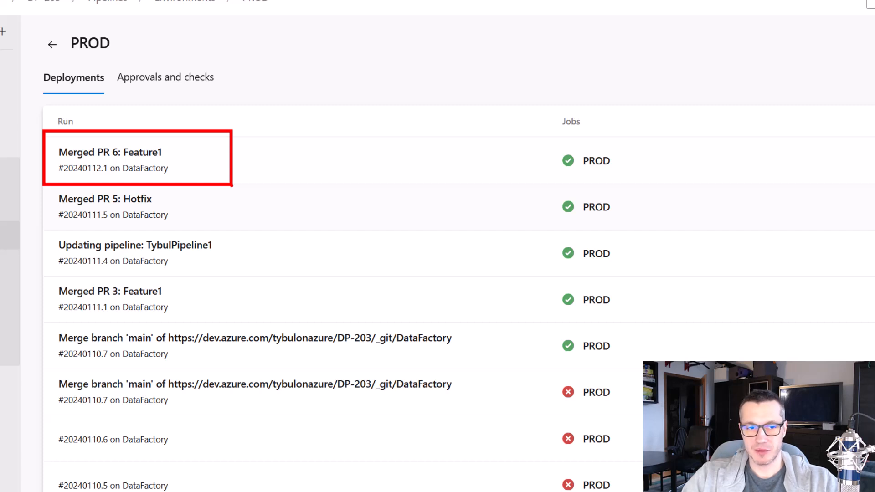
left_click_drag(118, 141, 173, 161)
key("Escape")
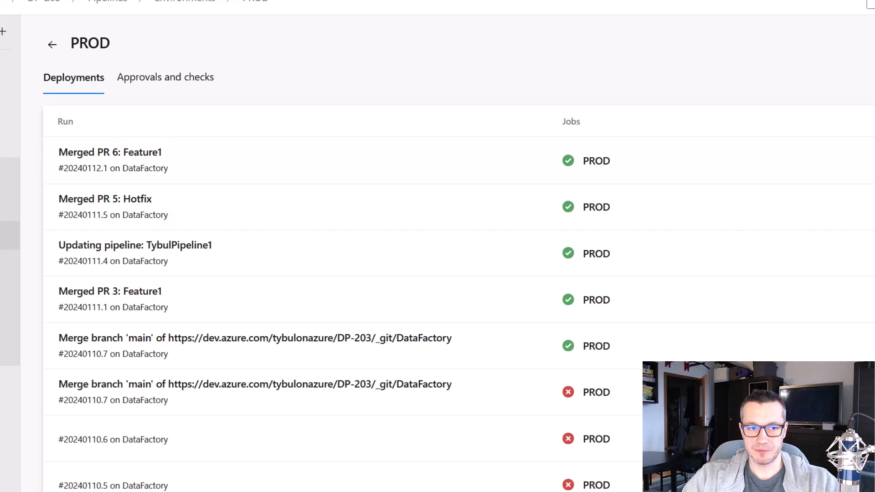
left_click(135, 171)
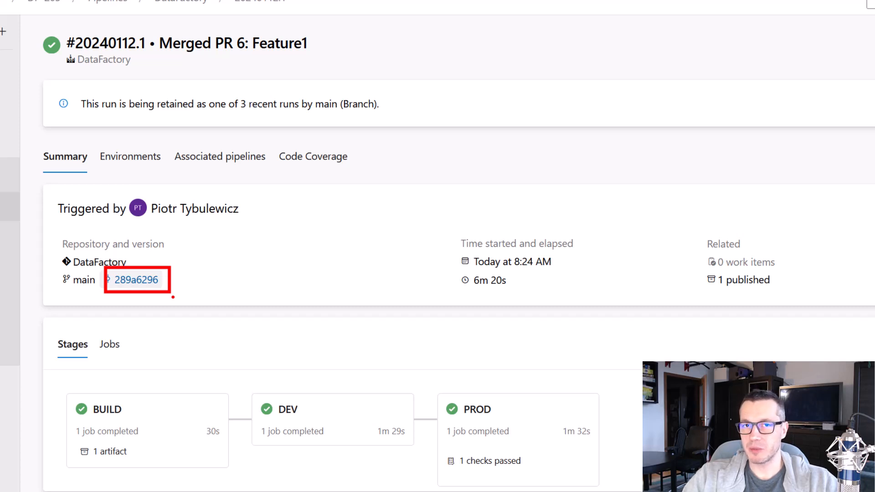
key("Escape")
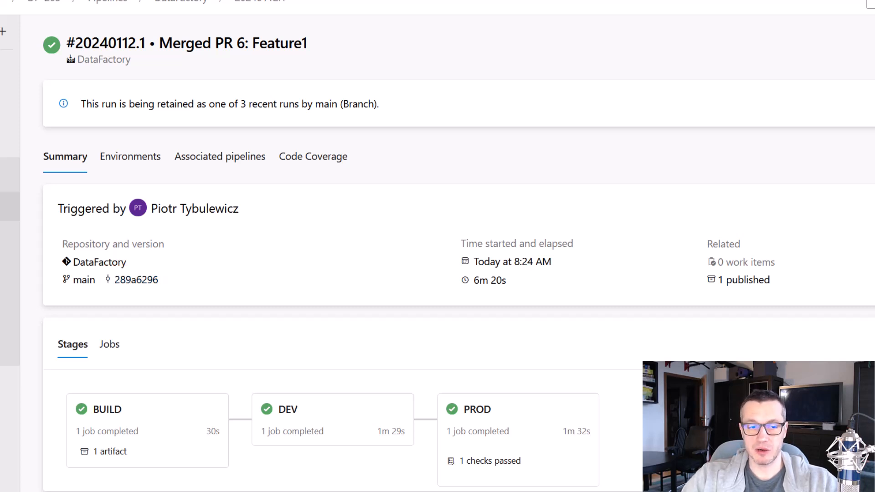
Open commit 289a6296 and review its CICD_Demo.json changes, temporarily marking the file, the code and the commit ID
left_click(145, 284)
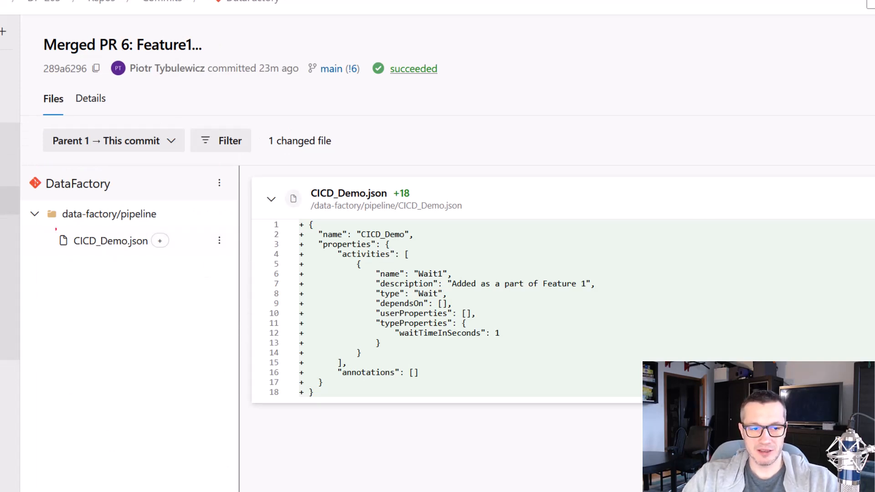
mouse_move(47, 227)
left_mouse_down()
mouse_move(154, 264)
mouse_move(178, 262)
left_mouse_up()
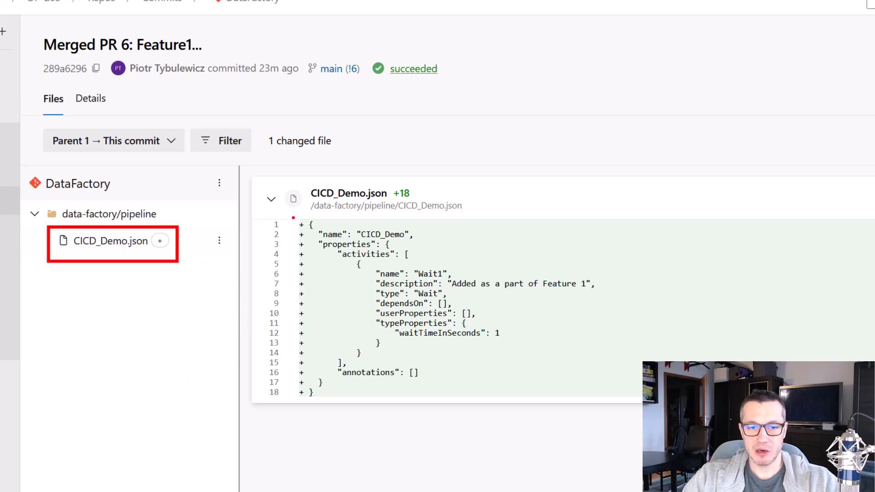
mouse_move(293, 218)
left_mouse_down()
mouse_move(576, 355)
mouse_move(615, 401)
left_mouse_up()
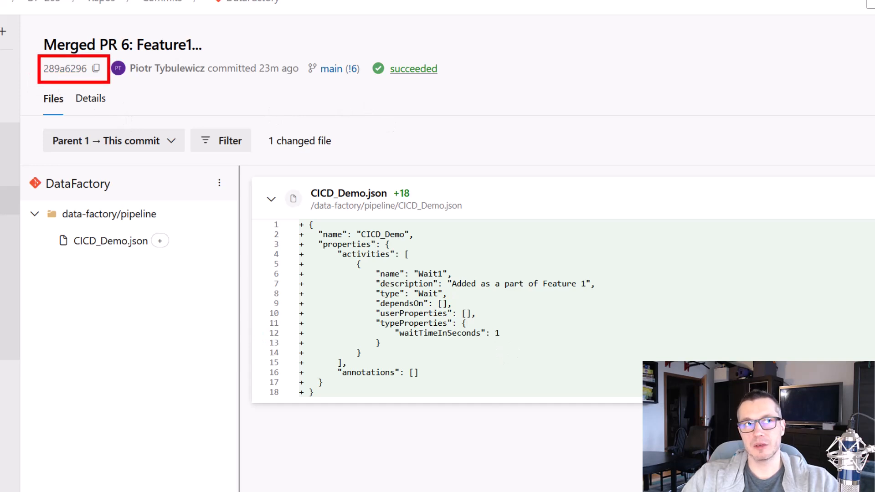
left_click(95, 69)
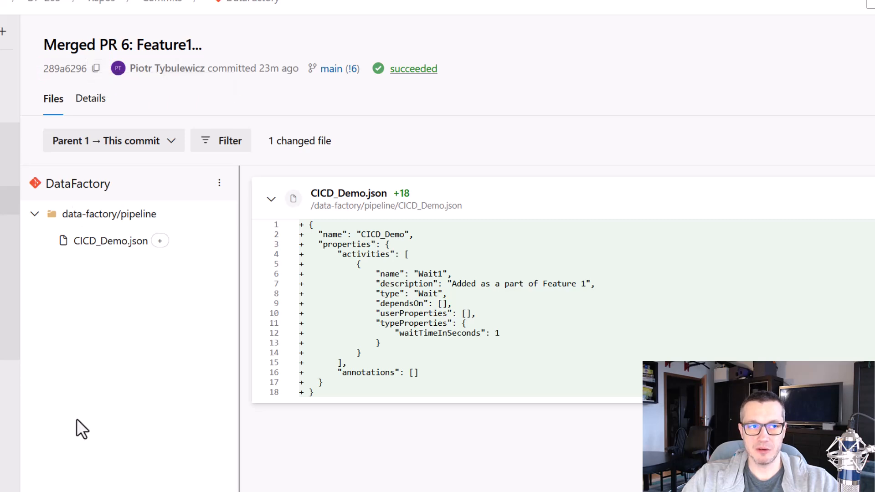
Switch to Azure Data Factory and change the authoring mode from live Data Factory to Azure DevOps Git
left_click(75, 12)
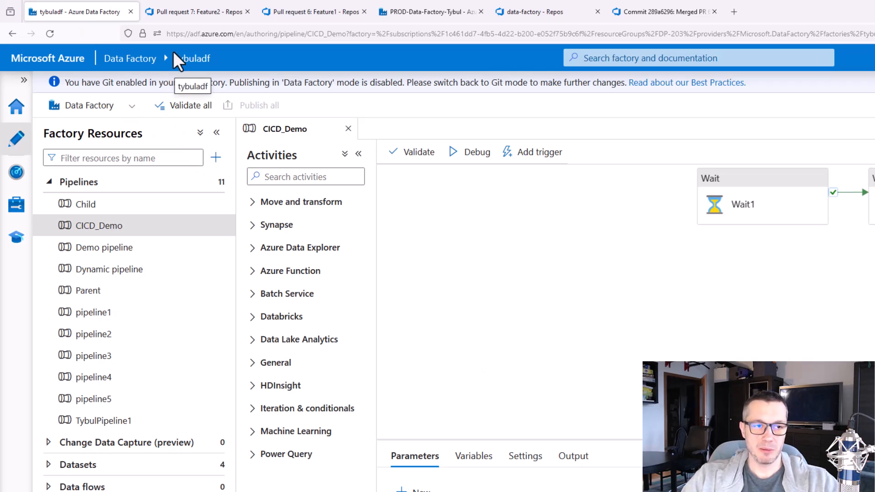
left_click(131, 107)
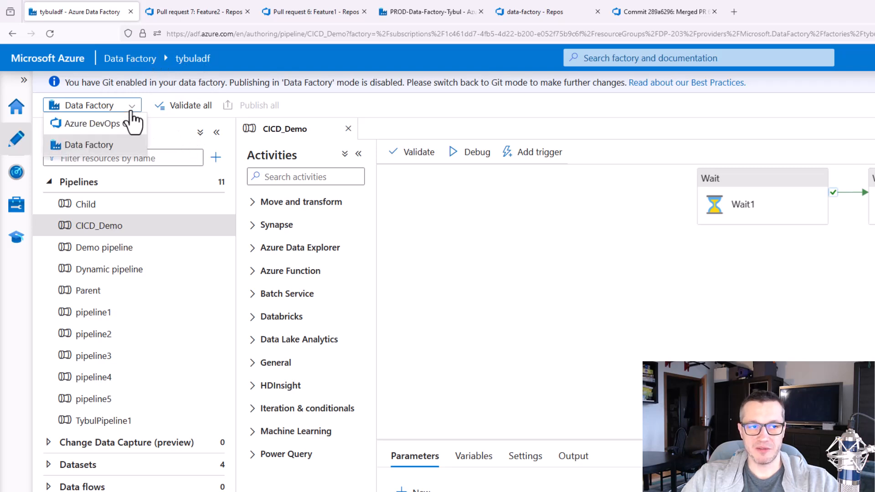
left_click(128, 124)
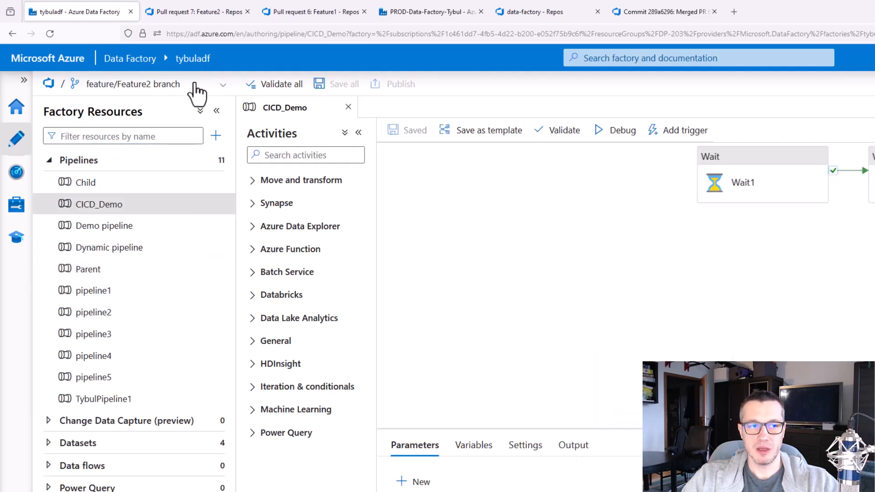
Examine which base options Data Factory offers for a new branch, temporarily marking the dialog in red, then cancel it
left_click(218, 84)
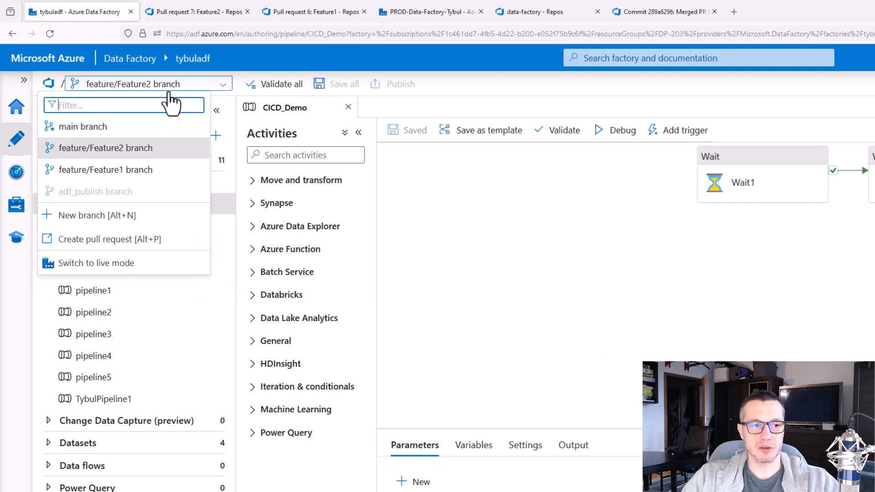
left_click(113, 215)
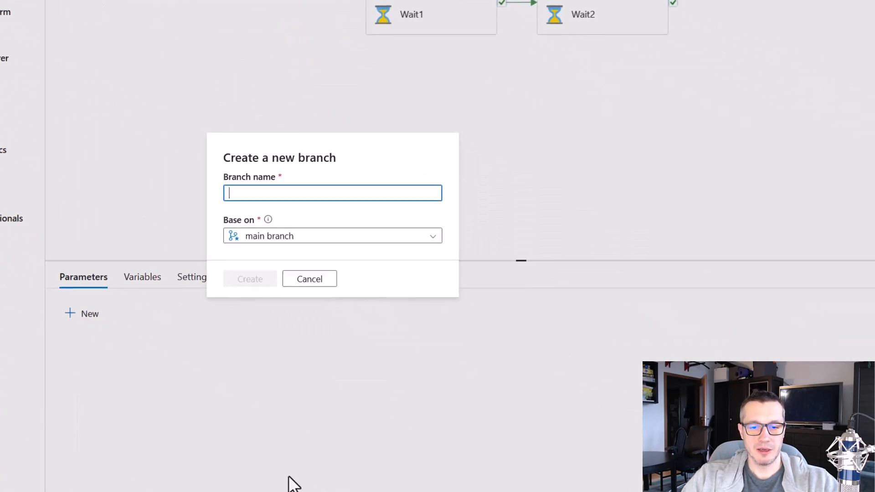
left_click(764, 404)
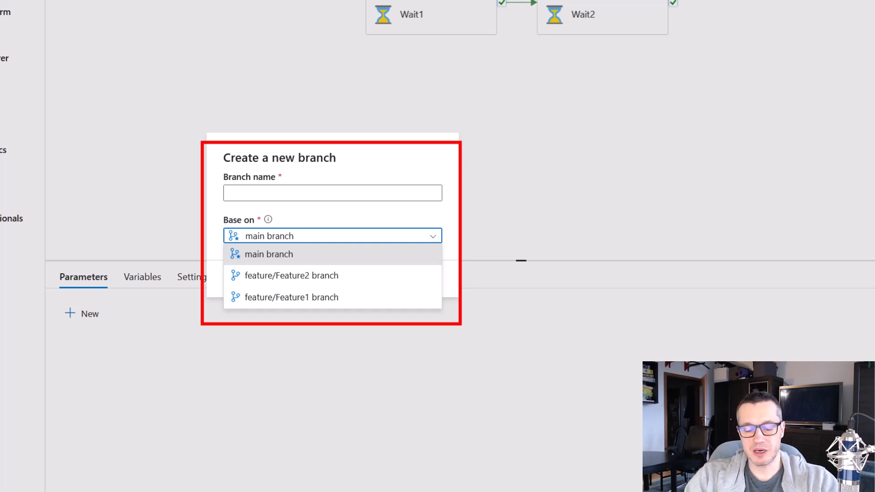
key("Escape")
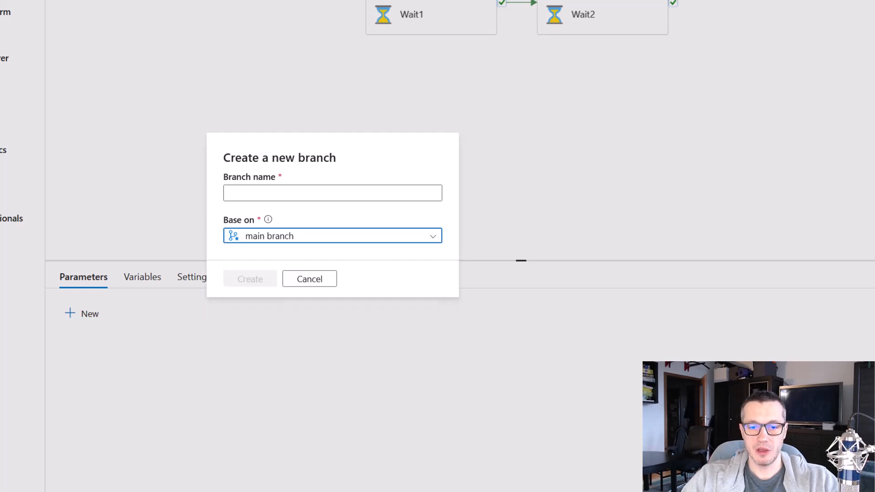
key("Escape")
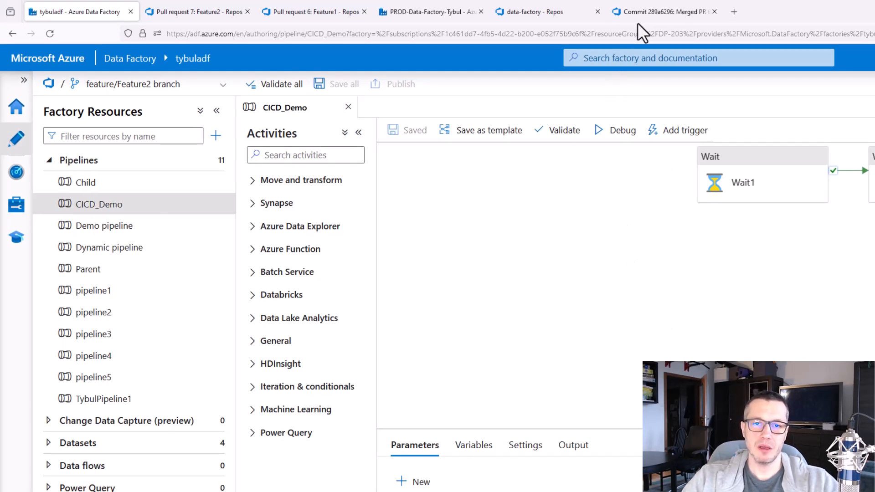
In the Azure DevOps DataFactory repository, start a new branch named "Hotfix/Feature1Fix"
left_click(646, 12)
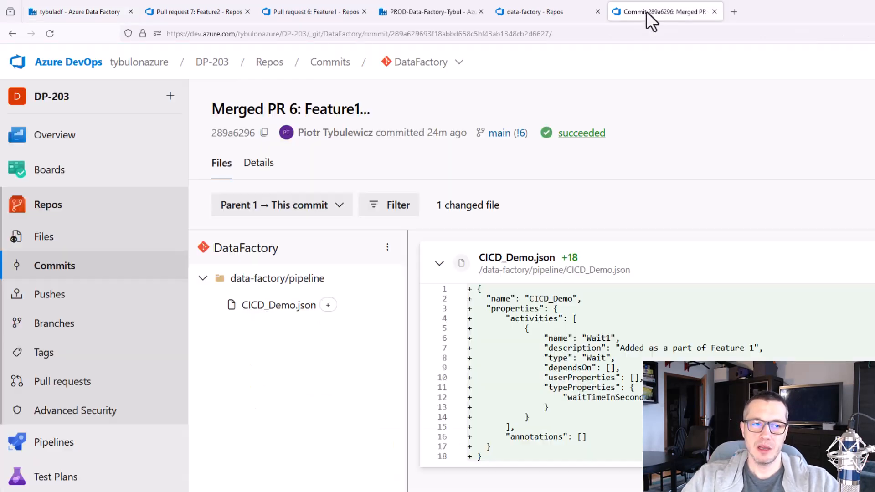
left_click(88, 326)
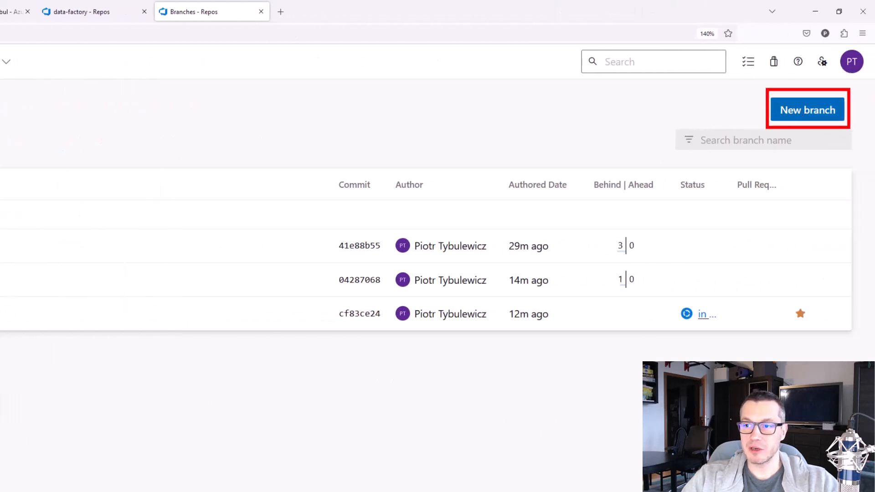
left_click(817, 117)
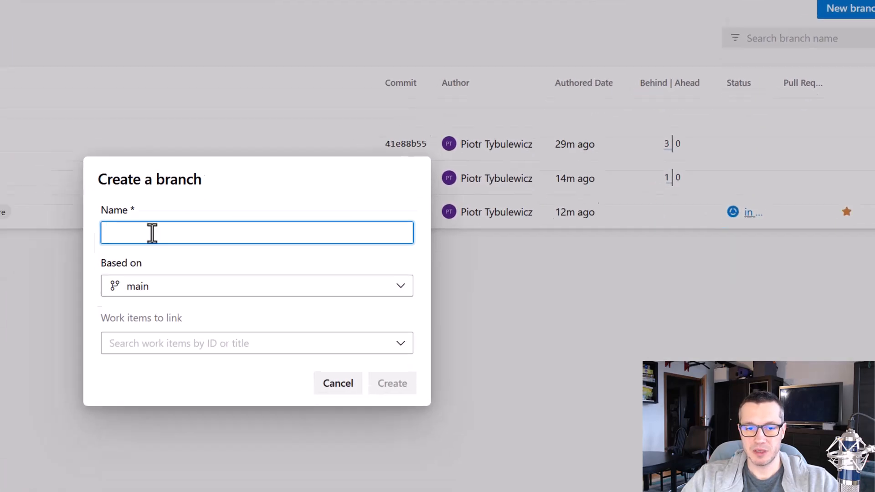
type("Hotfix/feature")
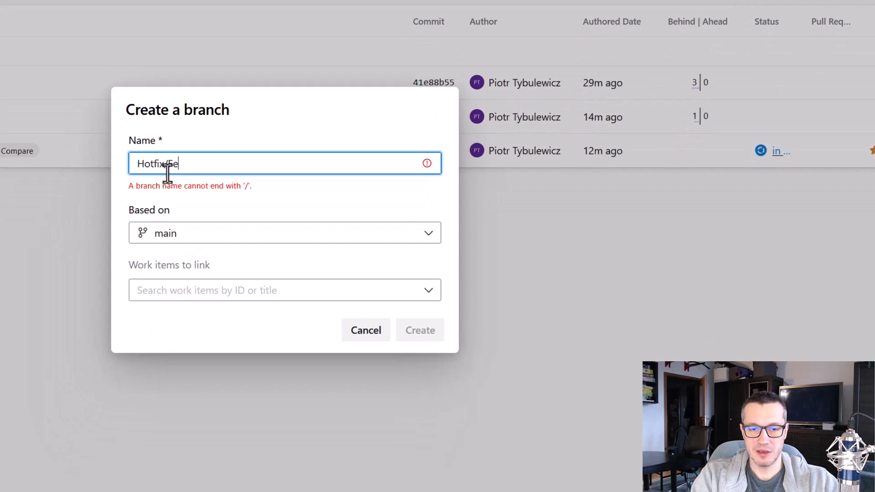
type("1")
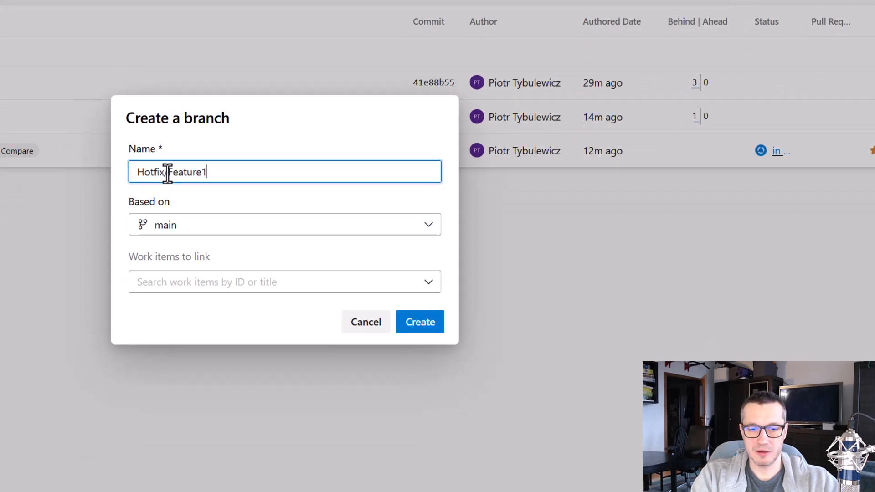
type("Fix")
Base the new branch on commit 289a6296 using its copied full ID, then create the branch
left_click(341, 230)
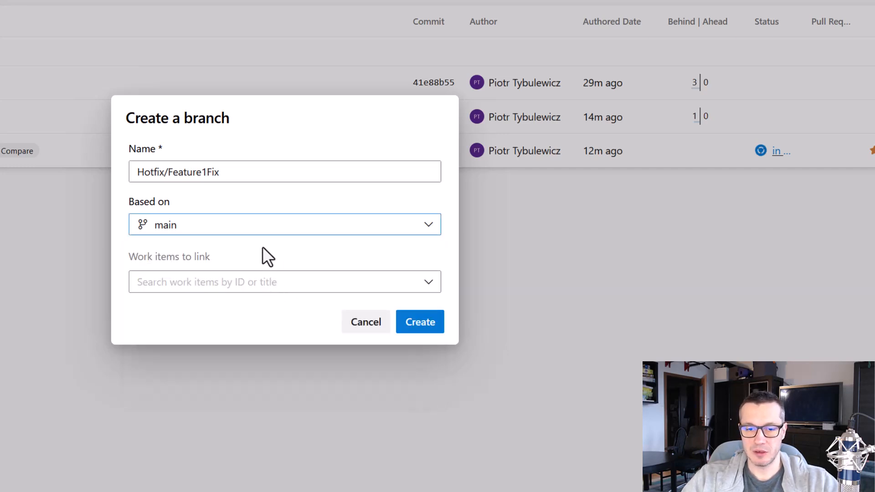
left_click(266, 232)
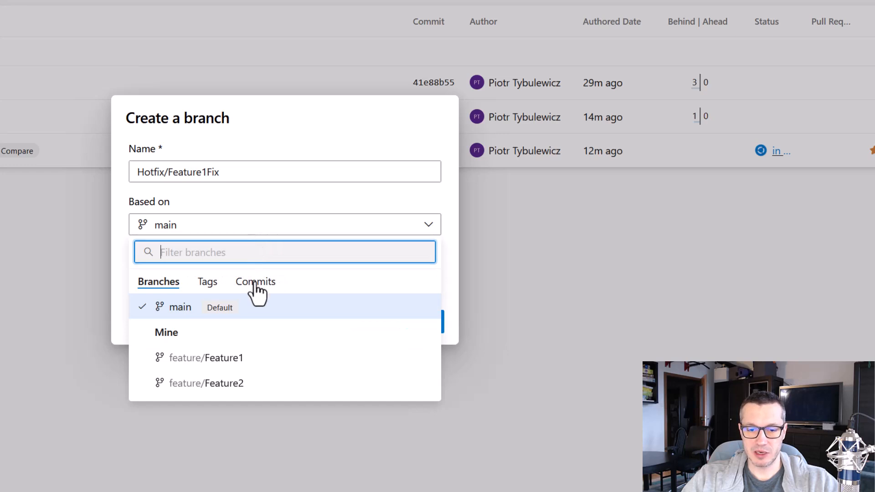
left_click(256, 287)
left_click(219, 252)
right_click(220, 252)
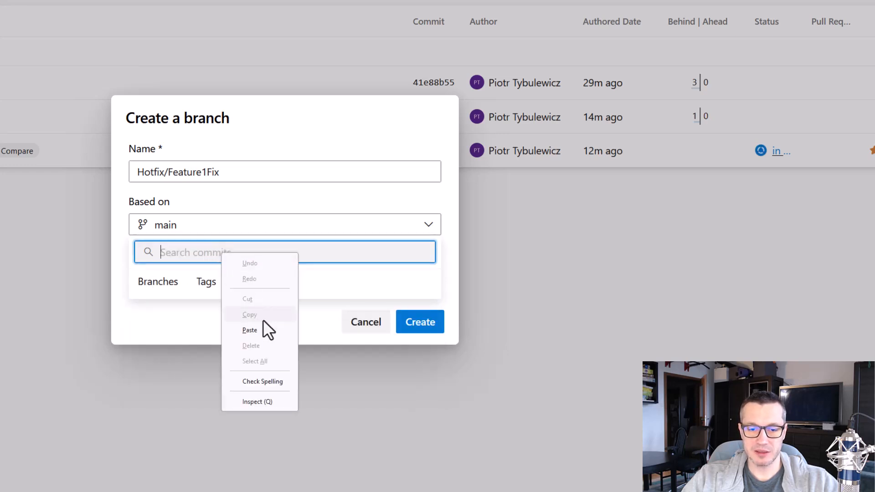
left_click(250, 330)
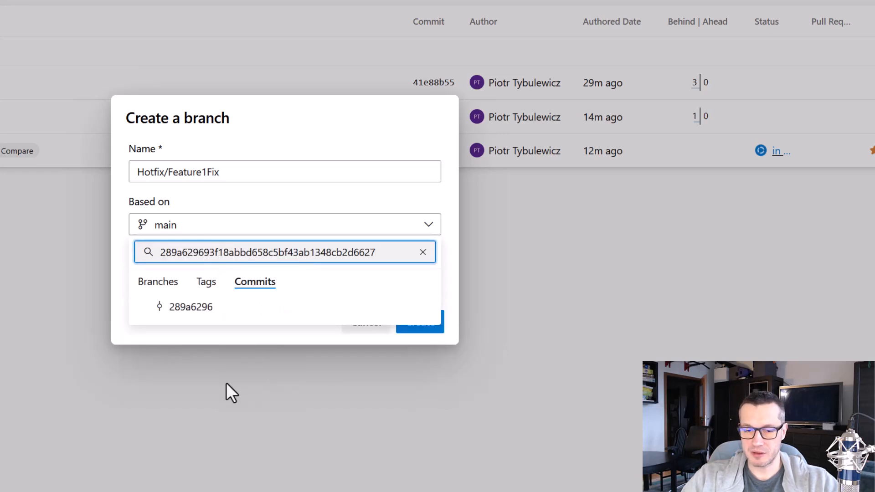
left_click(191, 307)
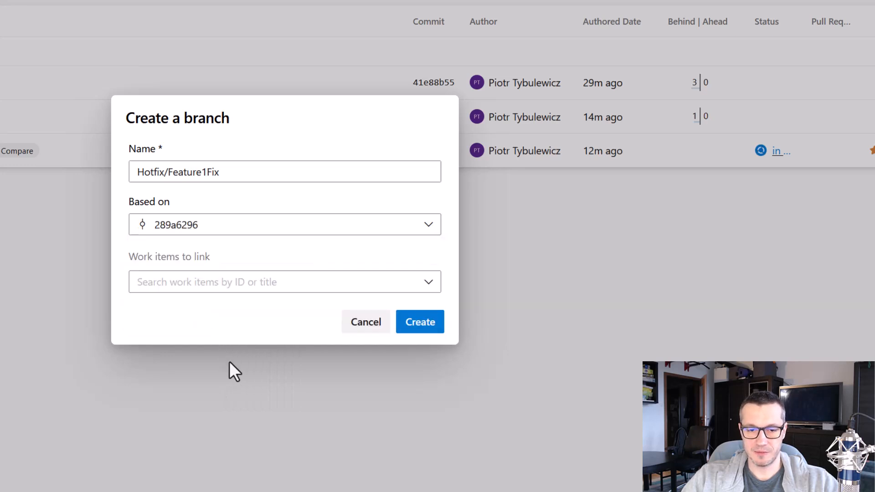
left_click(425, 328)
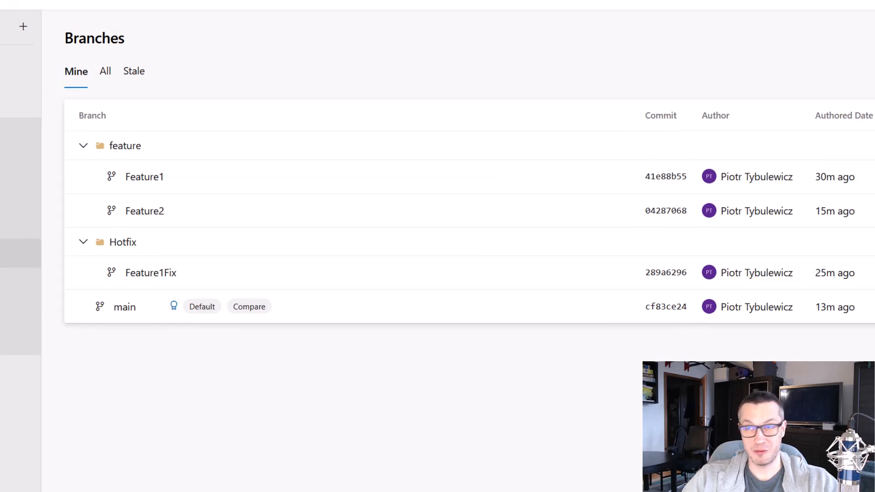
Return to Azure Data Factory, reload it, and switch the working branch to Hotfix/Feature1Fix
left_click(74, 12)
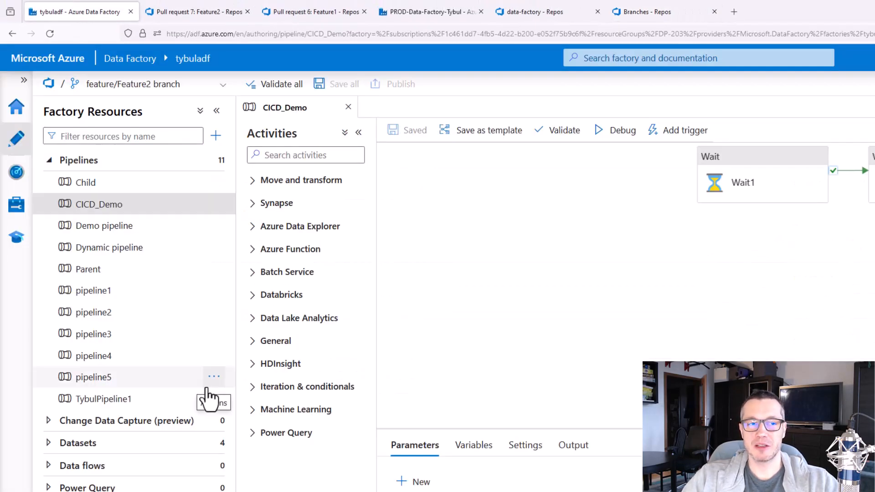
left_click(49, 33)
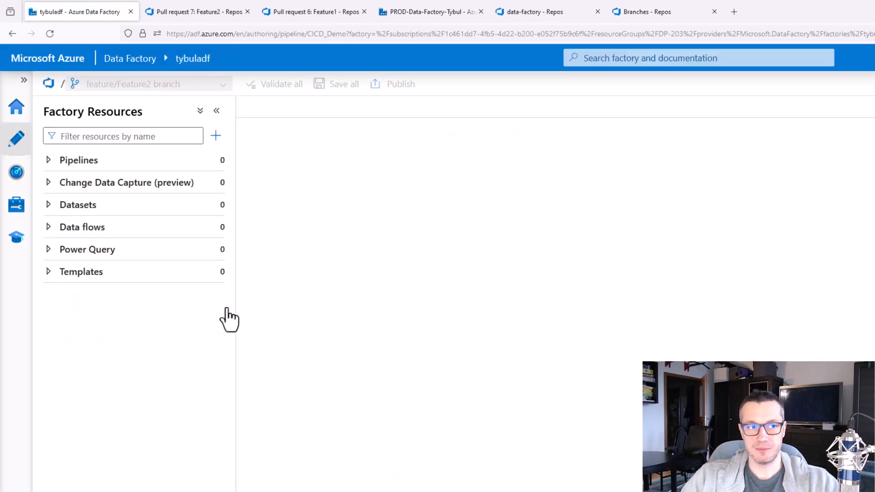
left_click(181, 84)
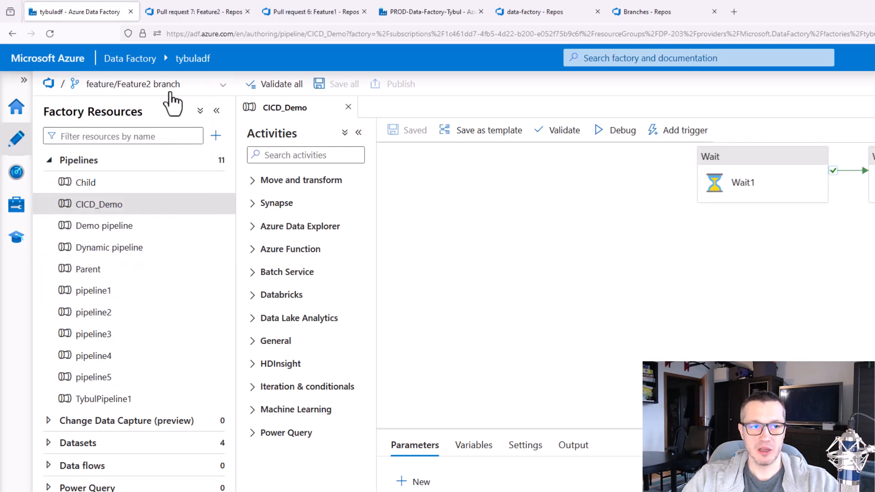
left_click(171, 86)
left_click(150, 170)
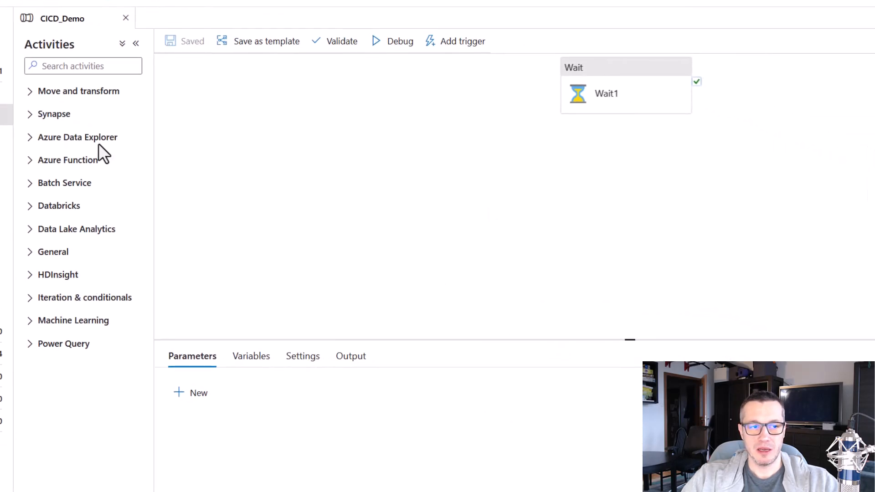
Inspect the Wait1 activity in CICD_Demo and add a second line "HOTFIXED!!!" to its description
left_click(619, 80)
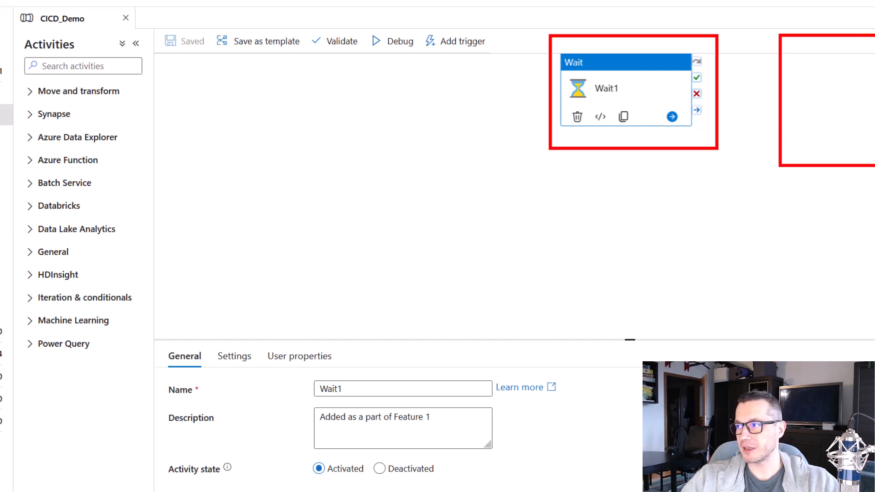
left_click(597, 201)
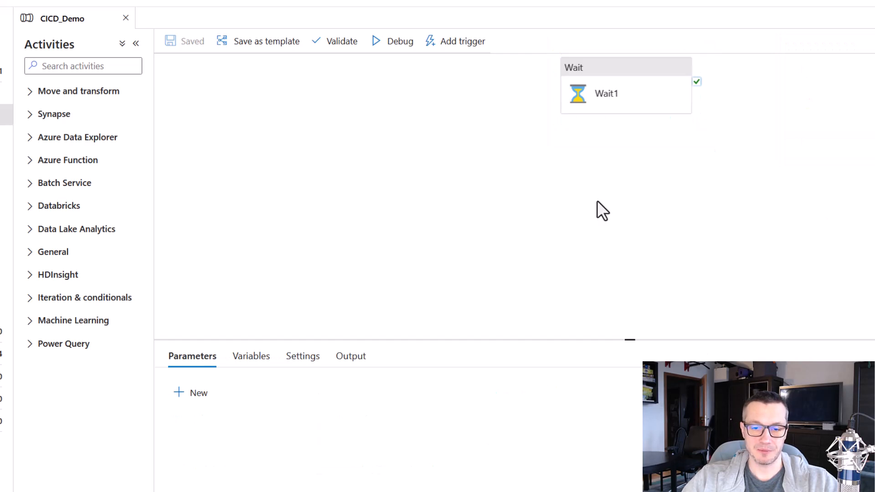
left_click(622, 77)
left_click(461, 418)
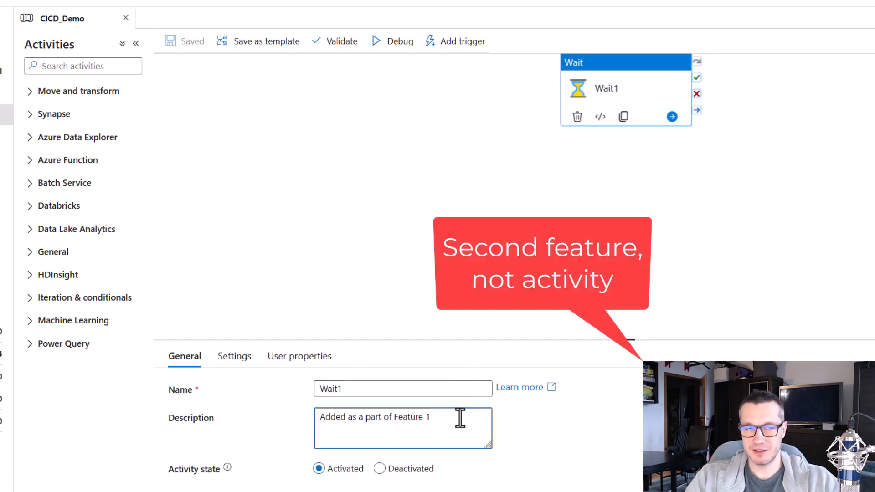
key("Return")
type("HO")
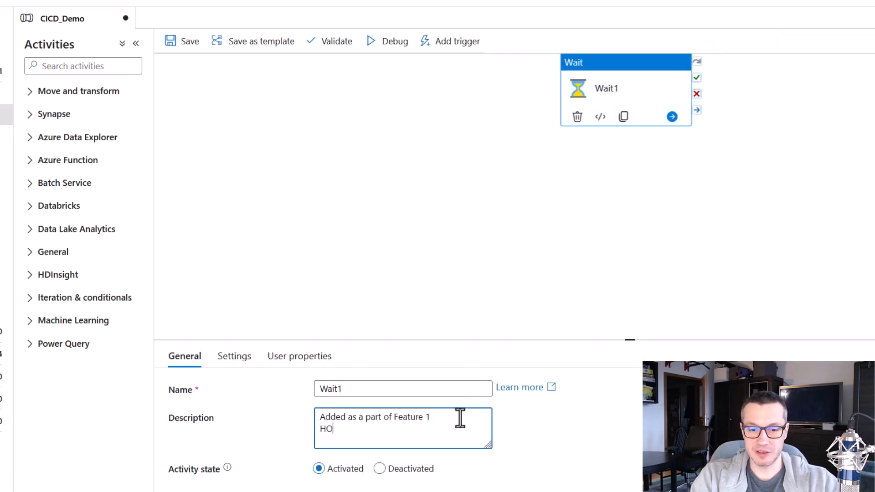
type("TFIXED!!!")
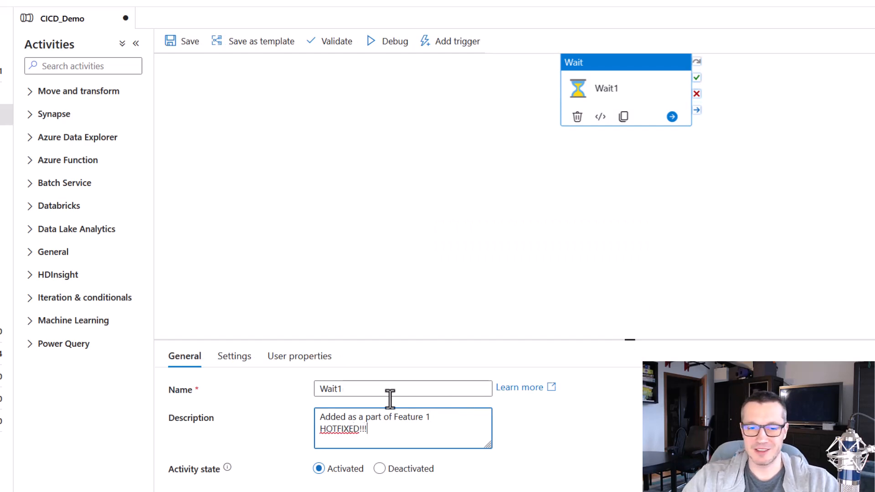
Save the CICD_Demo pipeline to the hotfix branch and start a debug run
left_click(291, 253)
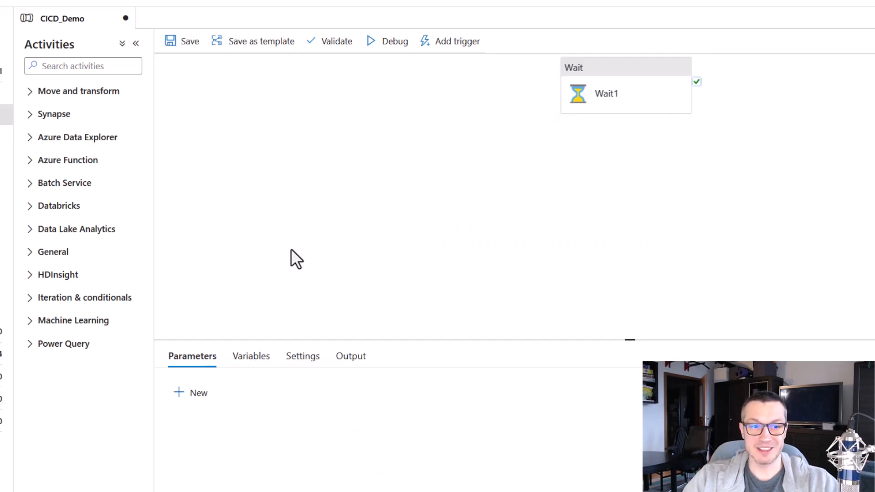
left_click(182, 42)
left_click(713, 474)
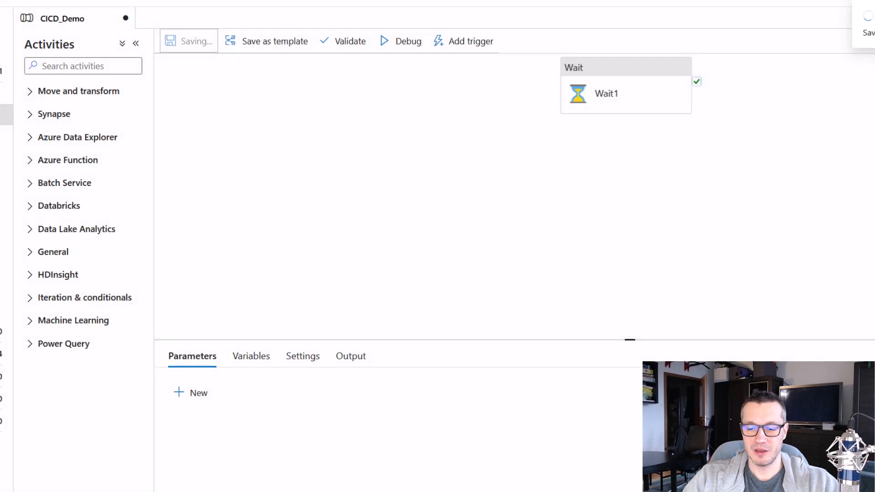
left_click(394, 46)
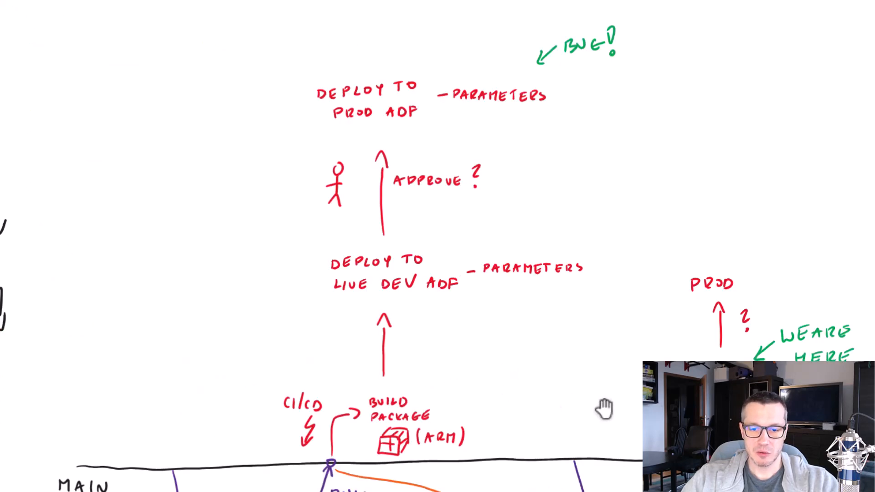
Review the hotfix branch flow on the whiteboard diagram, temporarily framing its manual trigger in red
scroll(602, 406, "down", 10)
left_click_drag(669, 371, 669, 337)
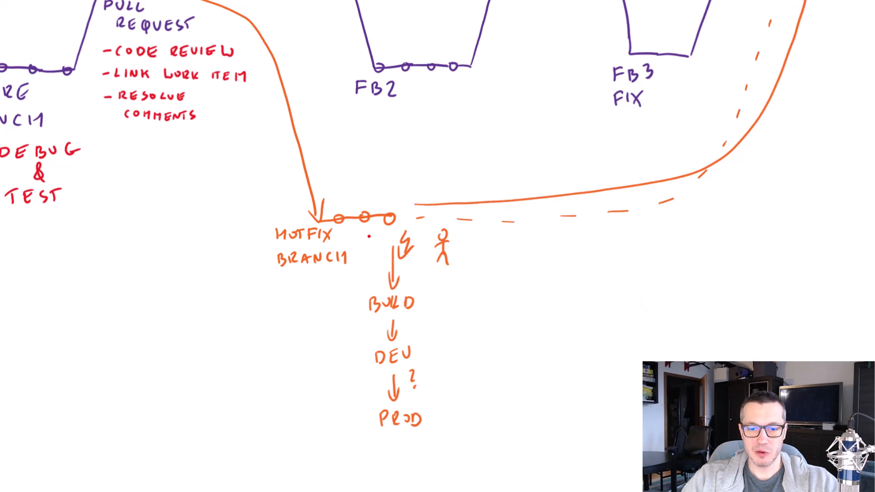
left_click_drag(356, 224, 491, 276)
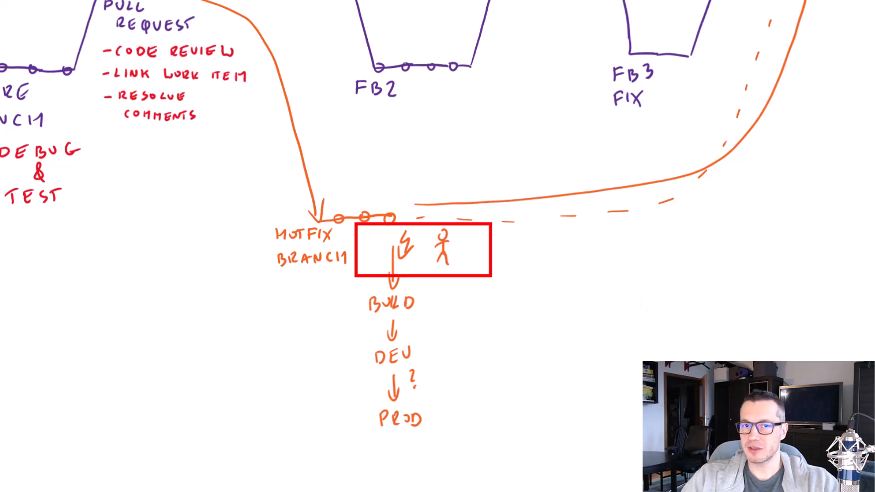
key("Escape")
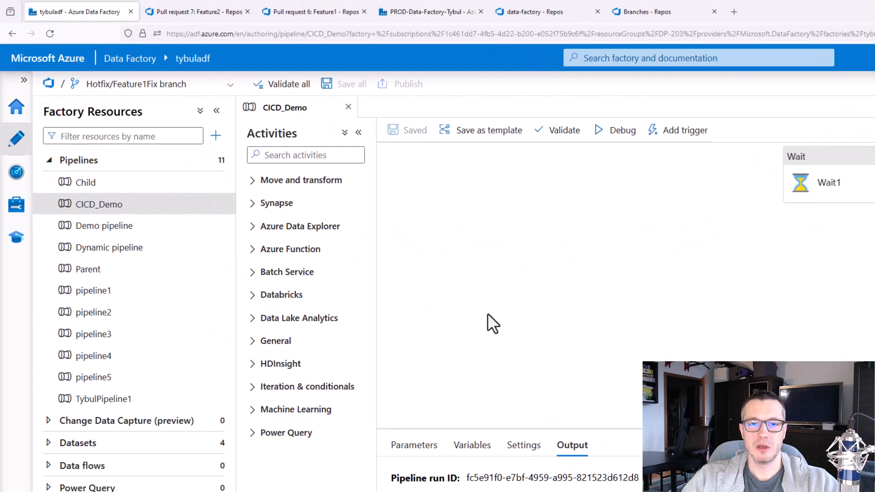
Switch to Azure DevOps and open the run history of the DataFactory pipeline
left_click(663, 14)
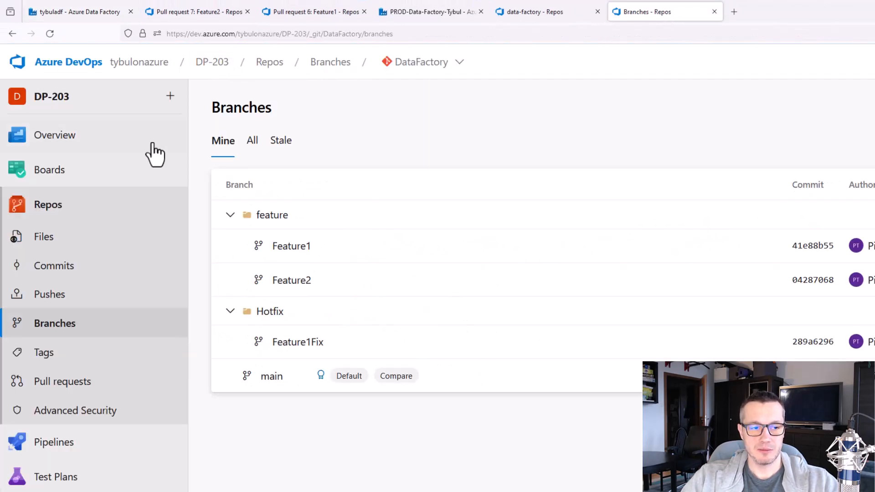
left_click(49, 455)
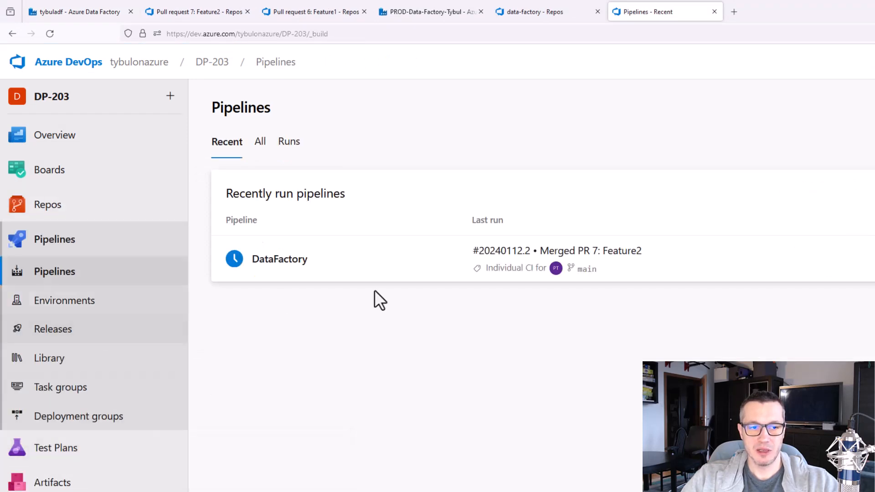
left_click(746, 275)
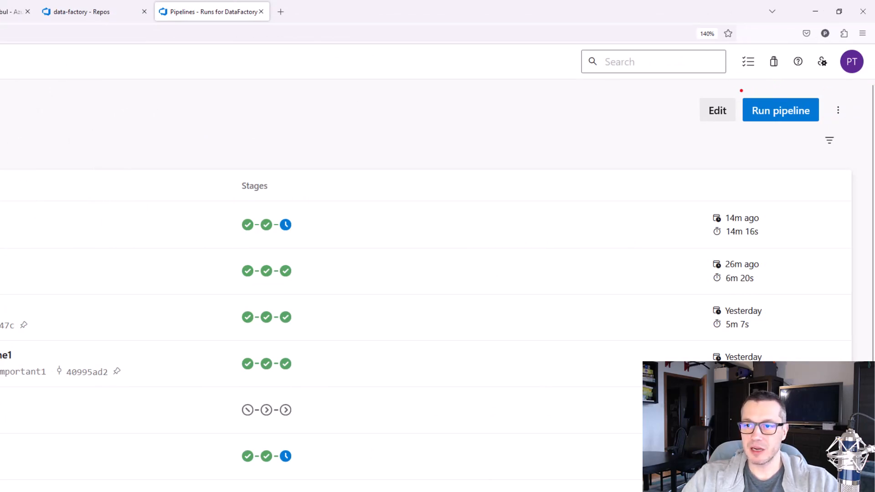
Manually run the DataFactory pipeline on the Hotfix/Feature1Fix branch
left_click(795, 122)
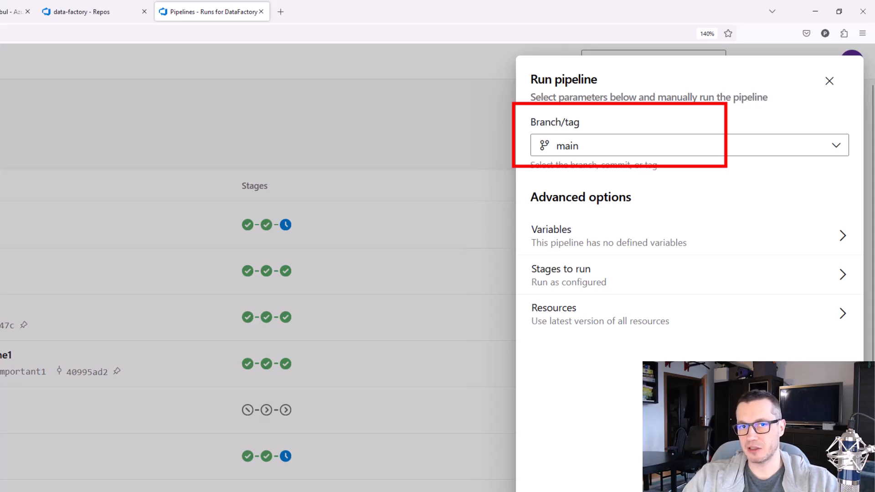
left_click(733, 147)
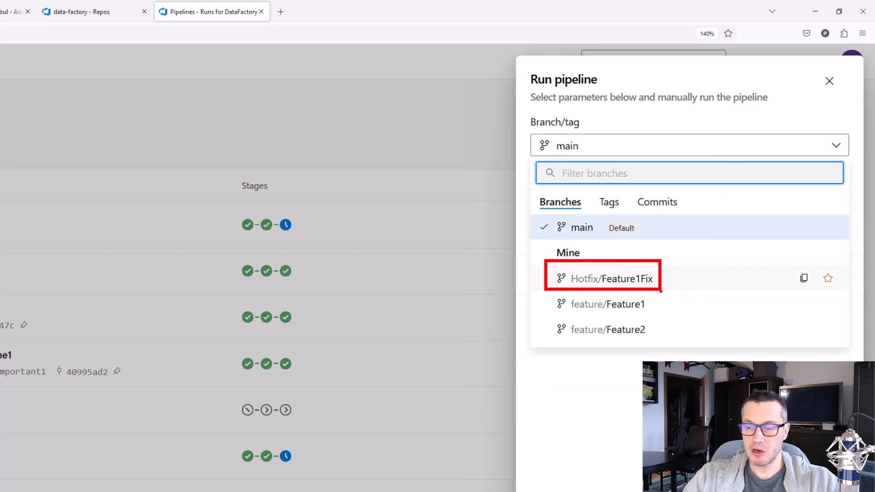
left_click(663, 146)
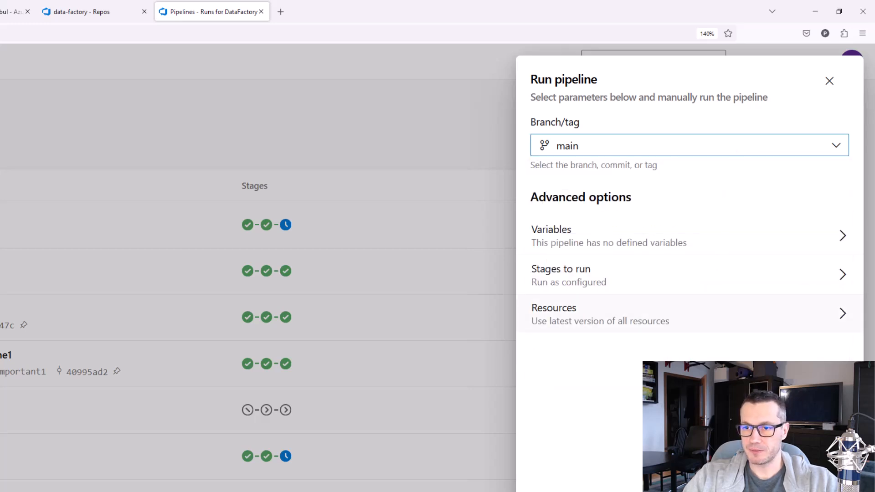
left_click(659, 152)
left_click(639, 279)
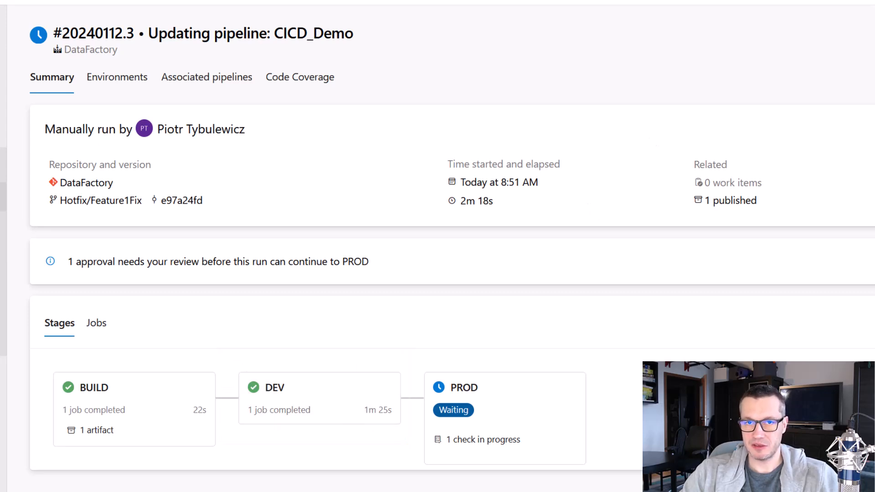
Return to the tybuladf data factory, switch it to live mode, and inspect the Wait1 activity in CICD_Demo
left_click(91, 12)
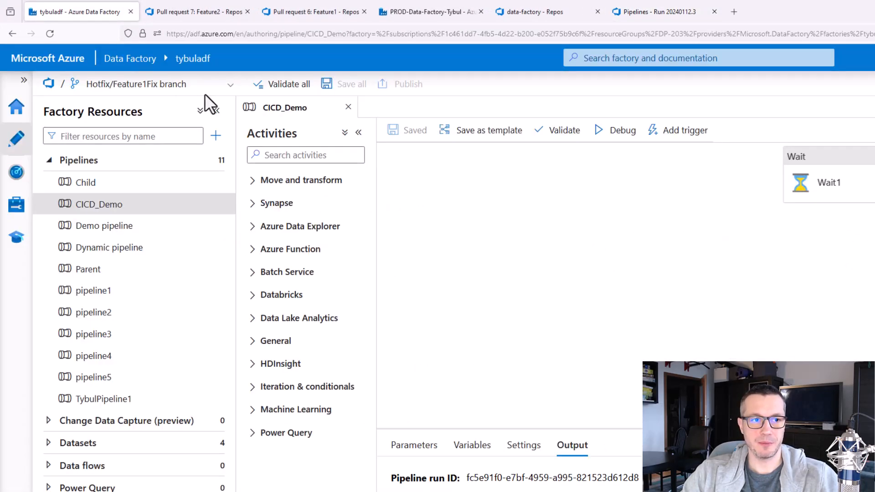
left_click(205, 89)
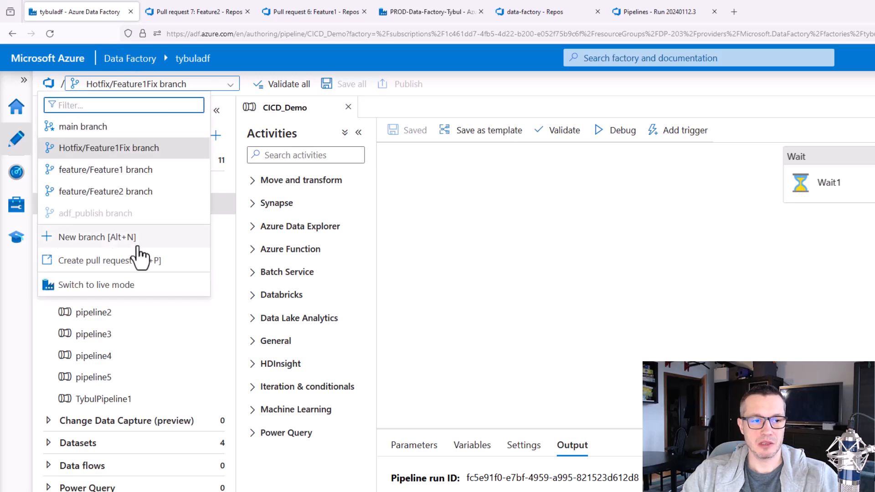
left_click(129, 287)
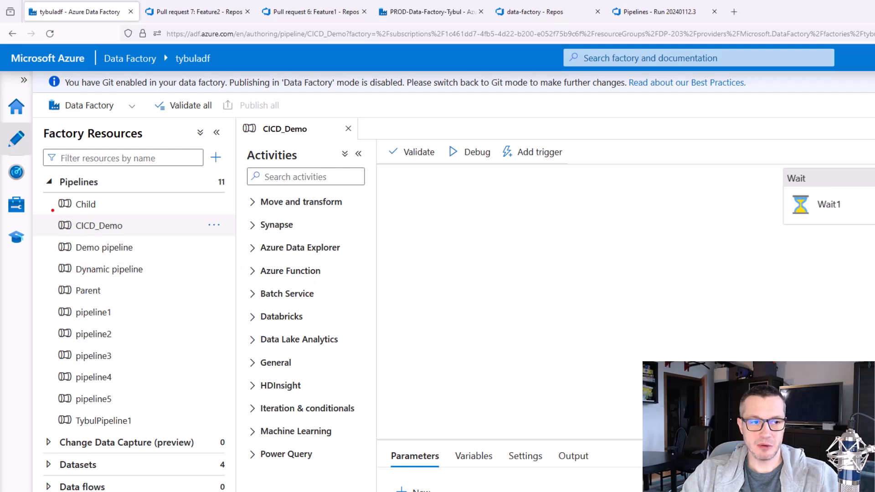
left_click(852, 189)
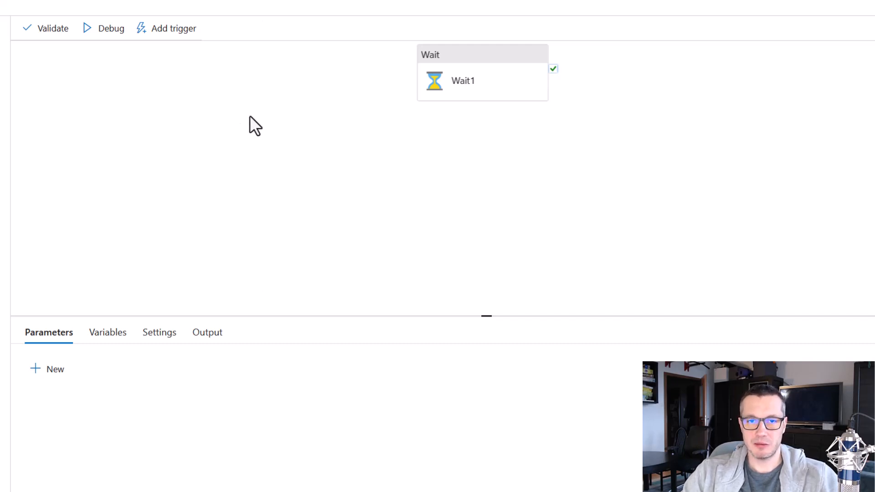
Return to pipeline run 20240112.3 and approve its PROD stage with the comment "OK"
left_click(646, 10)
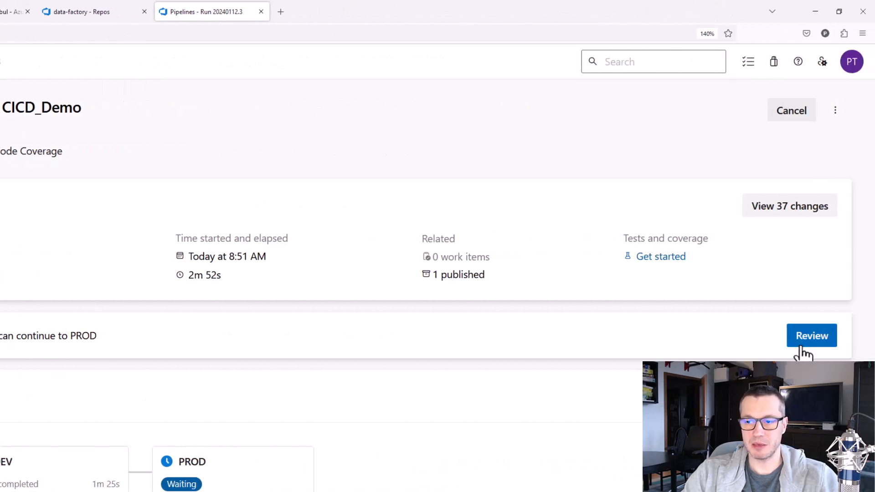
left_click(800, 347)
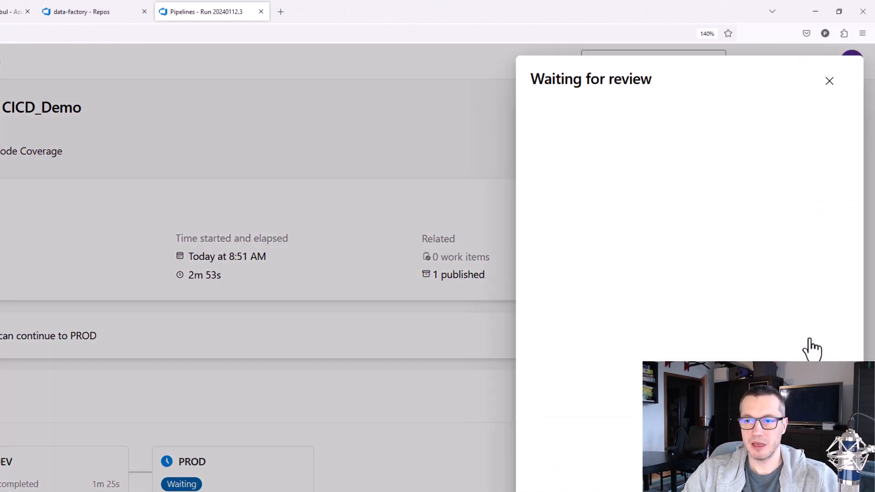
type("OK")
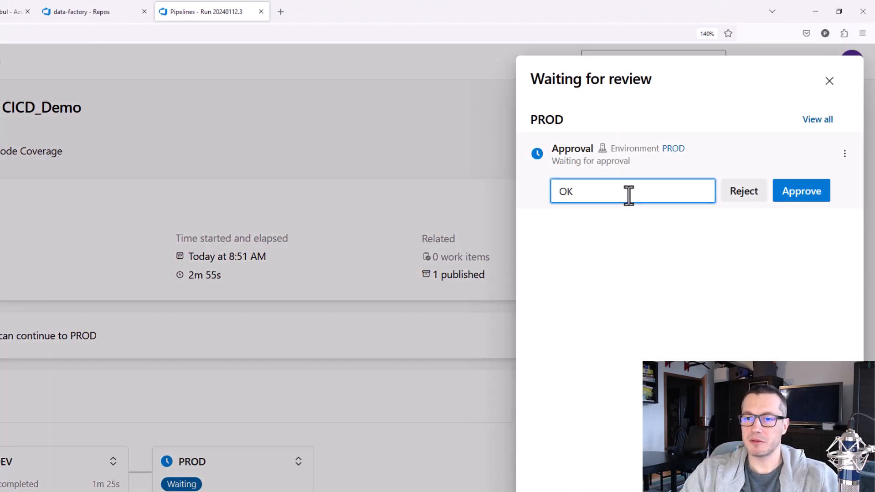
left_click(798, 197)
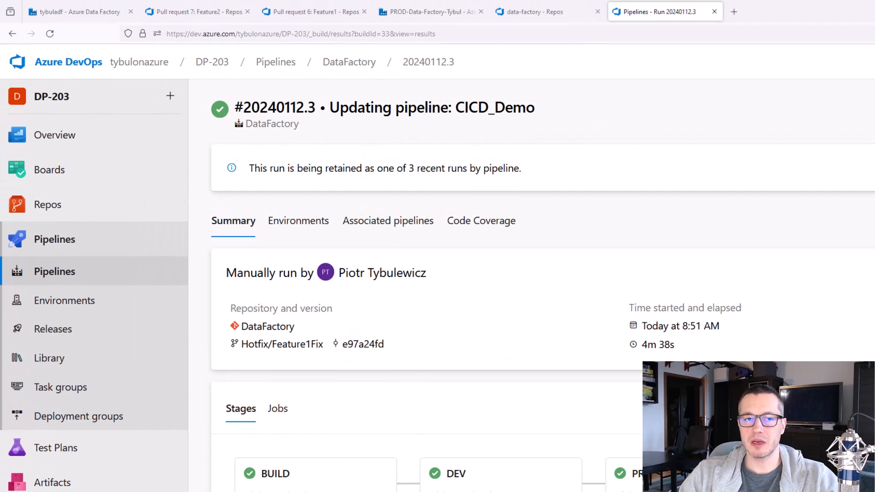
Reload the PROD-Data-Factory-Tybul factory and inspect the Wait1 activity in its CICD_Demo pipeline
left_click(431, 12)
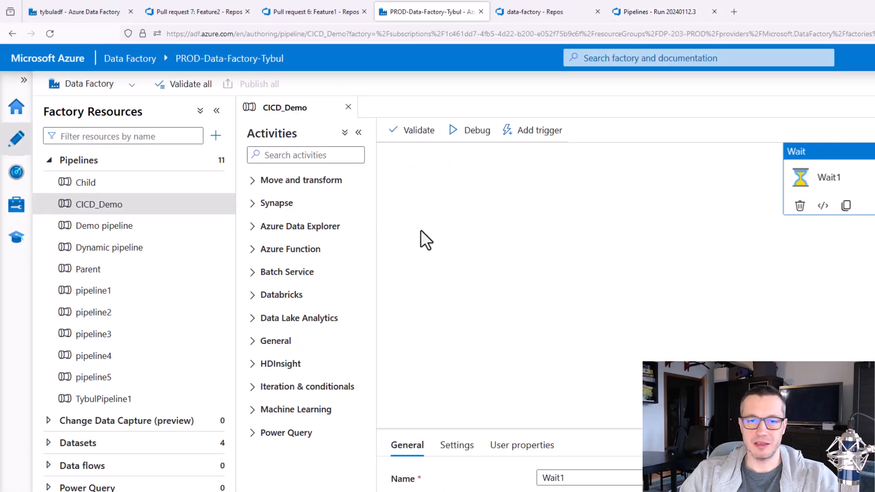
left_click(50, 33)
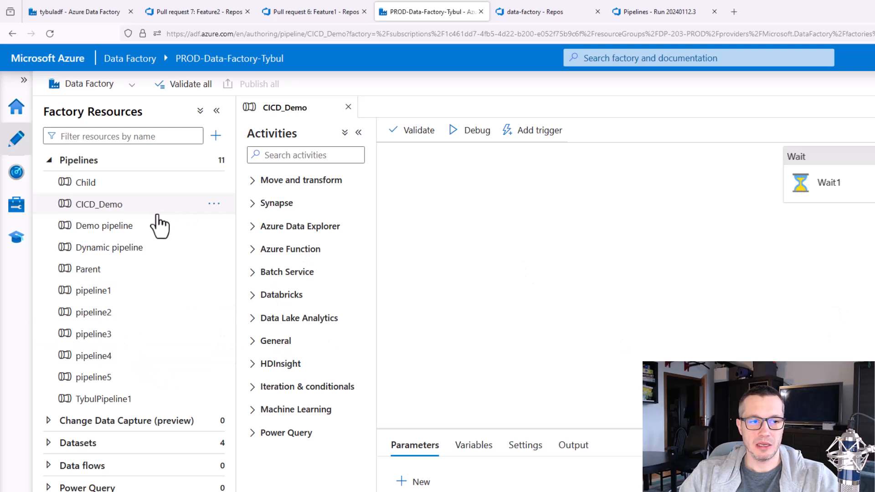
left_click(98, 207)
left_click(840, 169)
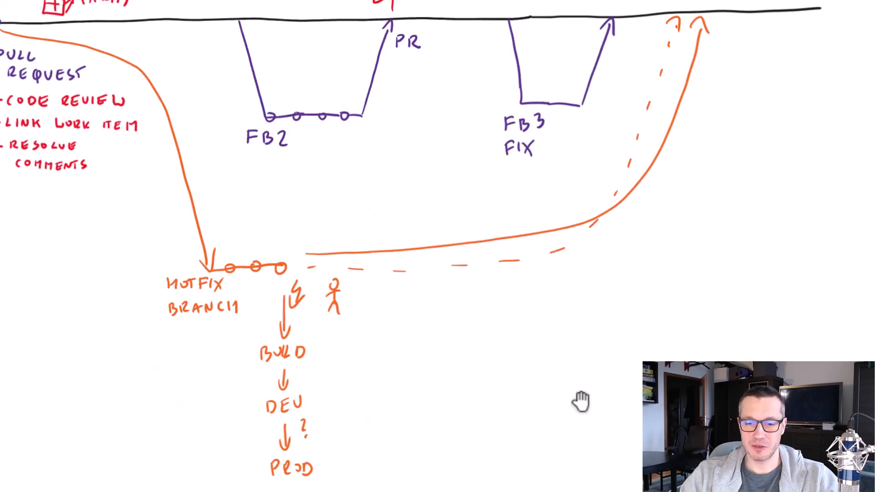
Review the hotfix merge back to main on the whiteboard diagram, temporarily tracing its arrow in red
left_click_drag(581, 401, 577, 455)
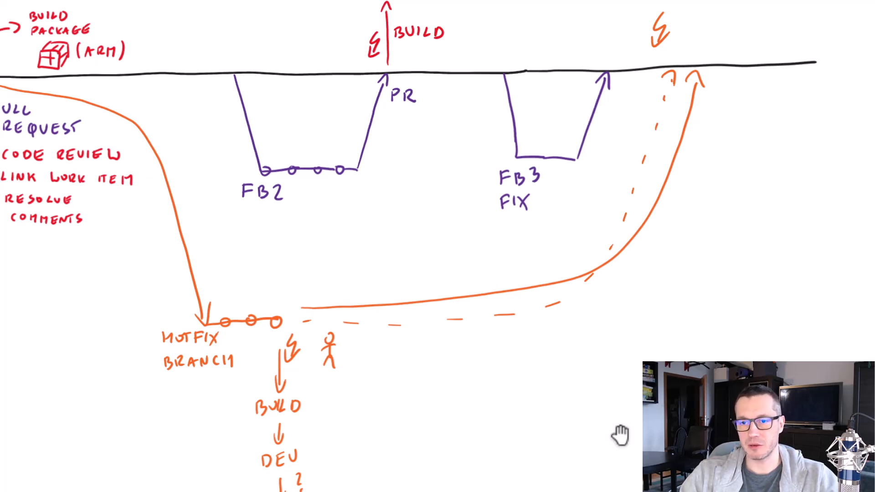
left_click_drag(657, 457, 633, 466)
mouse_move(285, 324)
left_mouse_down()
mouse_move(488, 325)
mouse_move(670, 92)
mouse_move(683, 113)
left_mouse_up()
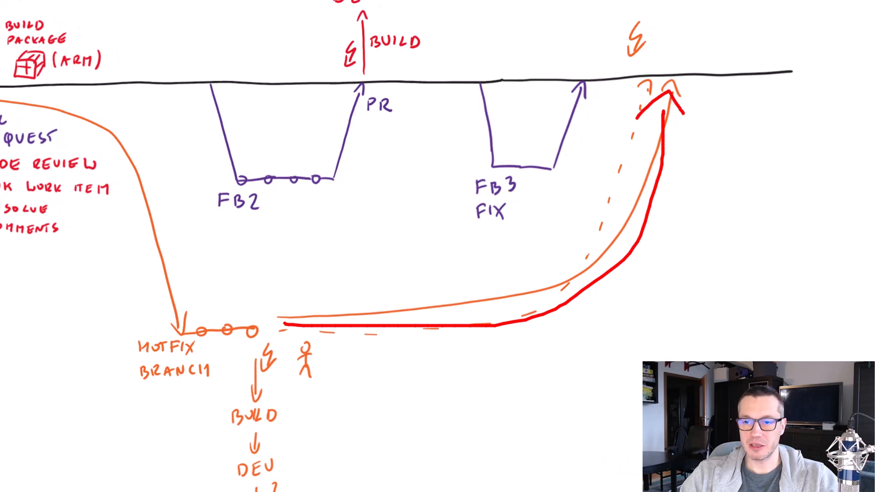
mouse_move(665, 51)
left_mouse_down()
mouse_move(669, 21)
mouse_move(686, 50)
left_mouse_up()
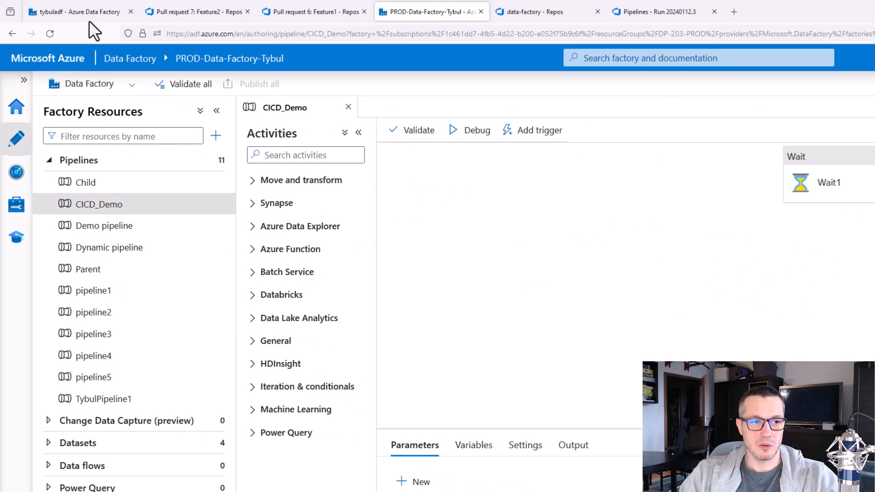
Switch the tybuladf factory back to Azure DevOps mode and start a pull request from Hotfix/Feature1Fix into main
left_click(91, 12)
left_click(132, 112)
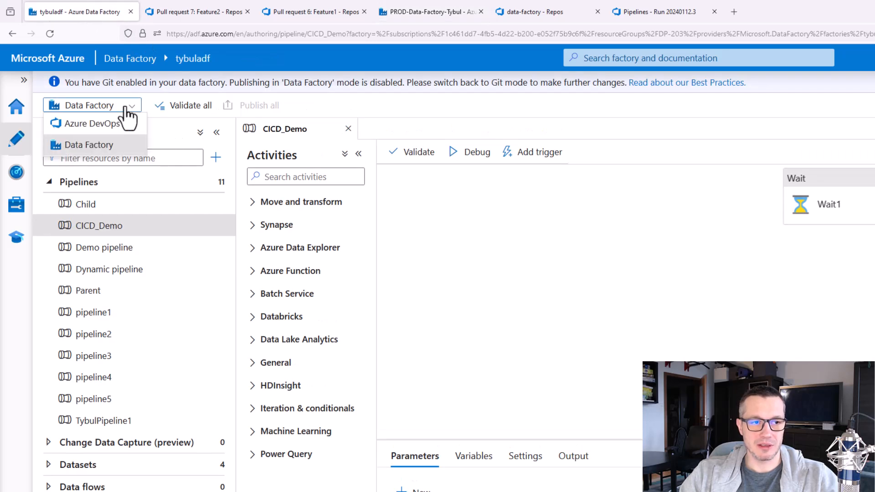
left_click(116, 124)
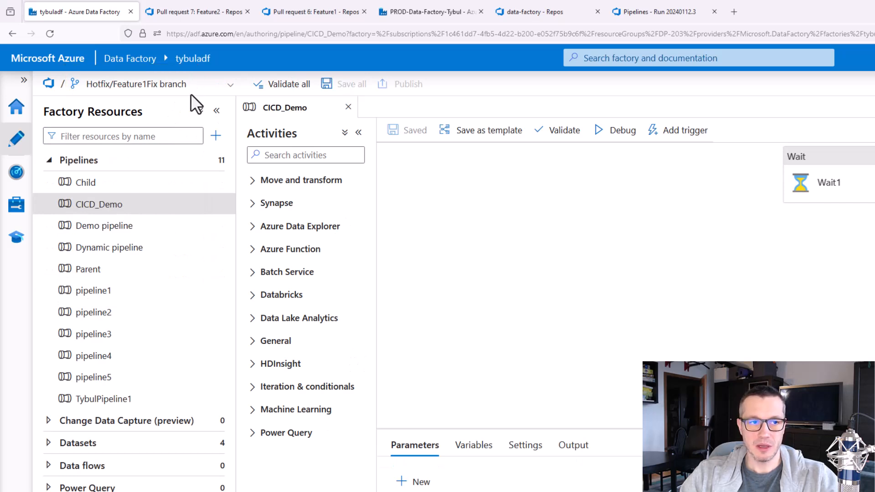
left_click(221, 87)
left_click(159, 262)
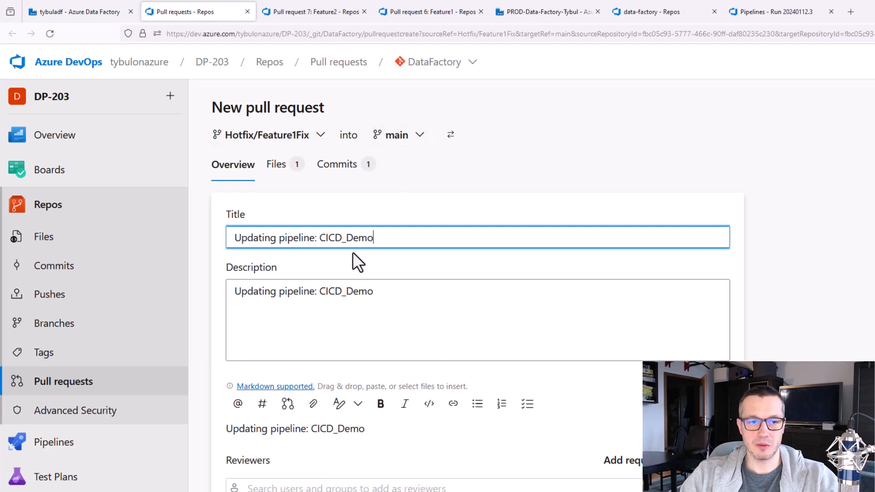
Title the pull request "Hotfix for Feature1" and create it
left_click_drag(388, 238, 124, 238)
type("Hotfix")
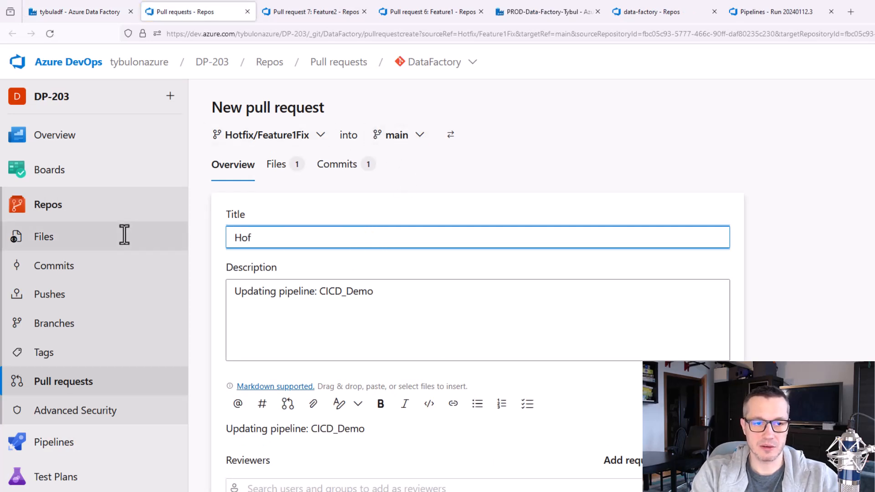
key("BackSpace")
key("BackSpace")
key("BackSpace")
key("BackSpace")
type("tof")
key("BackSpace")
key("BackSpace")
type("fix for Feat")
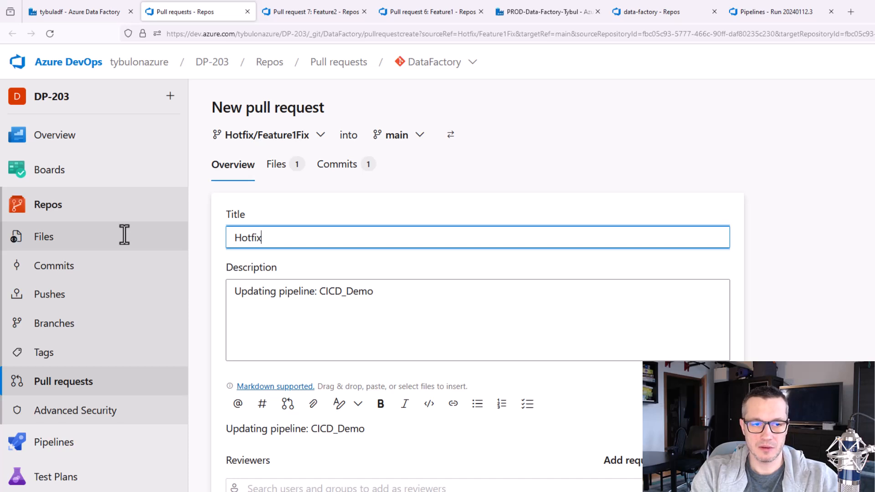
type("ure1")
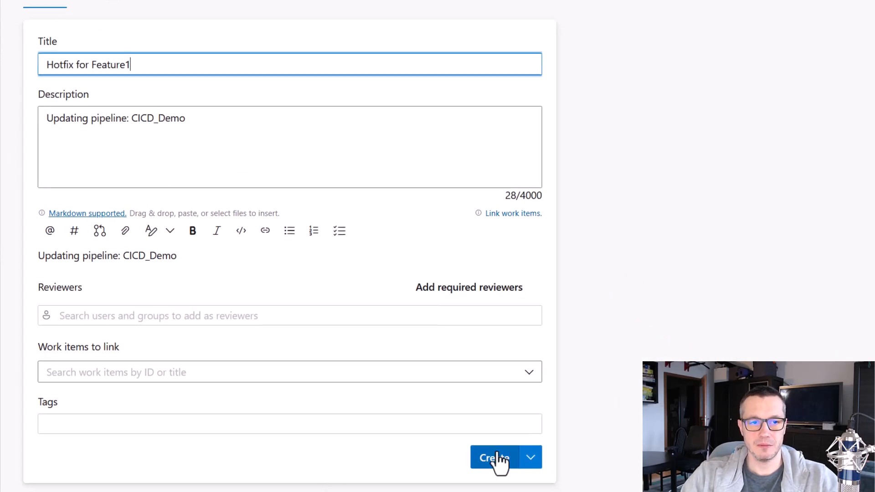
left_click(497, 453)
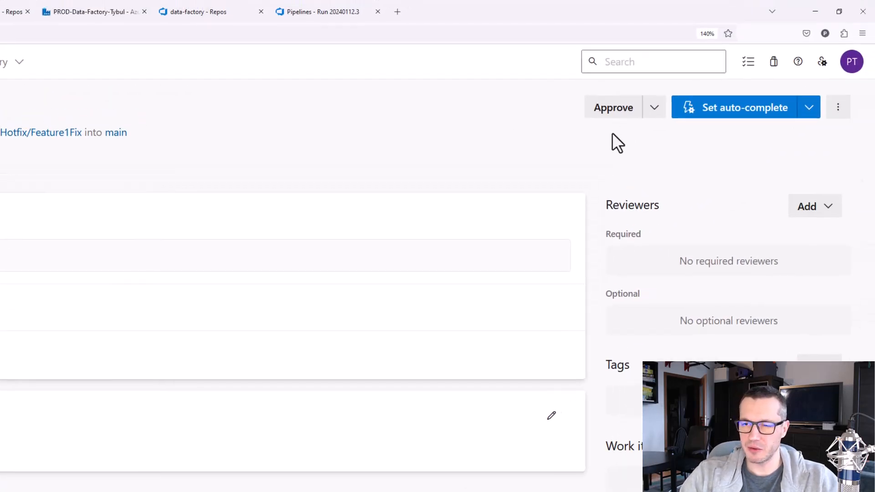
Approve the hotfix pull request and complete its merge, overriding branch policies with the reason "OK"
left_click(611, 113)
left_click(809, 108)
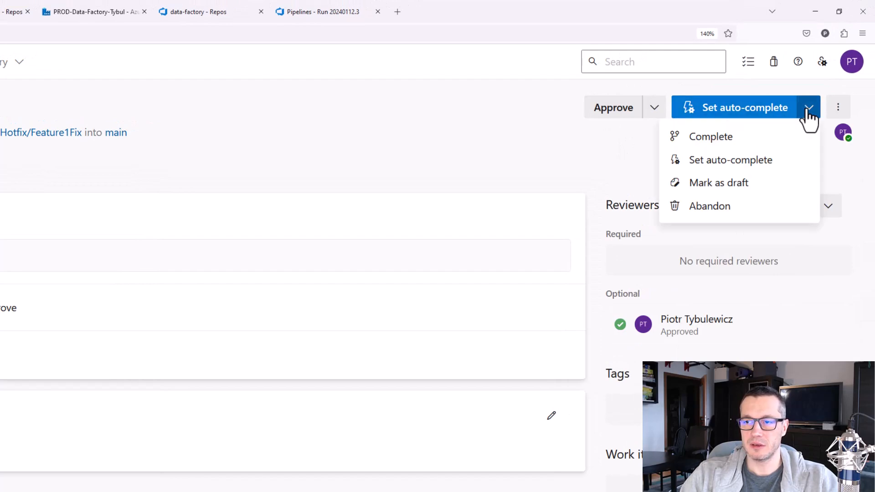
left_click(716, 139)
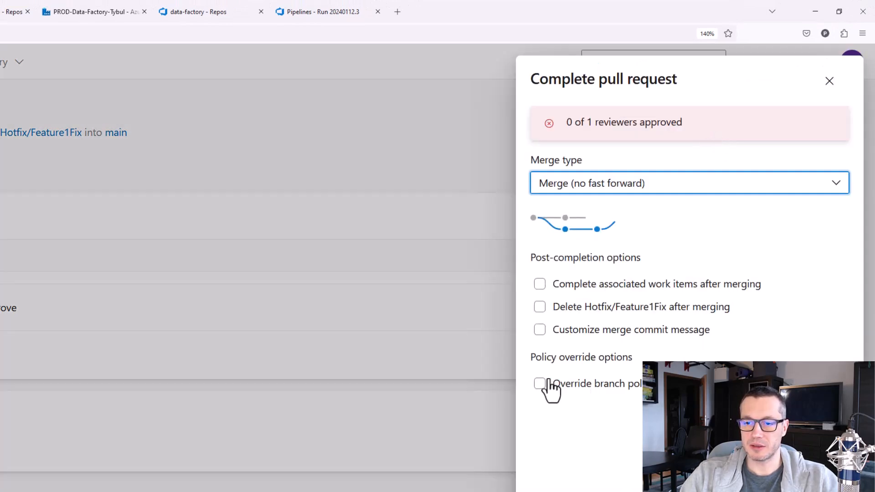
left_click(539, 384)
left_click(635, 410)
type("OK")
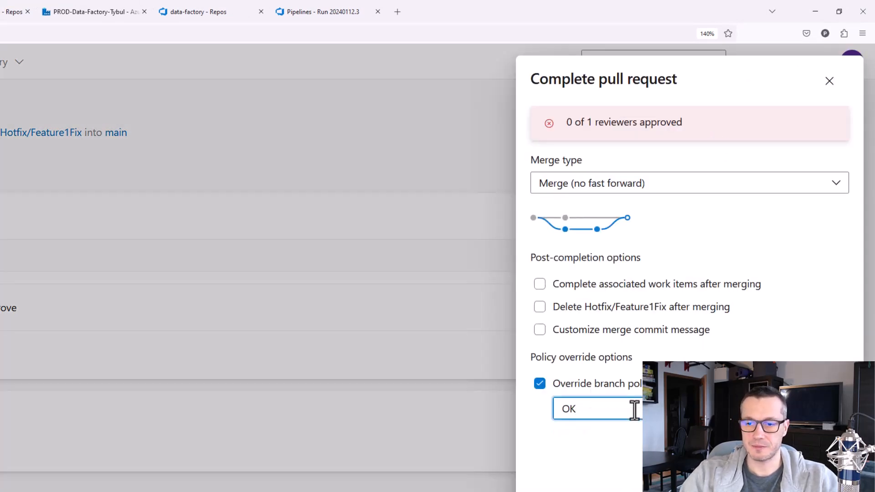
left_click(804, 483)
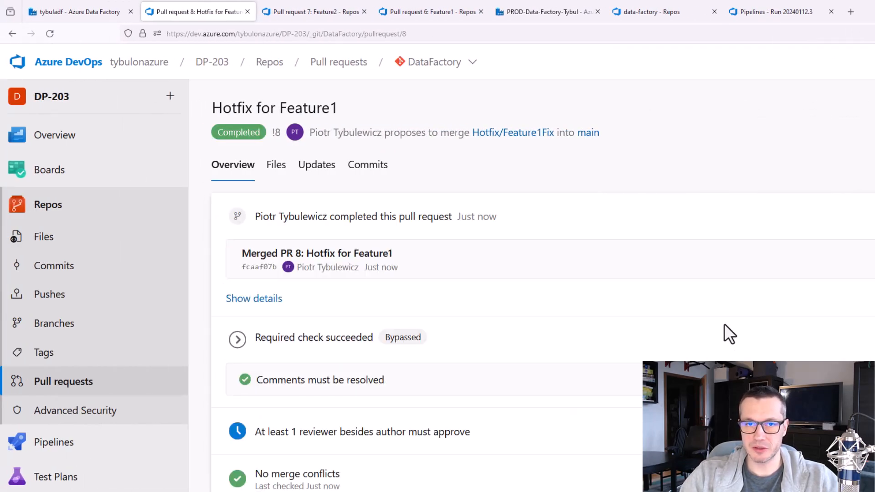
Review the DataFactory pipeline's run list, temporarily framing the "Merged PR 8: Hotfix for Feature1" and "Merged PR 7: Feature2" runs in red
left_click(773, 10)
left_click(59, 276)
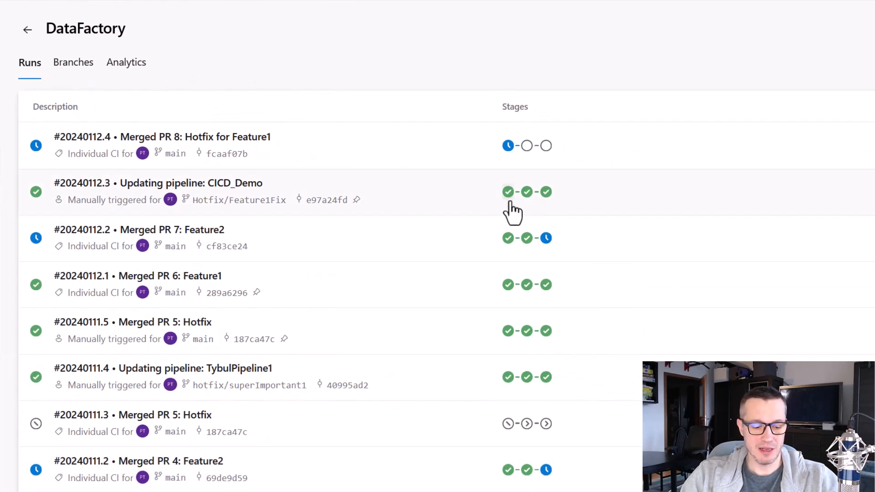
key("ctrl+2")
mouse_move(15, 117)
left_mouse_down()
mouse_move(321, 172)
mouse_move(597, 174)
left_mouse_up()
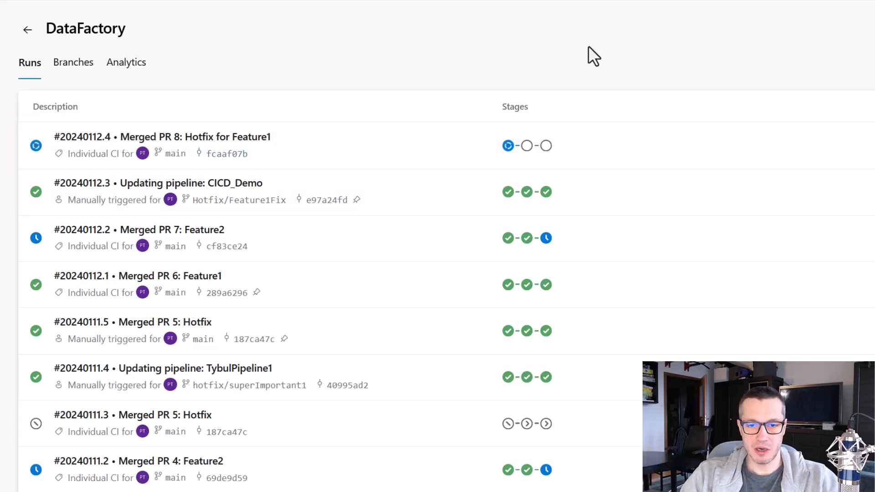
left_click_drag(17, 210, 623, 268)
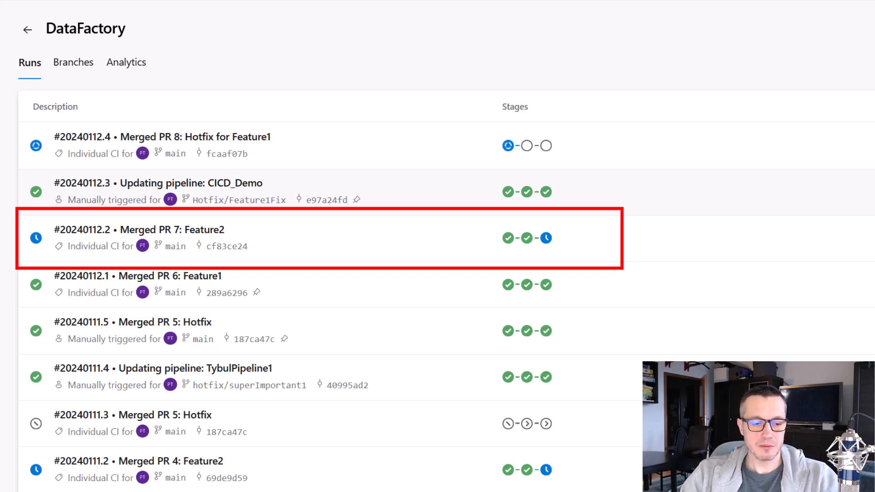
Review the FB2 path on the whiteboard, temporarily framing its Build-to-PROD chain, the BUILD label and the PROD label in red
key("Escape")
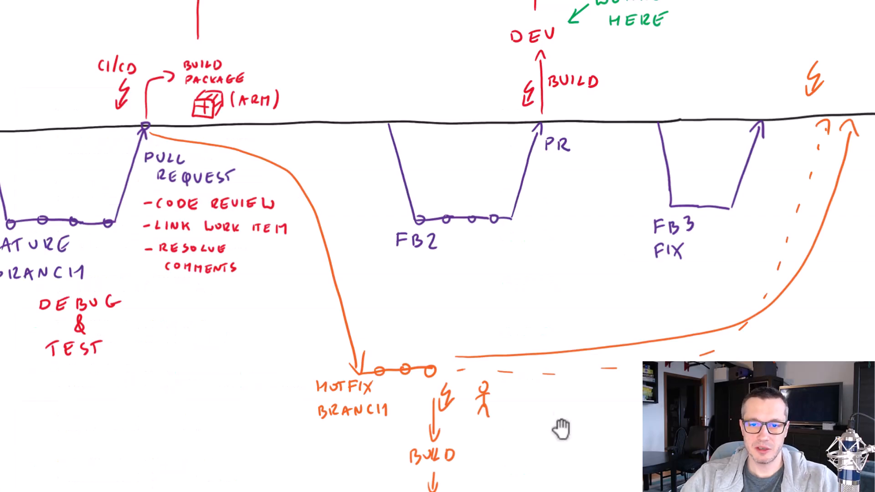
scroll(561, 428, "up", 3)
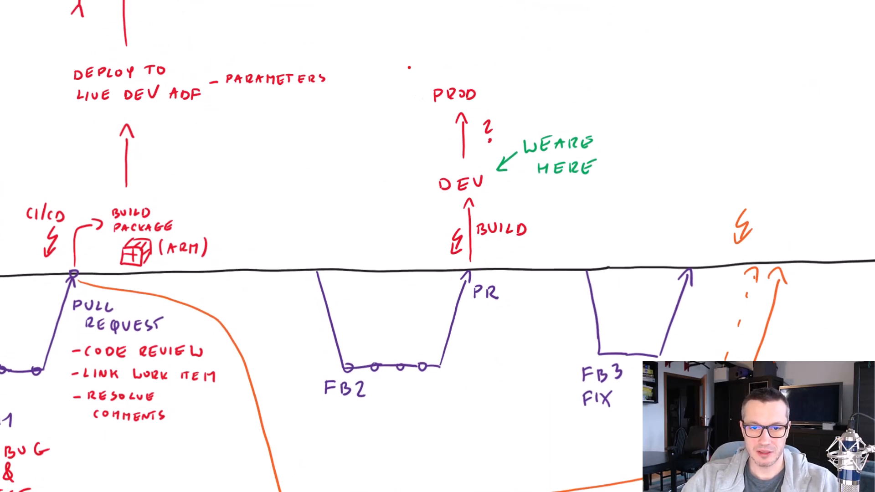
left_click_drag(410, 61, 541, 290)
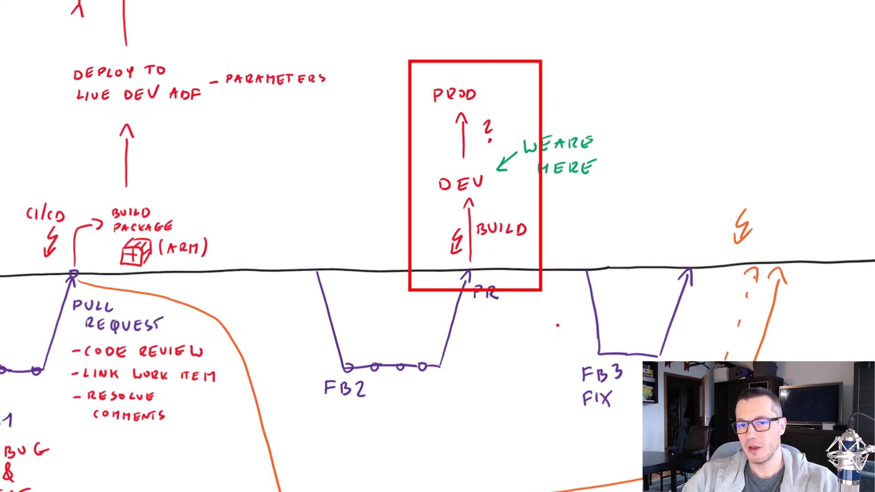
key("ctrl+z")
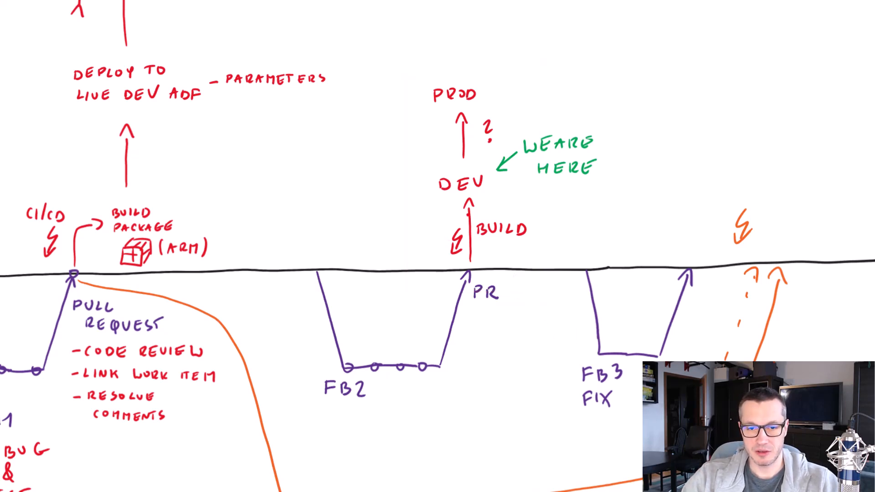
left_click_drag(466, 213, 551, 245)
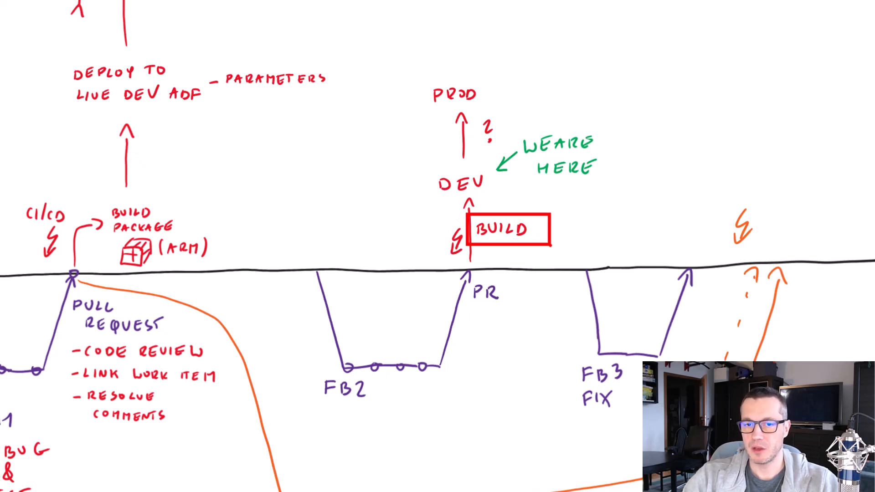
key("ctrl+z")
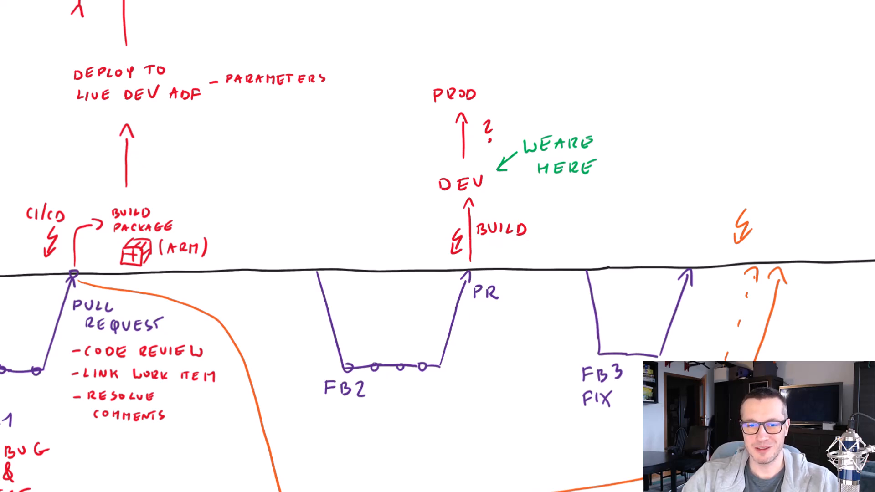
left_click_drag(413, 73, 490, 106)
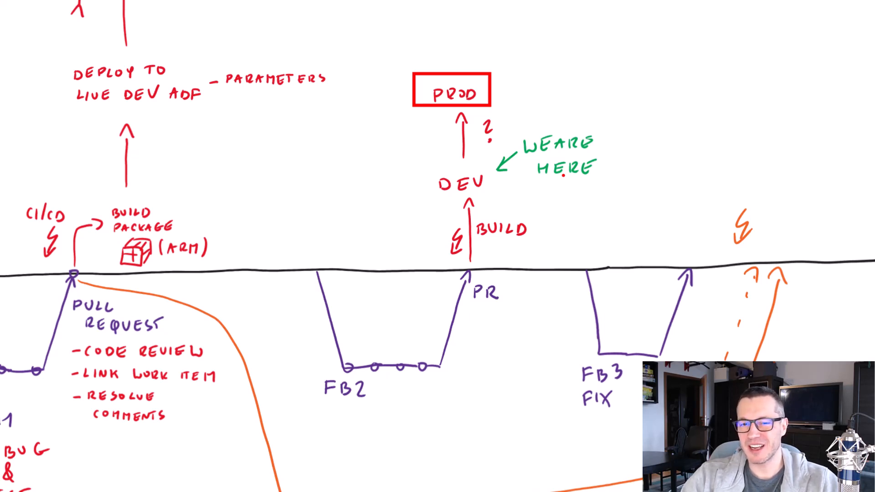
key("Escape")
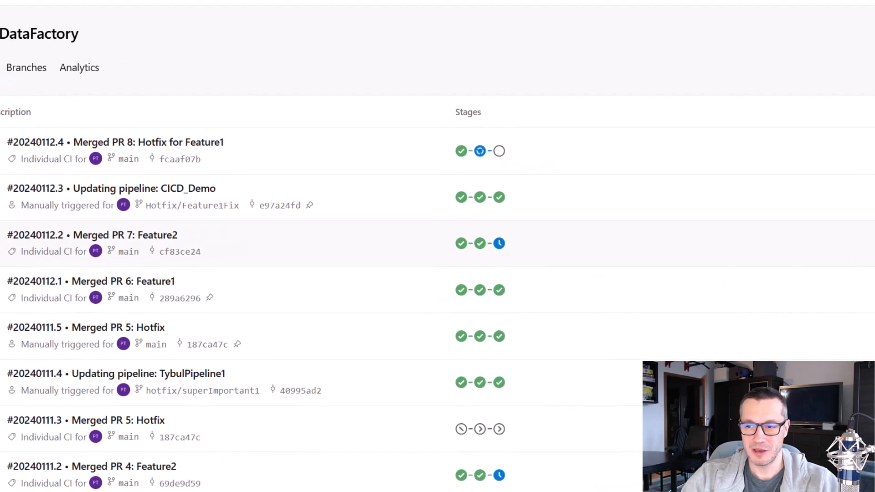
Open the "Merged PR 7: Feature2" run and reject its PROD deployment with the comment "No, the hotfix is not included."
left_click(850, 266)
left_click(385, 272)
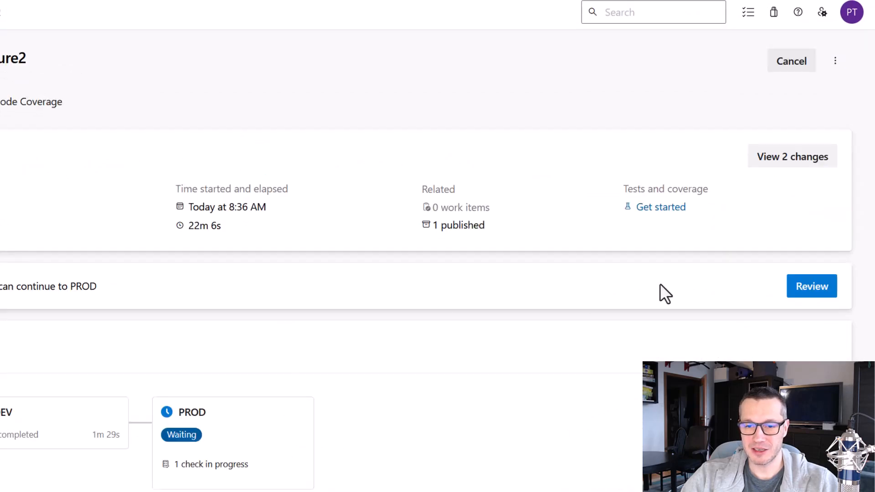
left_click(795, 289)
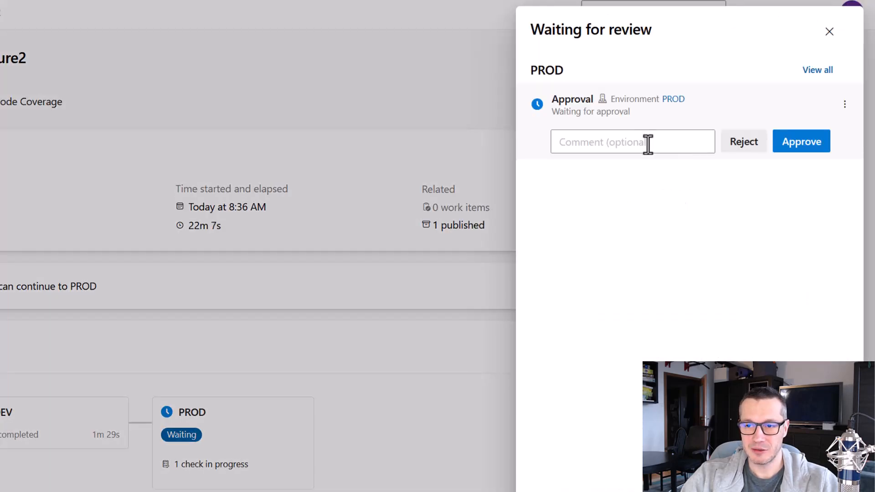
left_click(648, 143)
type("No, t")
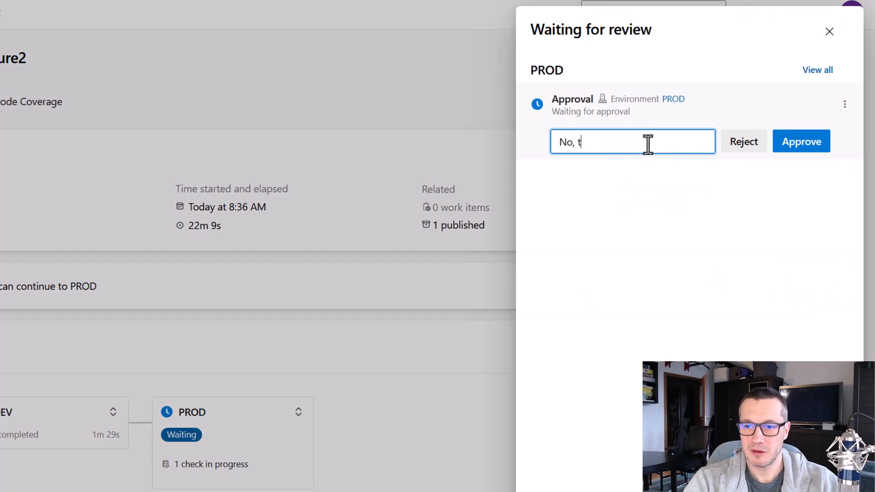
type("he hotfix is not")
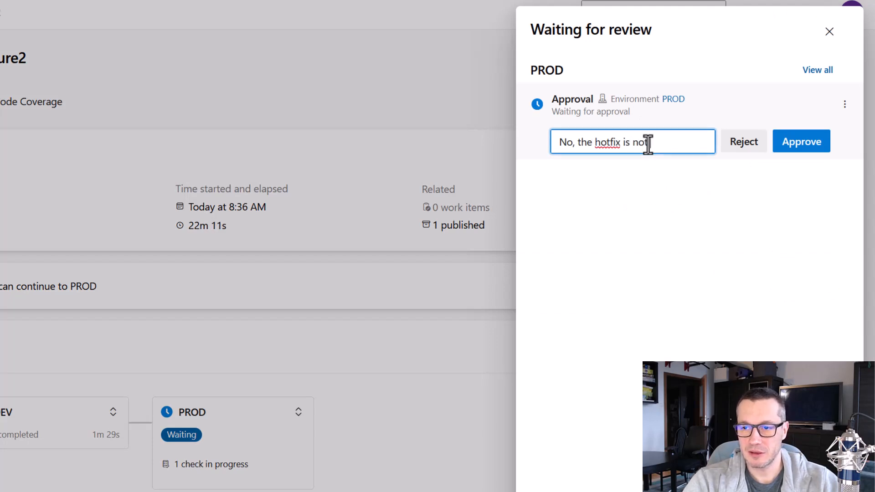
type(" included.")
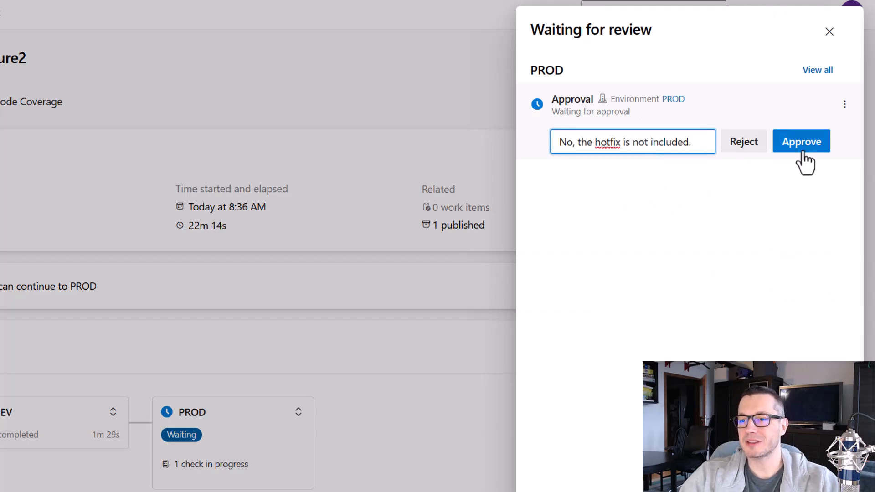
left_click(745, 145)
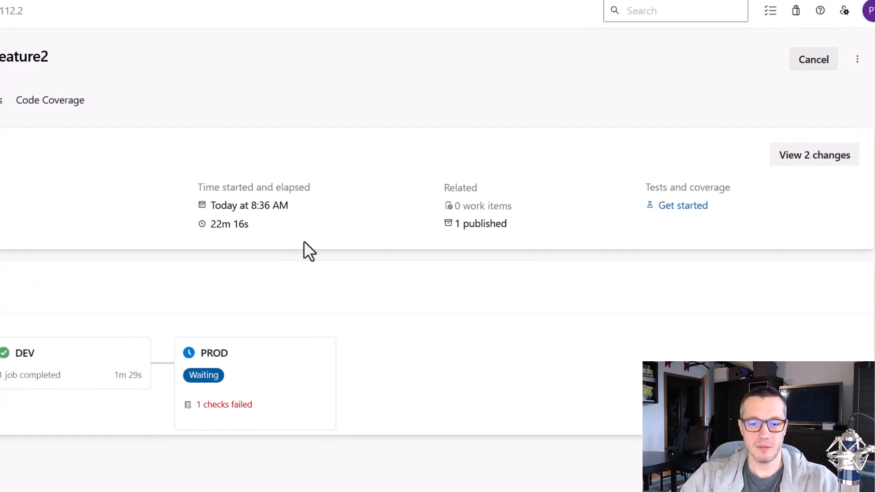
Return to the DataFactory pipeline's run list and temporarily frame the "Merged PR 7: Feature2" run in red
left_click(3, 202)
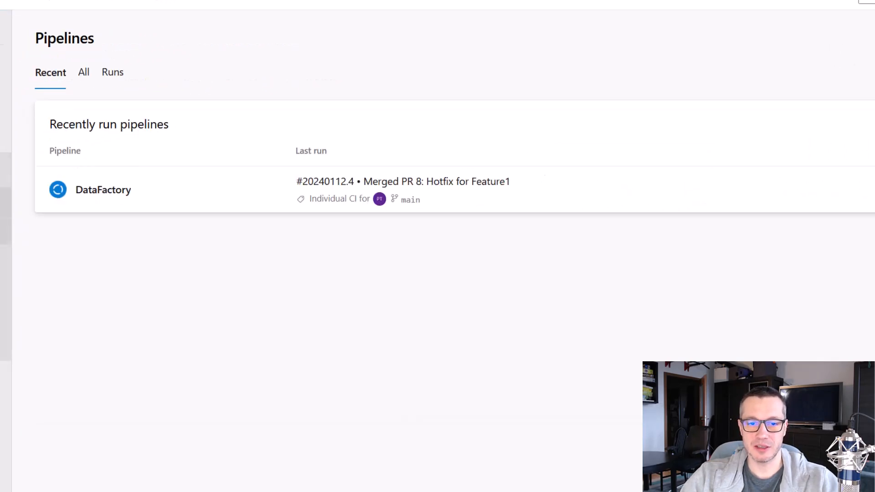
left_click(609, 197)
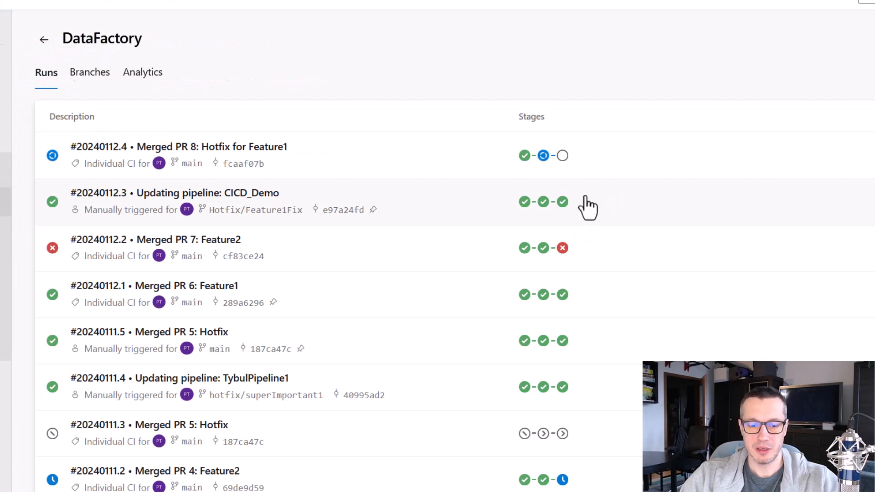
left_click_drag(22, 223, 616, 275)
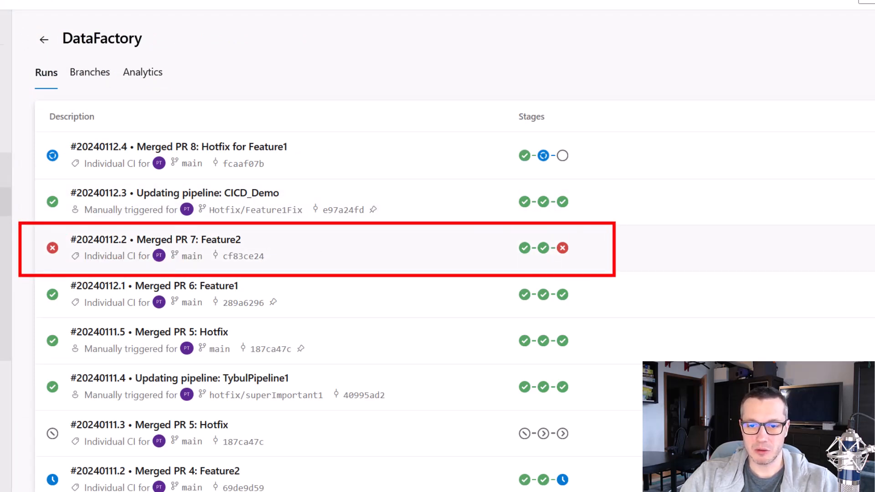
key("Escape")
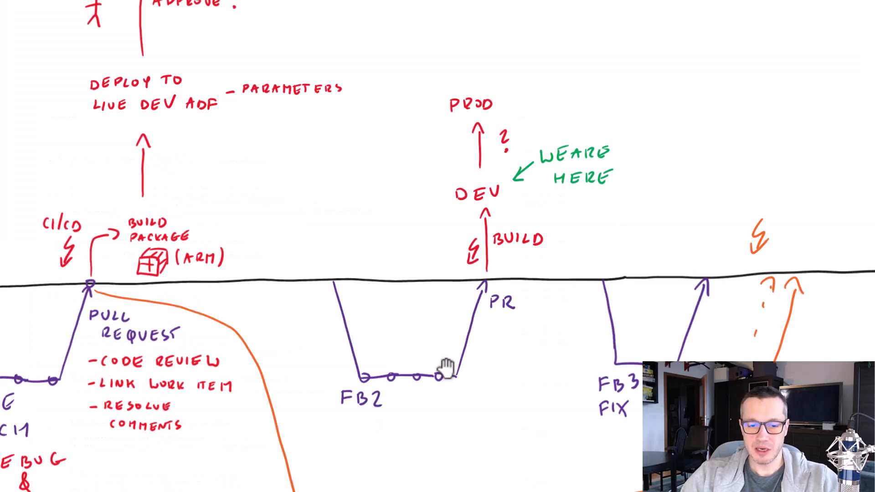
Illustrate the next release on the whiteboard with a temporary red frame at the hotfix merge and a new feature branch sketched after it
key("ctrl+2")
left_click_drag(331, 374, 413, 417)
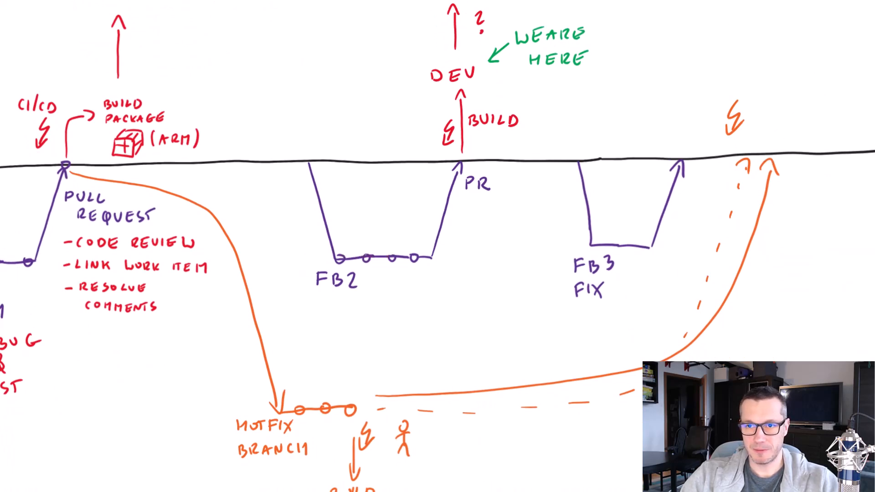
left_click_drag(730, 1, 818, 172)
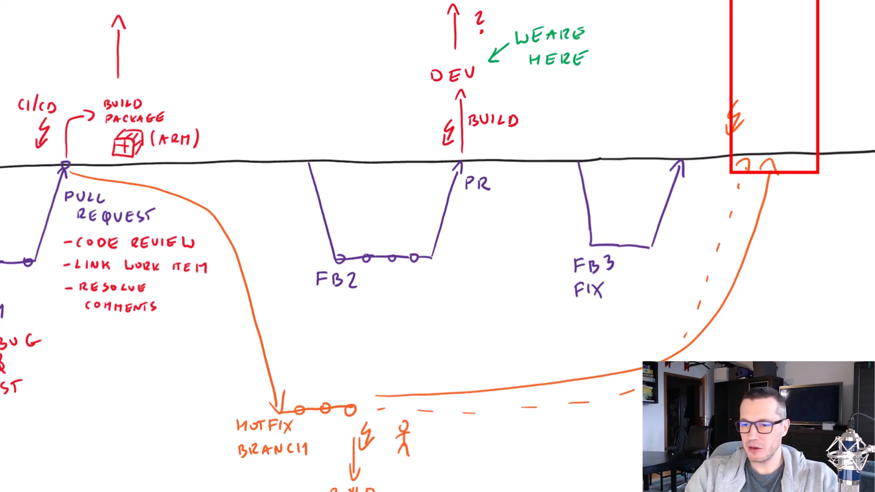
left_click_drag(869, 158, 616, 183)
mouse_move(600, 183)
left_mouse_down()
mouse_move(625, 247)
mouse_move(691, 230)
mouse_move(697, 181)
left_mouse_up()
mouse_move(675, 186)
left_mouse_down()
mouse_move(698, 170)
mouse_move(712, 194)
left_mouse_up()
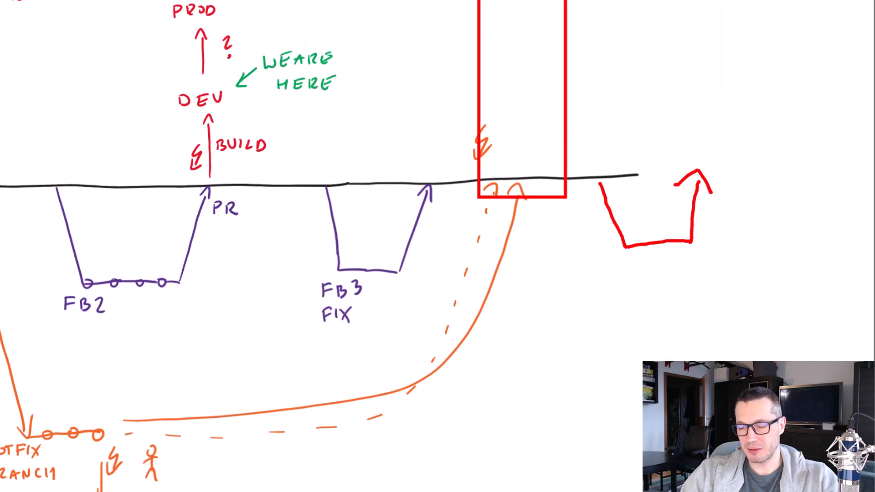
mouse_move(704, 127)
left_mouse_down()
mouse_move(741, 155)
mouse_move(656, 119)
left_mouse_up()
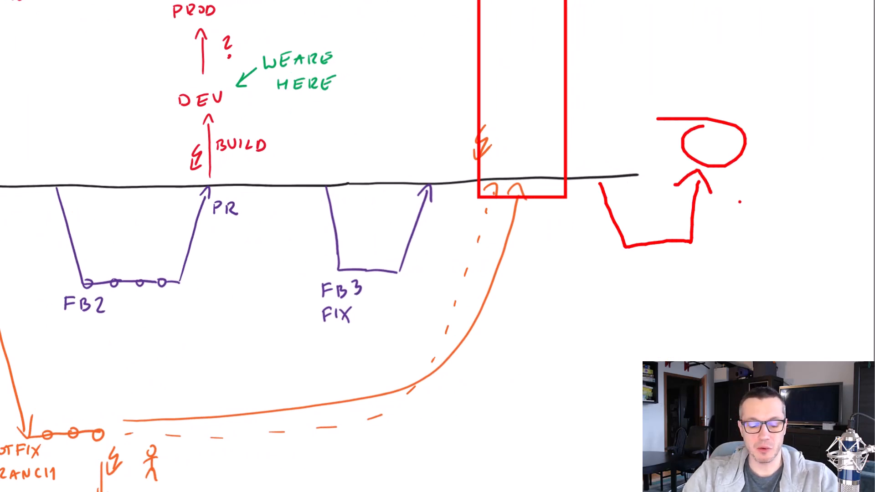
key("Escape")
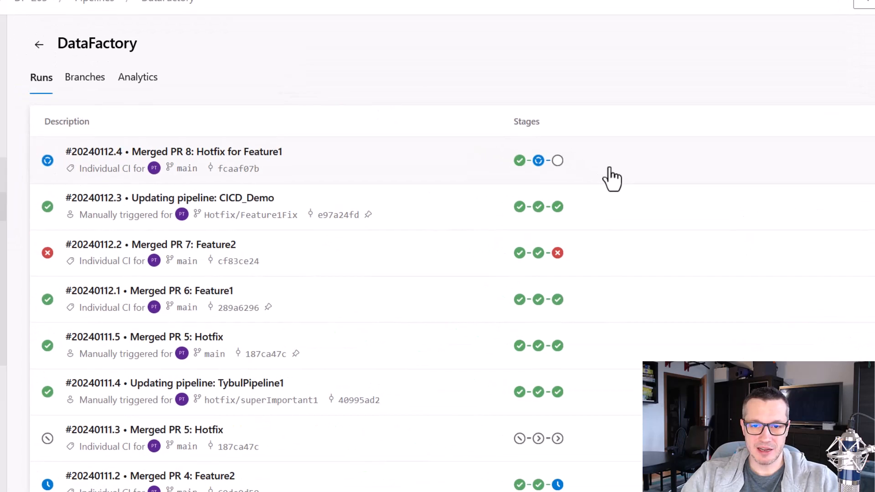
Open the "Merged PR 8: Hotfix for Feature1" run, and switch the tybuladf factory to live mode
left_click(605, 169)
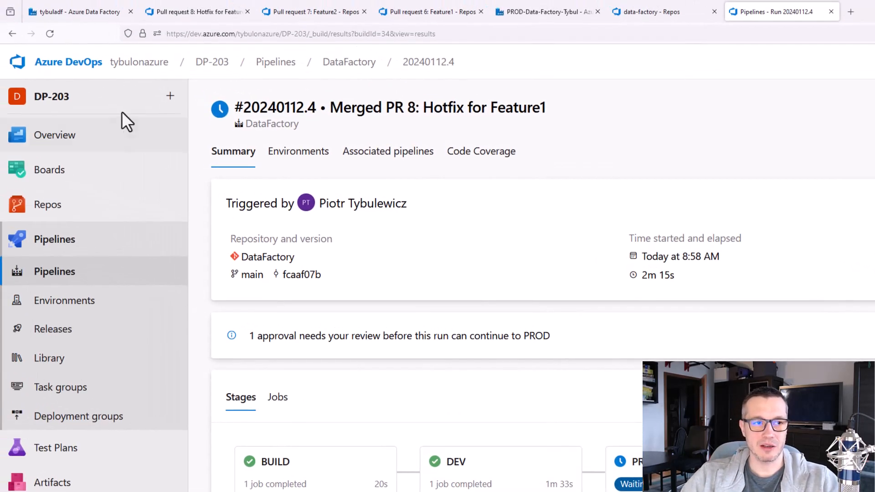
left_click(89, 11)
left_click(214, 88)
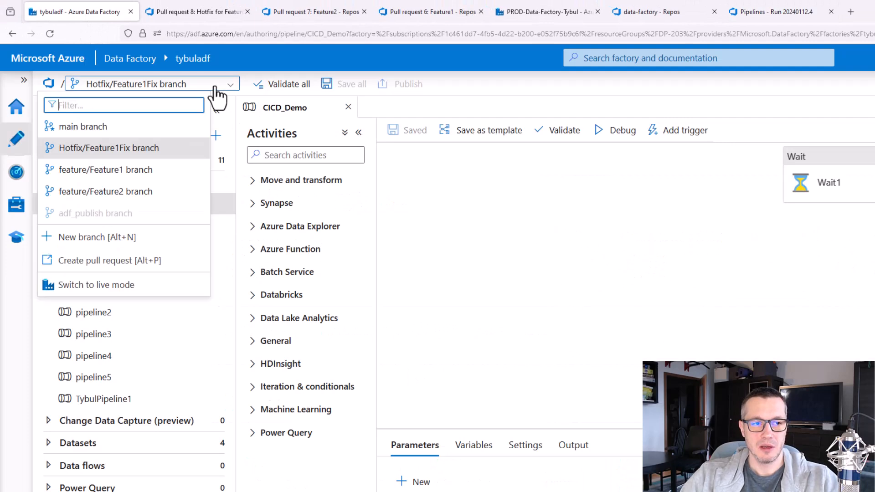
left_click(120, 284)
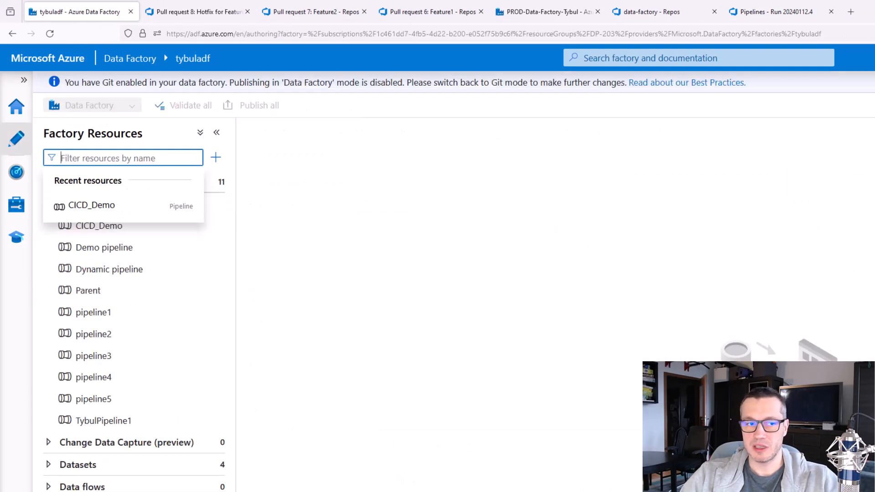
Inspect the live CICD_Demo pipeline's Wait activities, temporarily framing both activities and the "HOTFIXED!!!" line in Wait1's description
left_click_drag(581, 297, 473, 324)
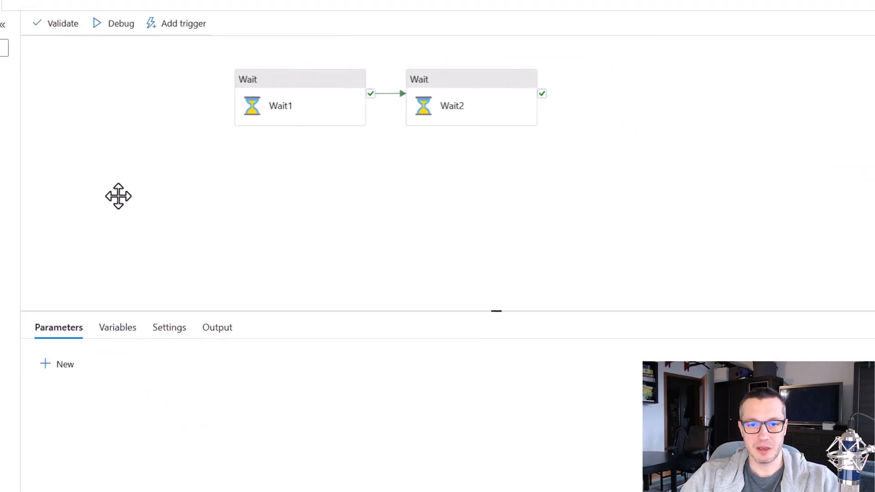
left_click_drag(118, 196, 117, 197)
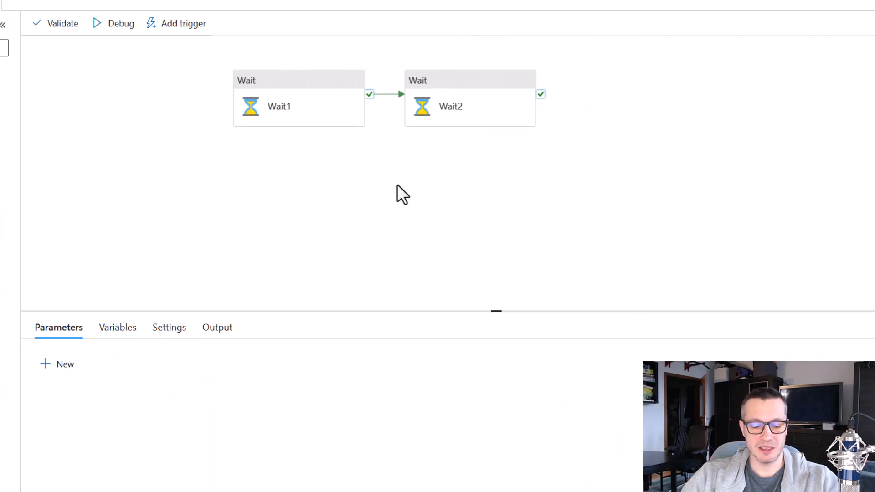
key("ctrl+2")
mouse_move(220, 47)
left_mouse_down()
mouse_move(352, 102)
mouse_move(586, 163)
left_mouse_up()
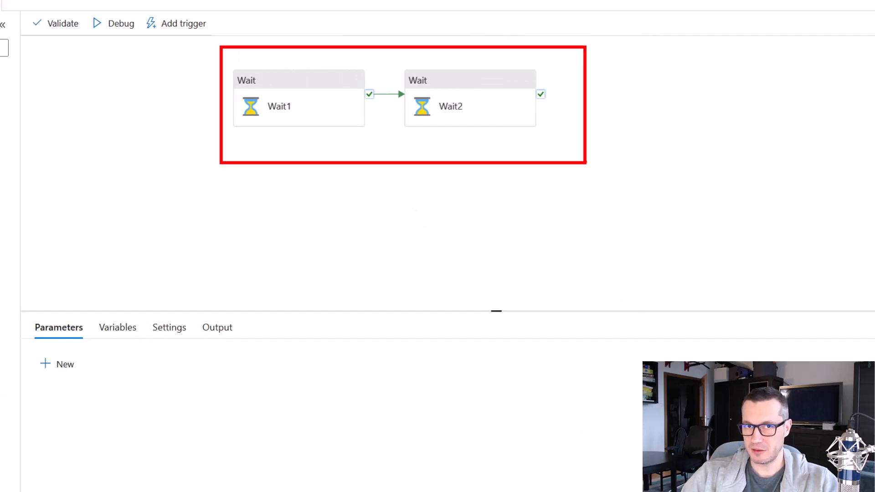
key("Escape")
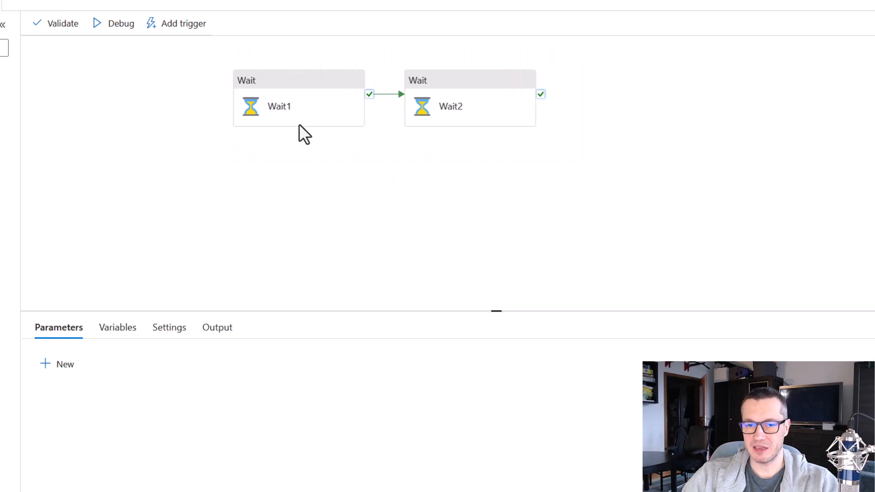
left_click(296, 93)
key("ctrl+2")
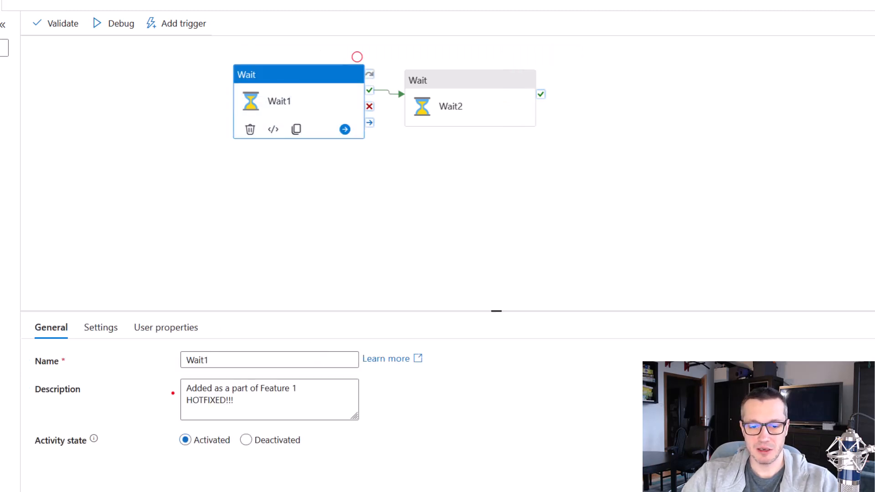
left_click_drag(173, 393, 240, 411)
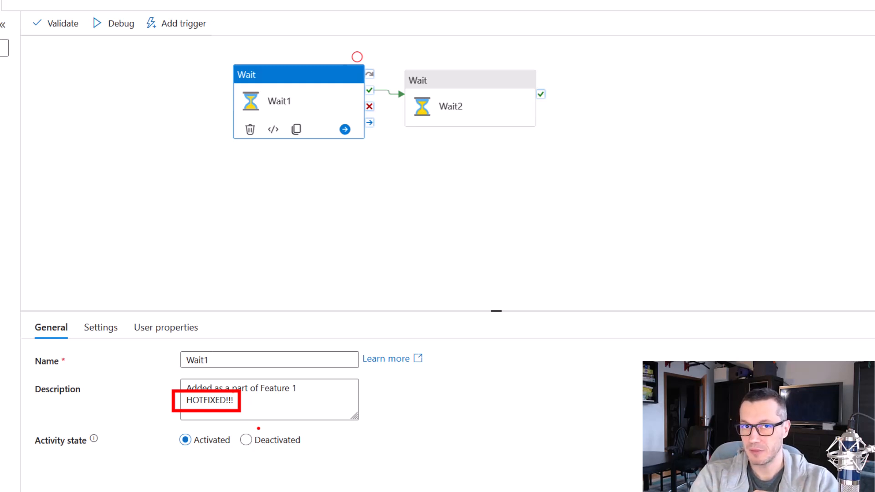
left_click(357, 56)
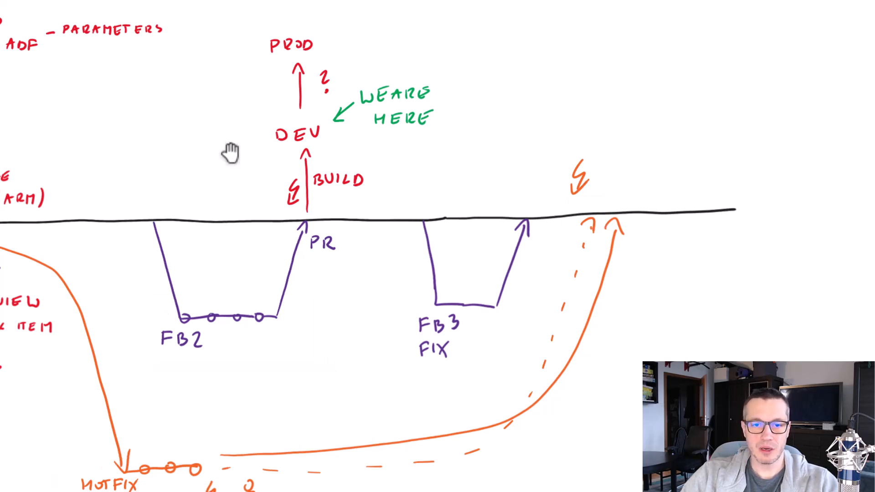
Open the ADLSg2_LS linked service in the live tybuladf factory, temporarily framing its URL in red, and test its connection
left_click_drag(231, 152, 319, 336)
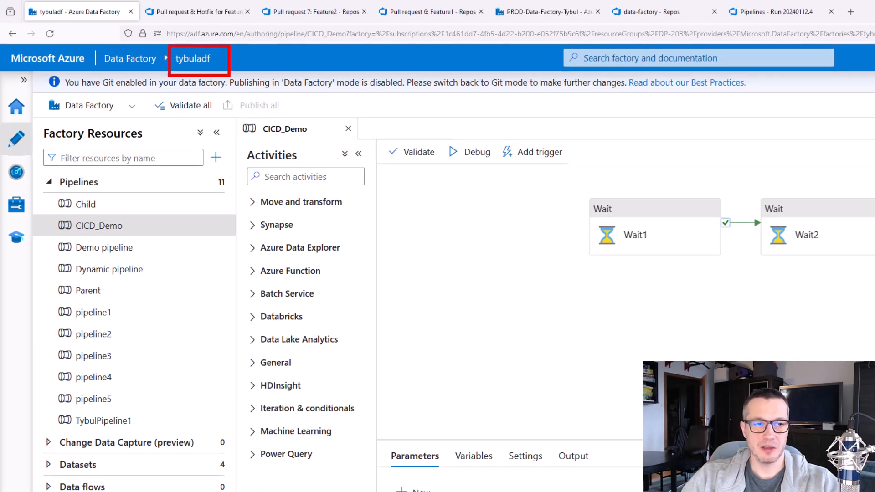
left_click(20, 210)
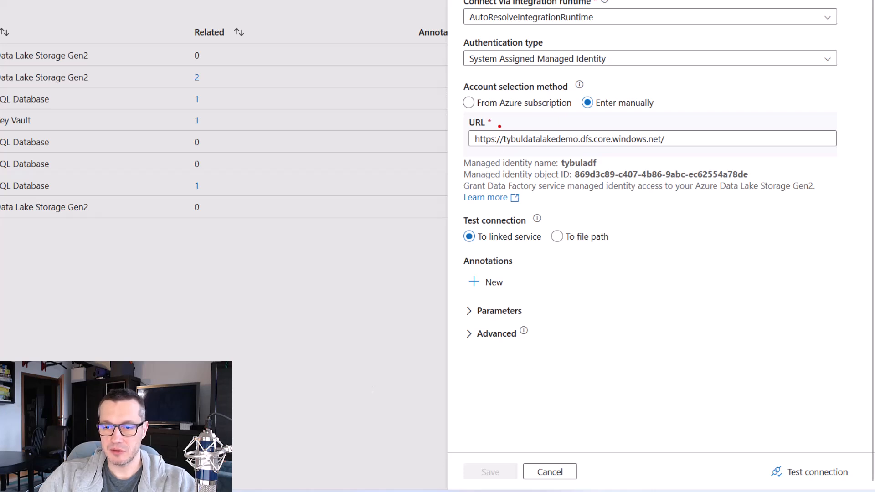
left_click_drag(494, 119, 589, 159)
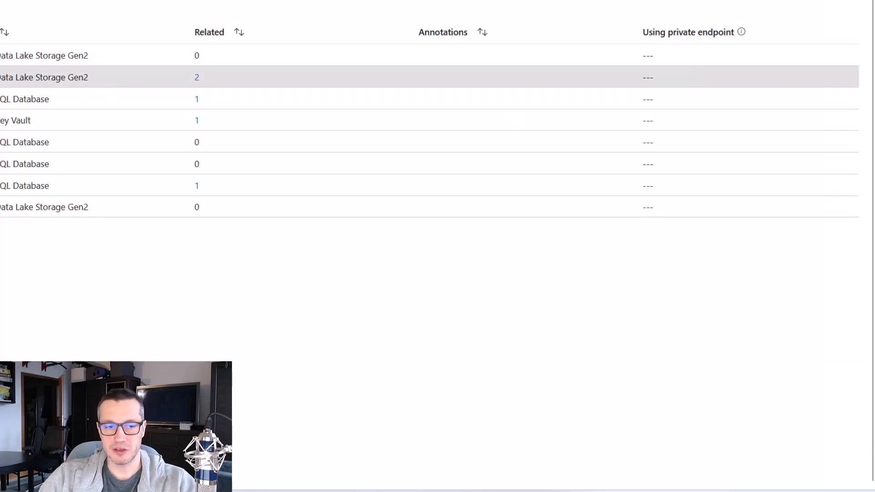
left_click(44, 77)
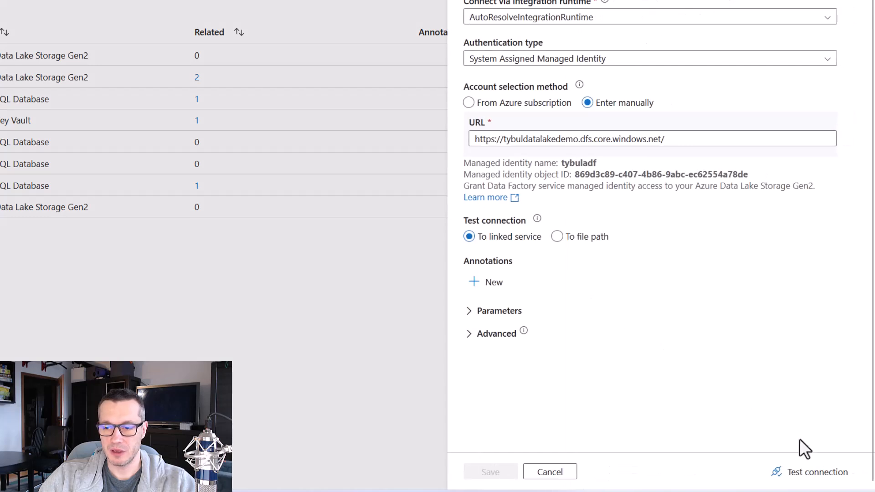
left_click(820, 473)
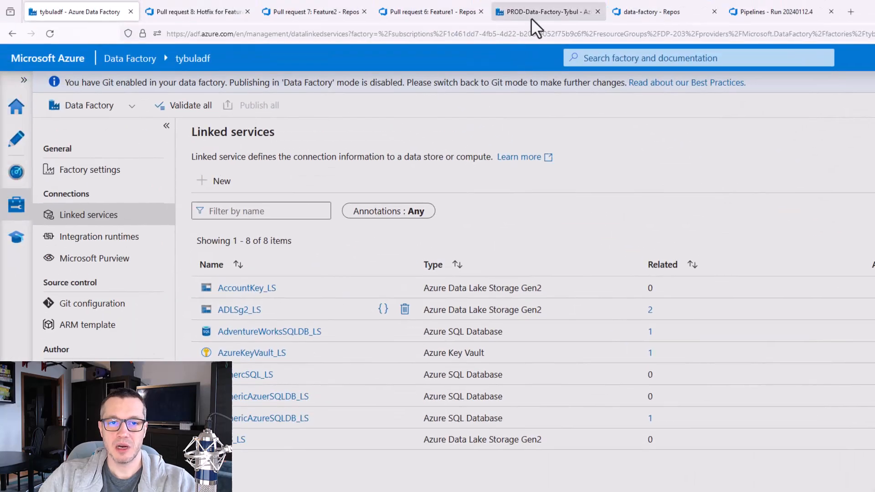
Open the ADLSg2_LS linked service in the PROD-Data-Factory-Tybul factory and test its connection to the data lake
left_click(533, 12)
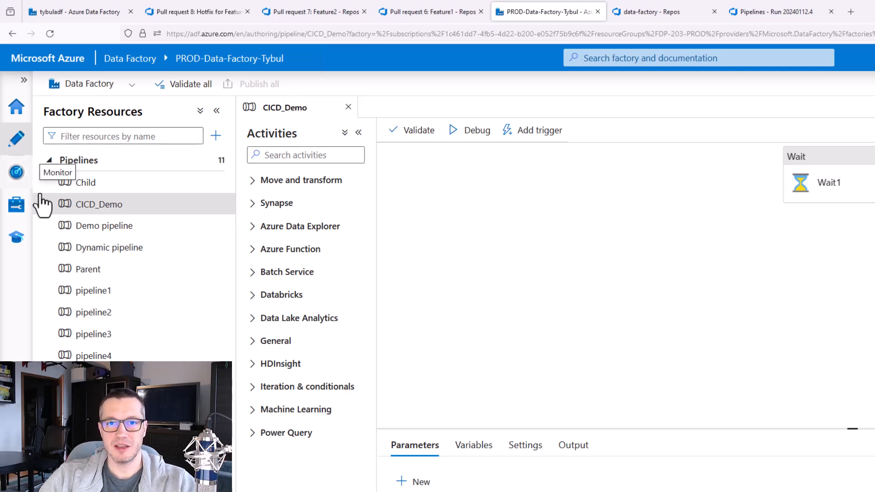
left_click(17, 208)
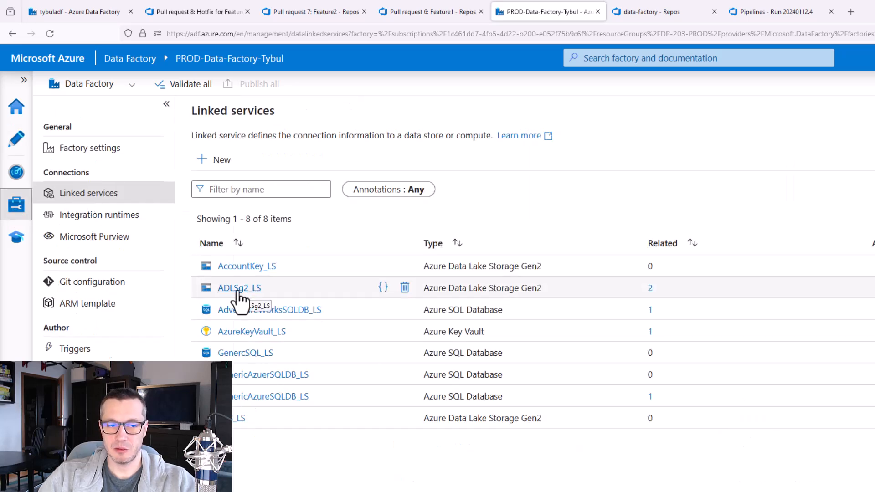
left_click(238, 291)
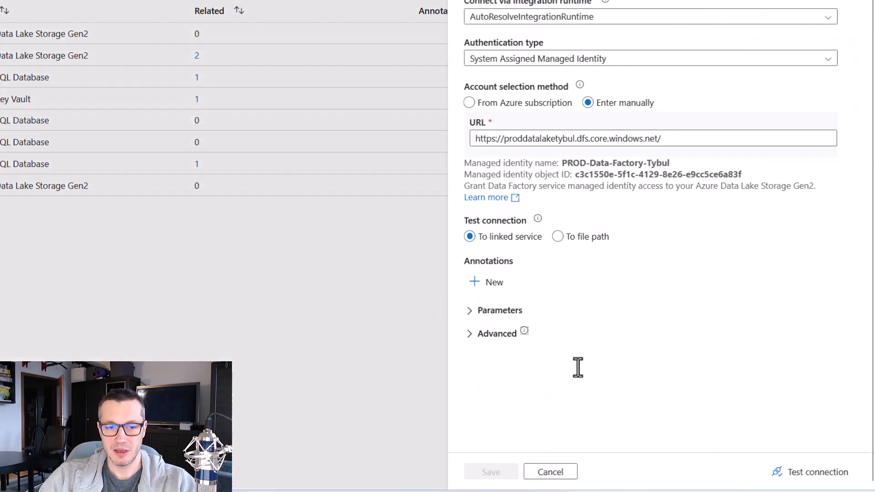
left_click(824, 476)
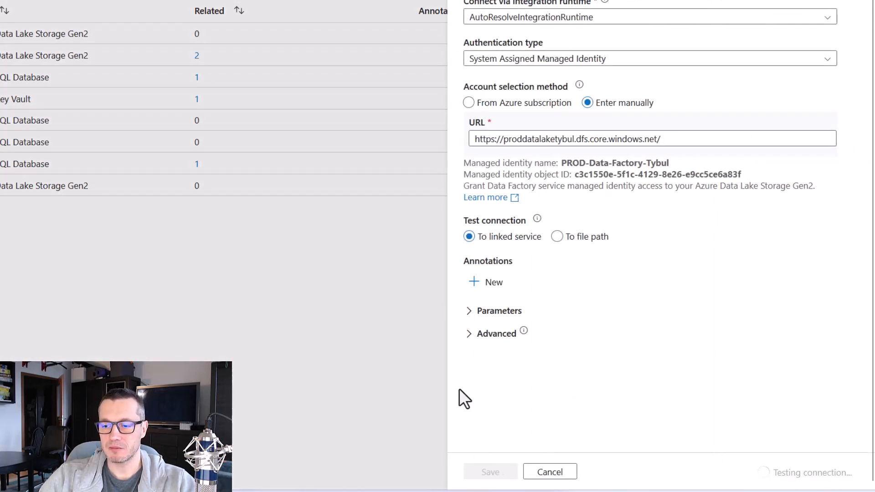